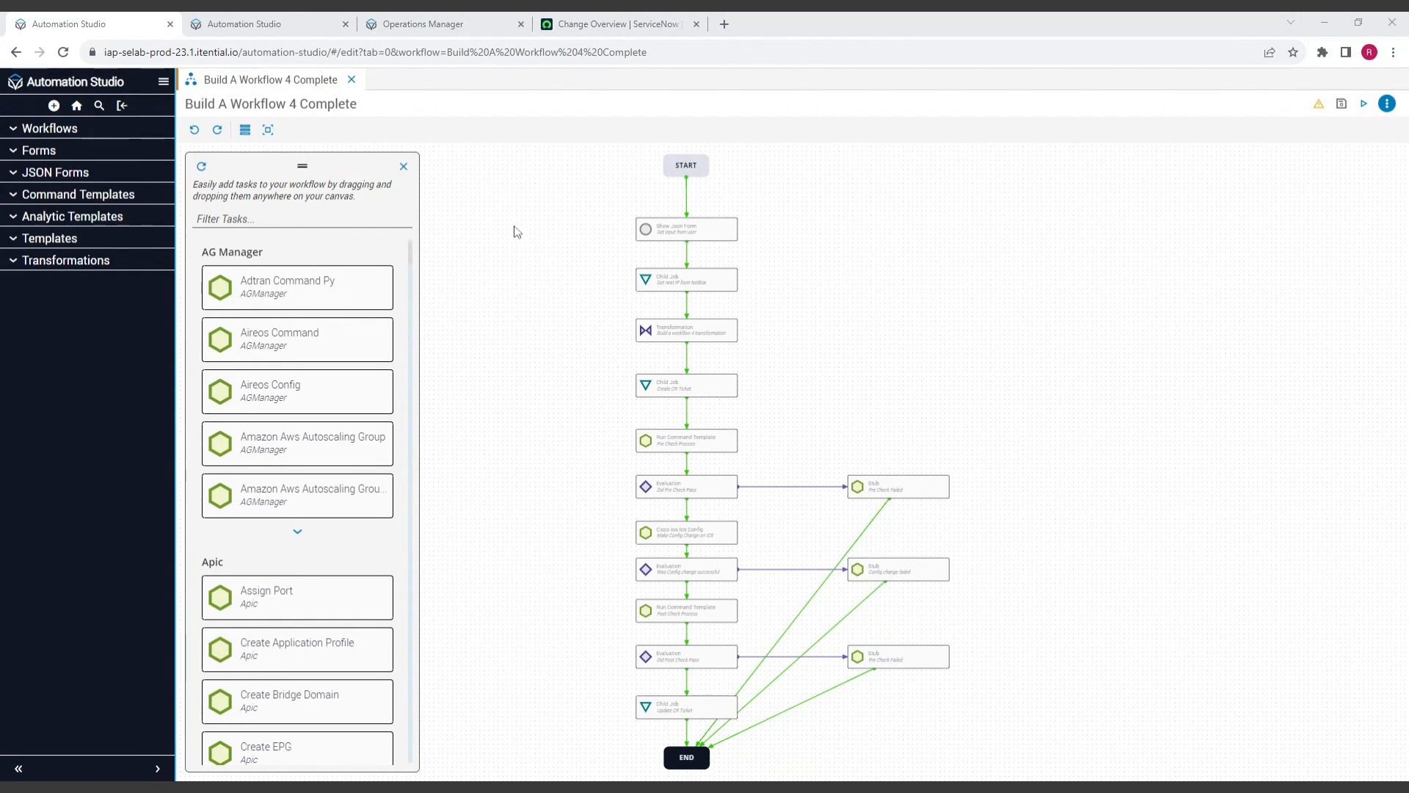
Step: Compare the Build A Workflow Final and Build A Workflow 4 Complete canvases, examining the tasks that follow the start node
click(246, 24)
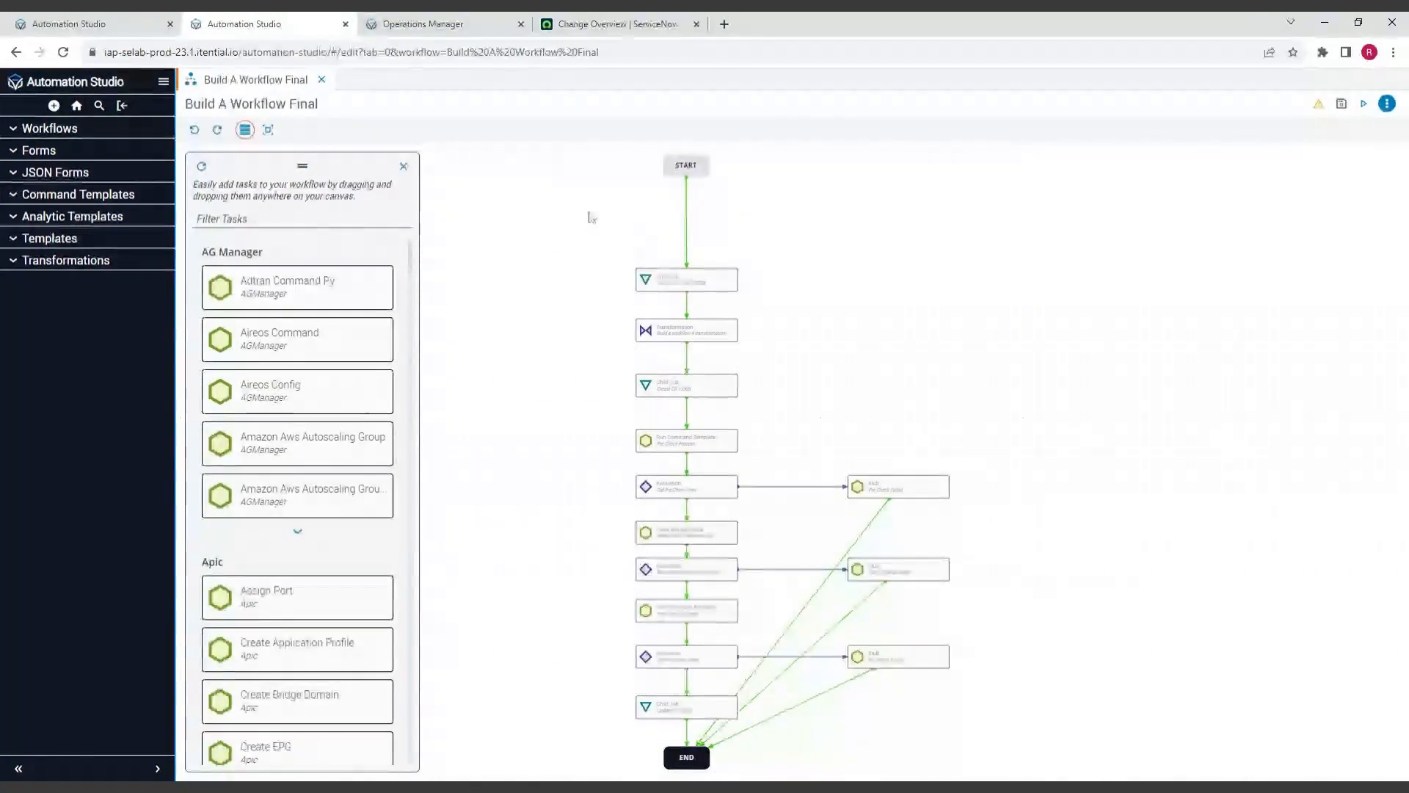
click(85, 26)
click(245, 27)
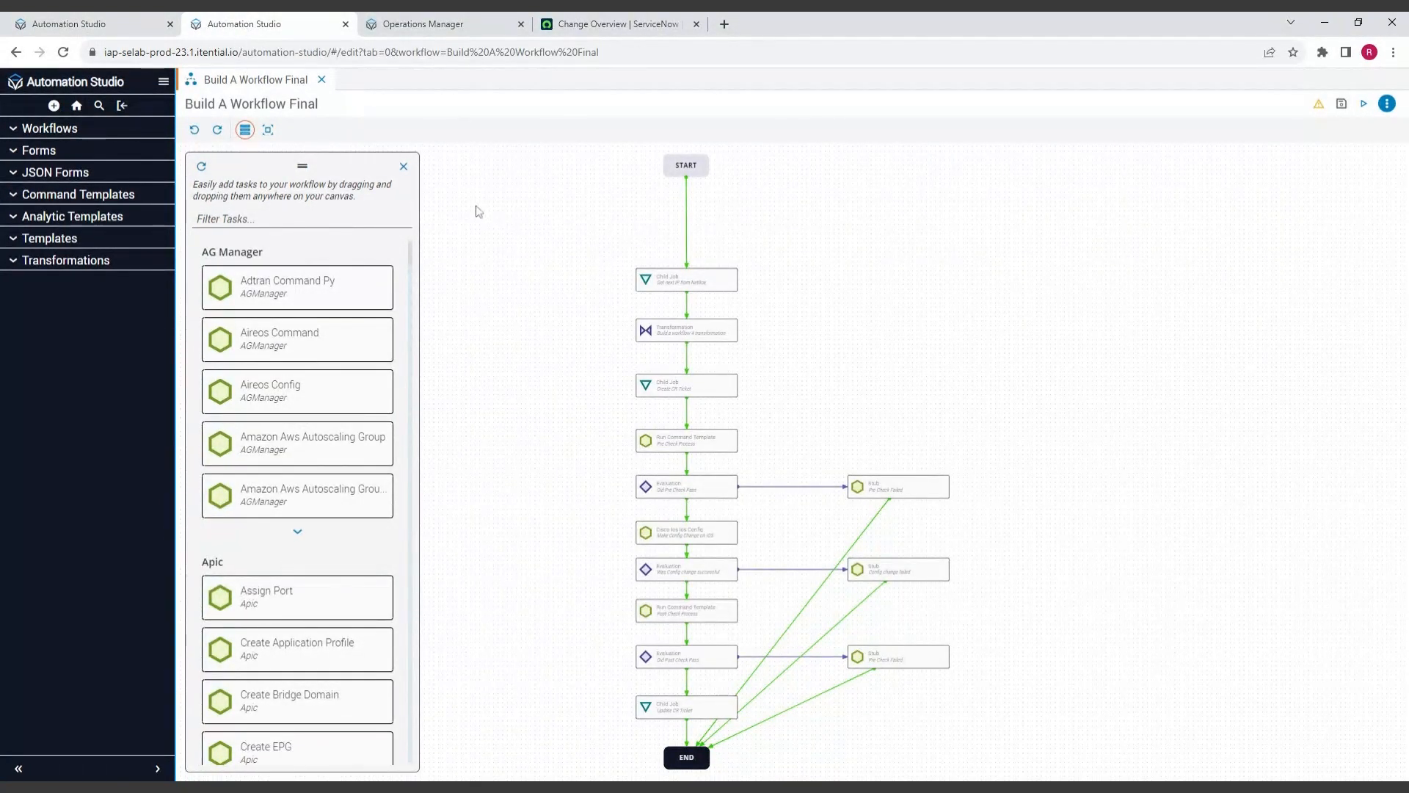
click(97, 28)
click(684, 233)
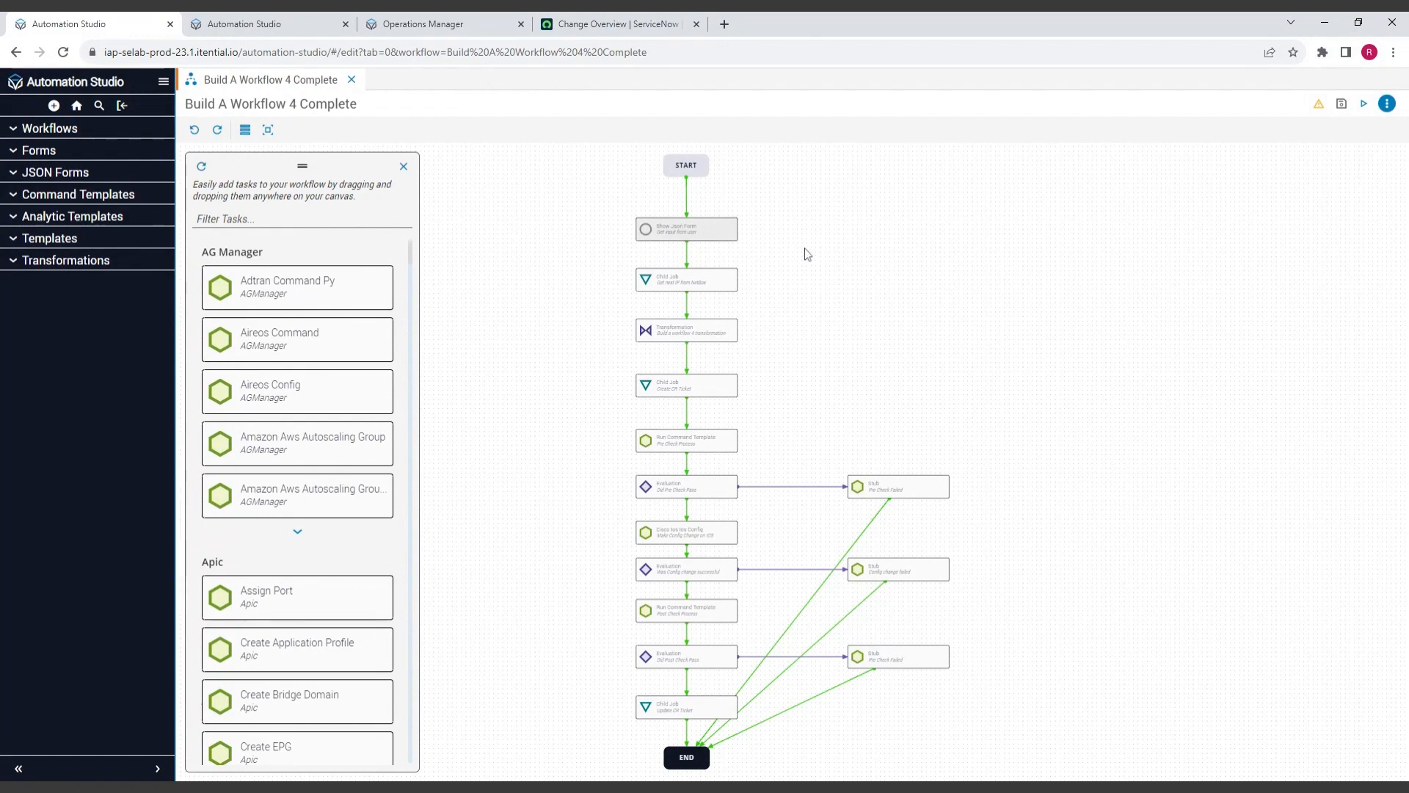
scroll(707, 232, up, 3)
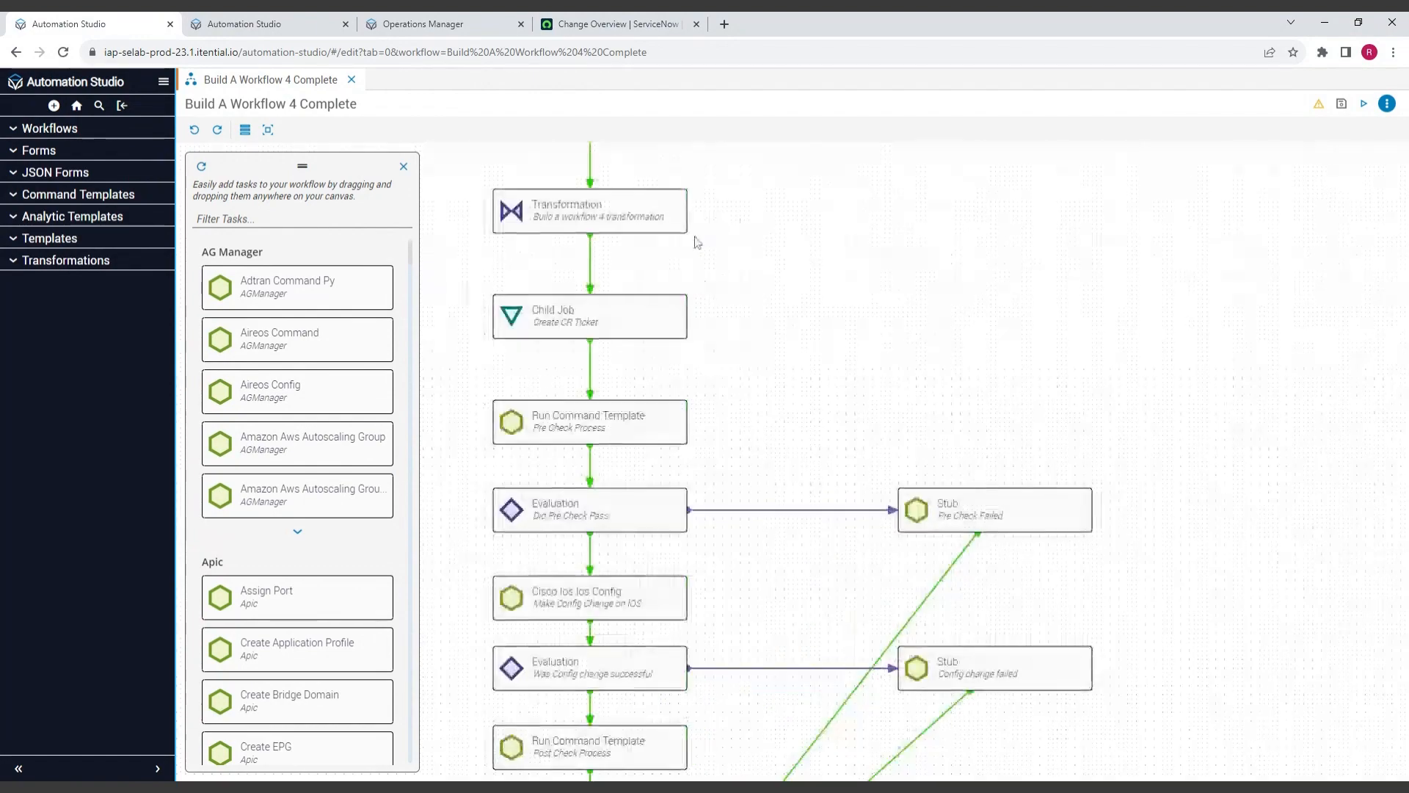
drag(637, 237, 994, 531)
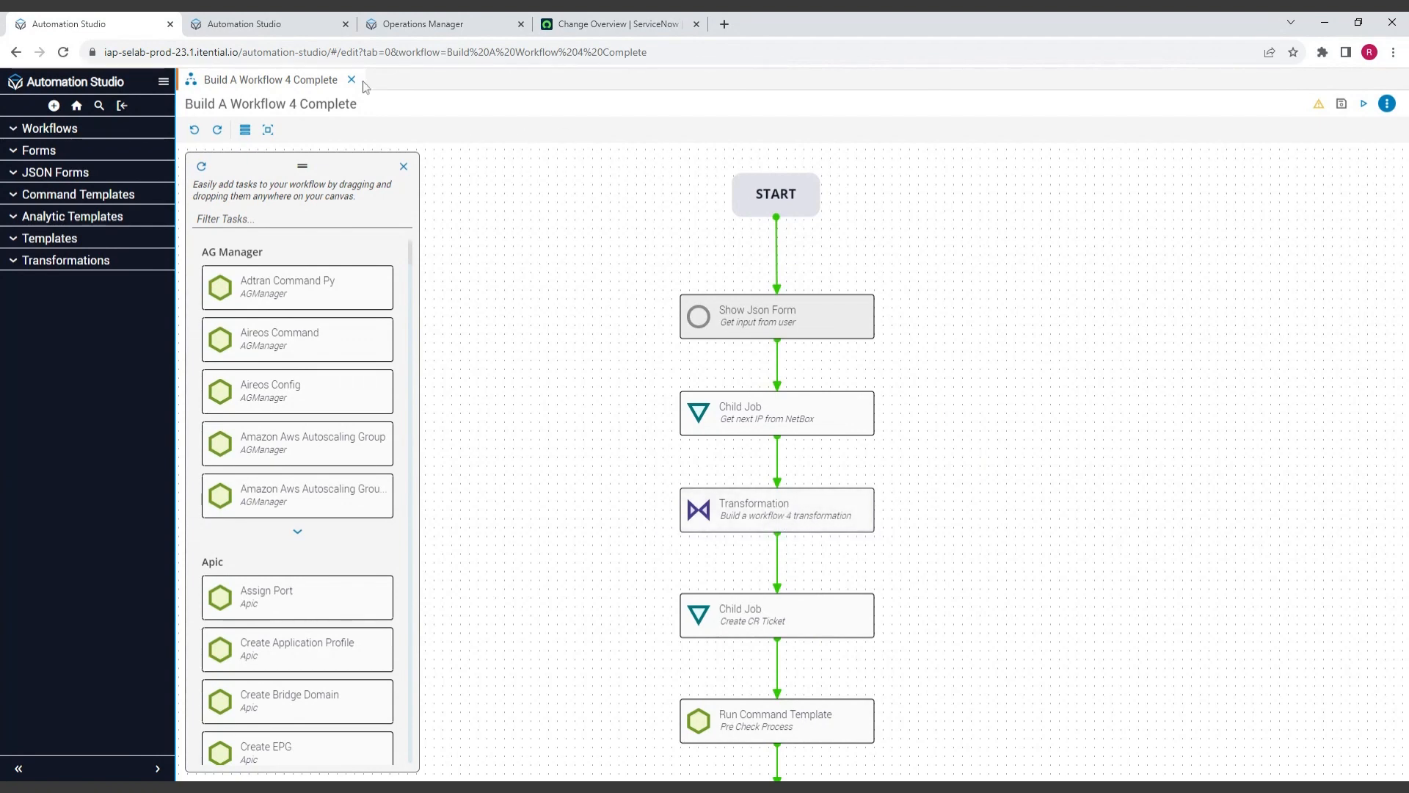
Step: Compare the formData input source of the Build a workflow 4 transformation task in Build A Workflow Final and Build A Workflow 4 Complete
click(279, 26)
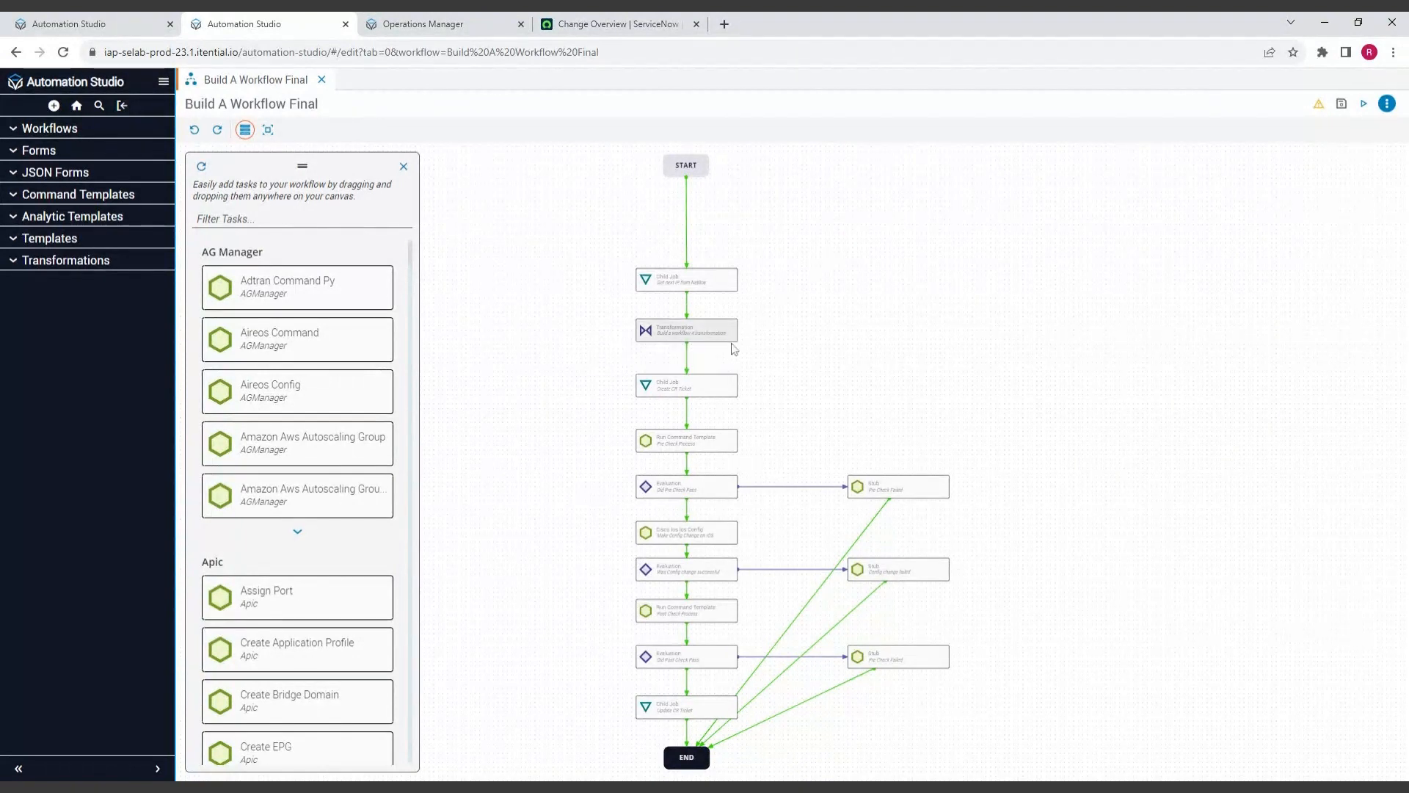
scroll(712, 323, up, 3)
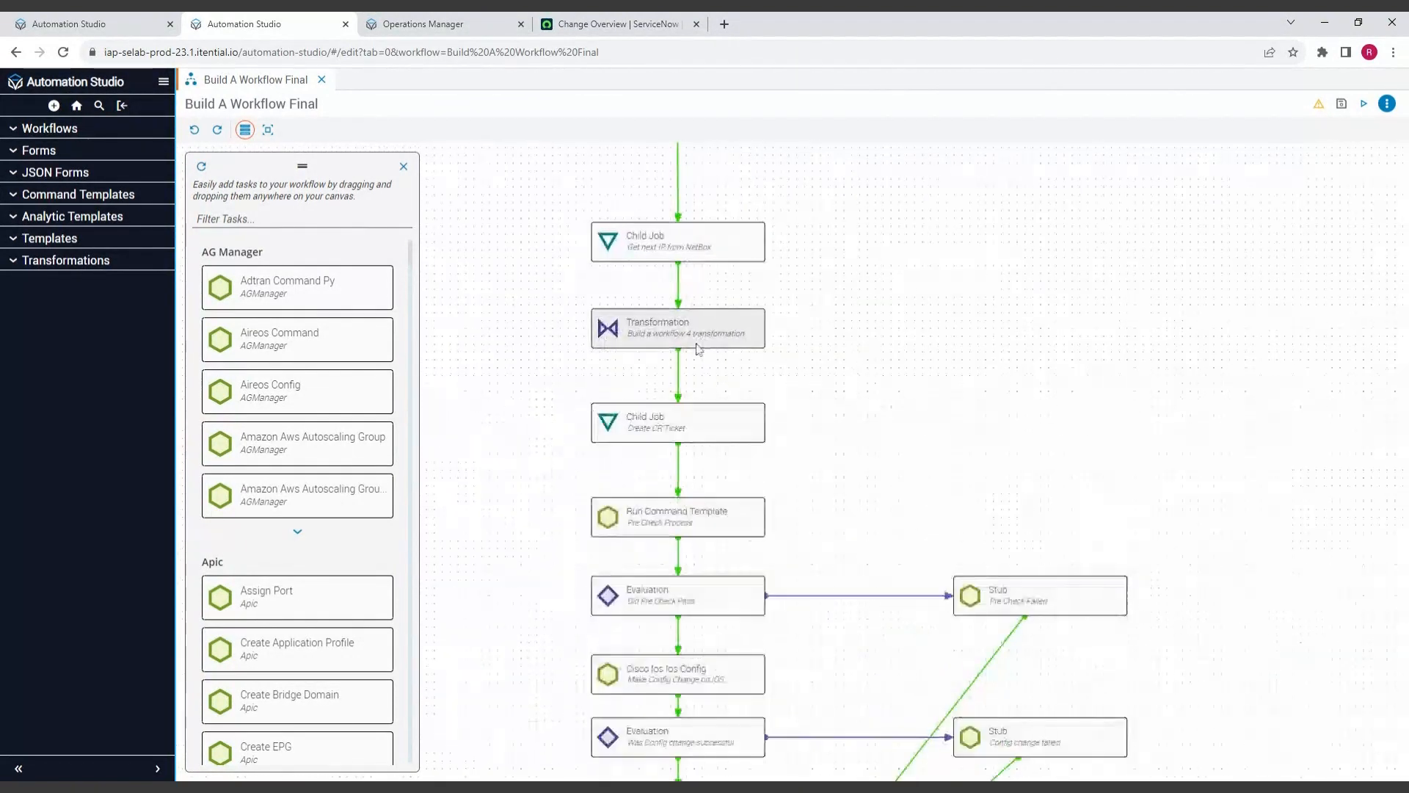
drag(893, 359, 978, 409)
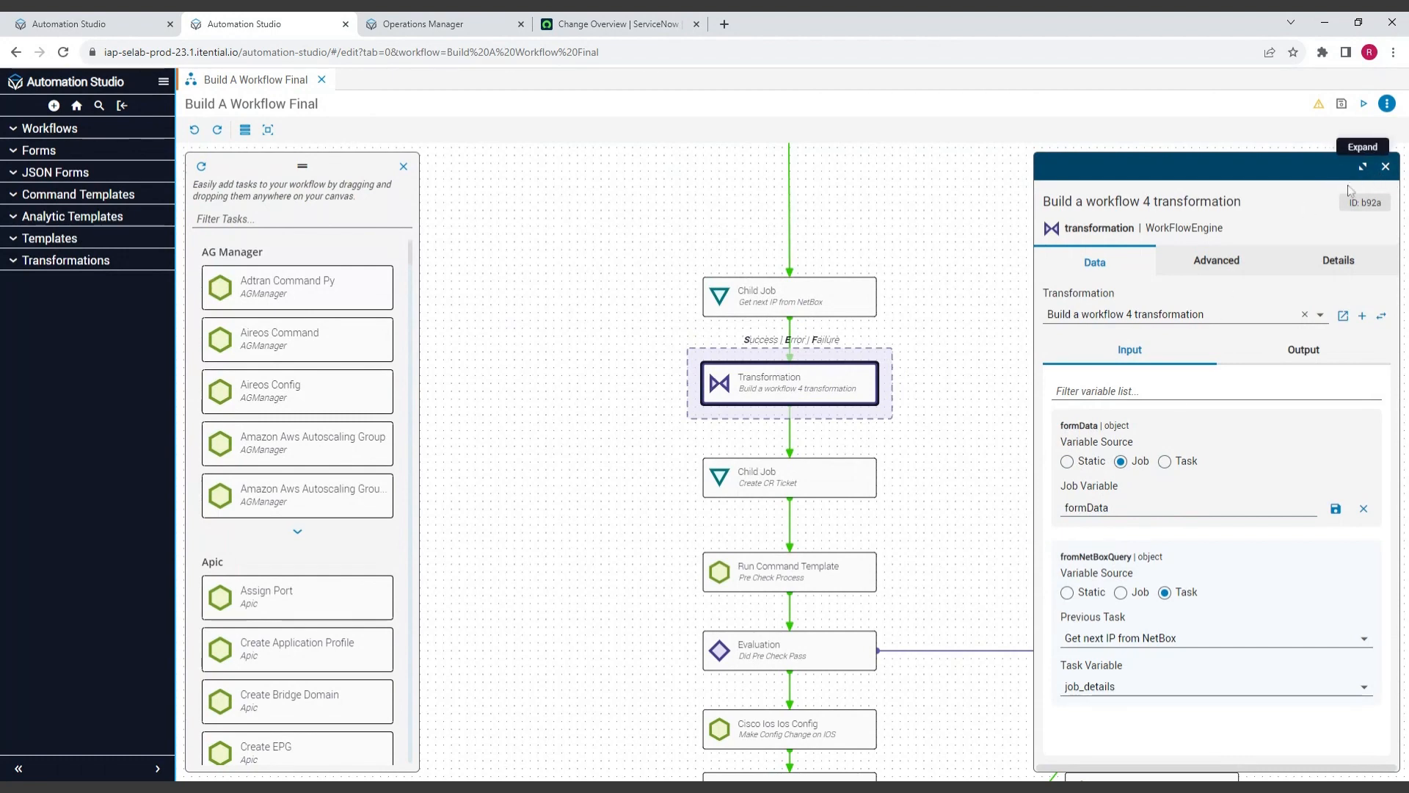
click(1385, 166)
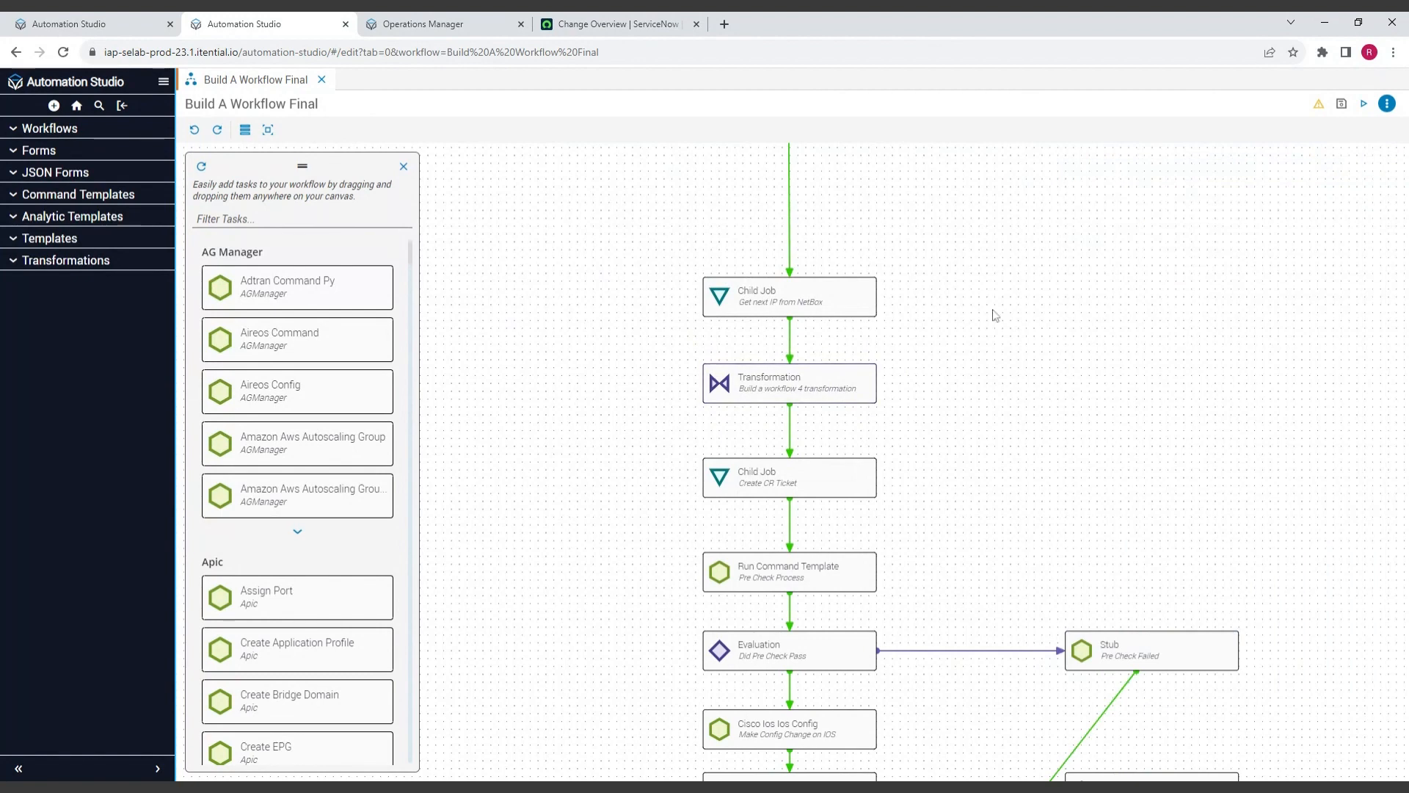
click(69, 23)
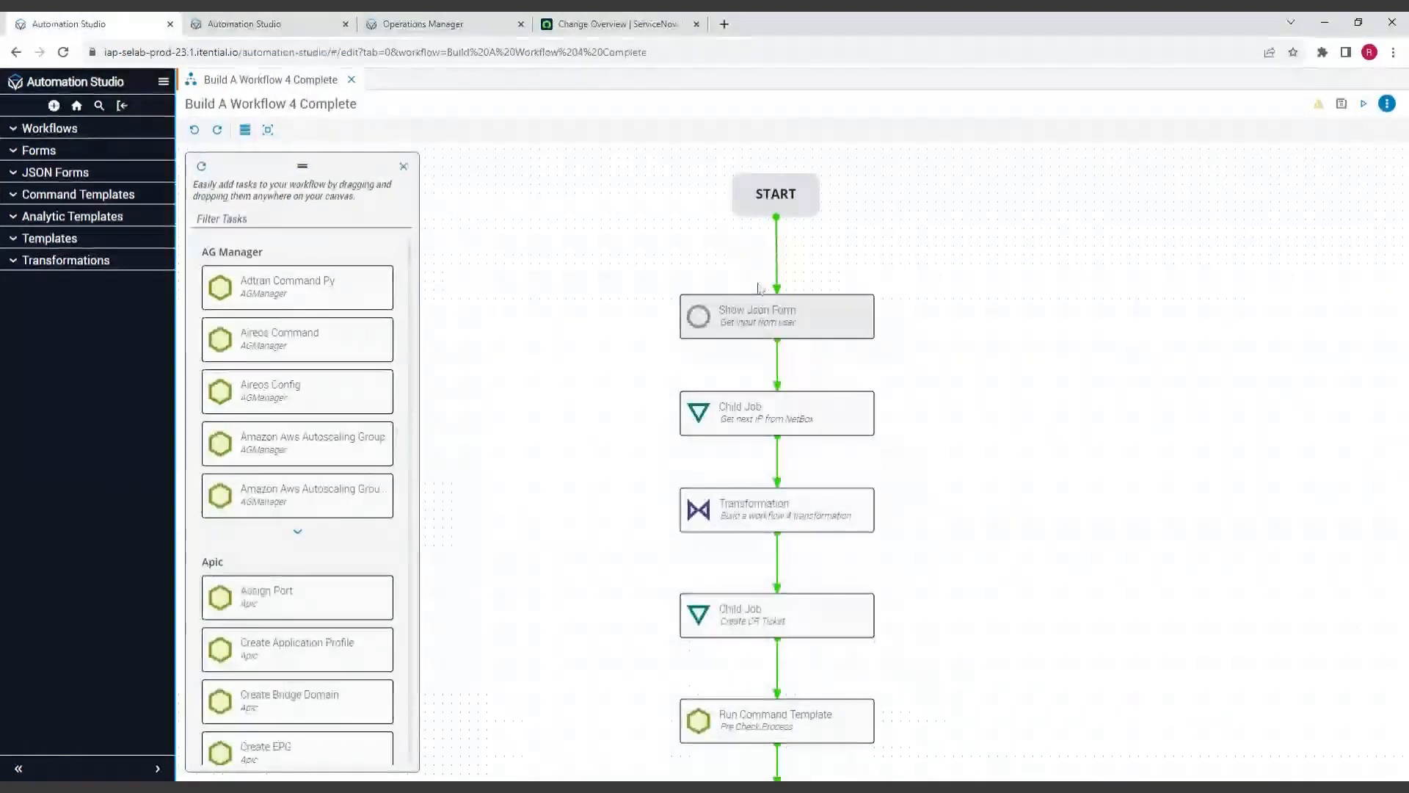
click(811, 522)
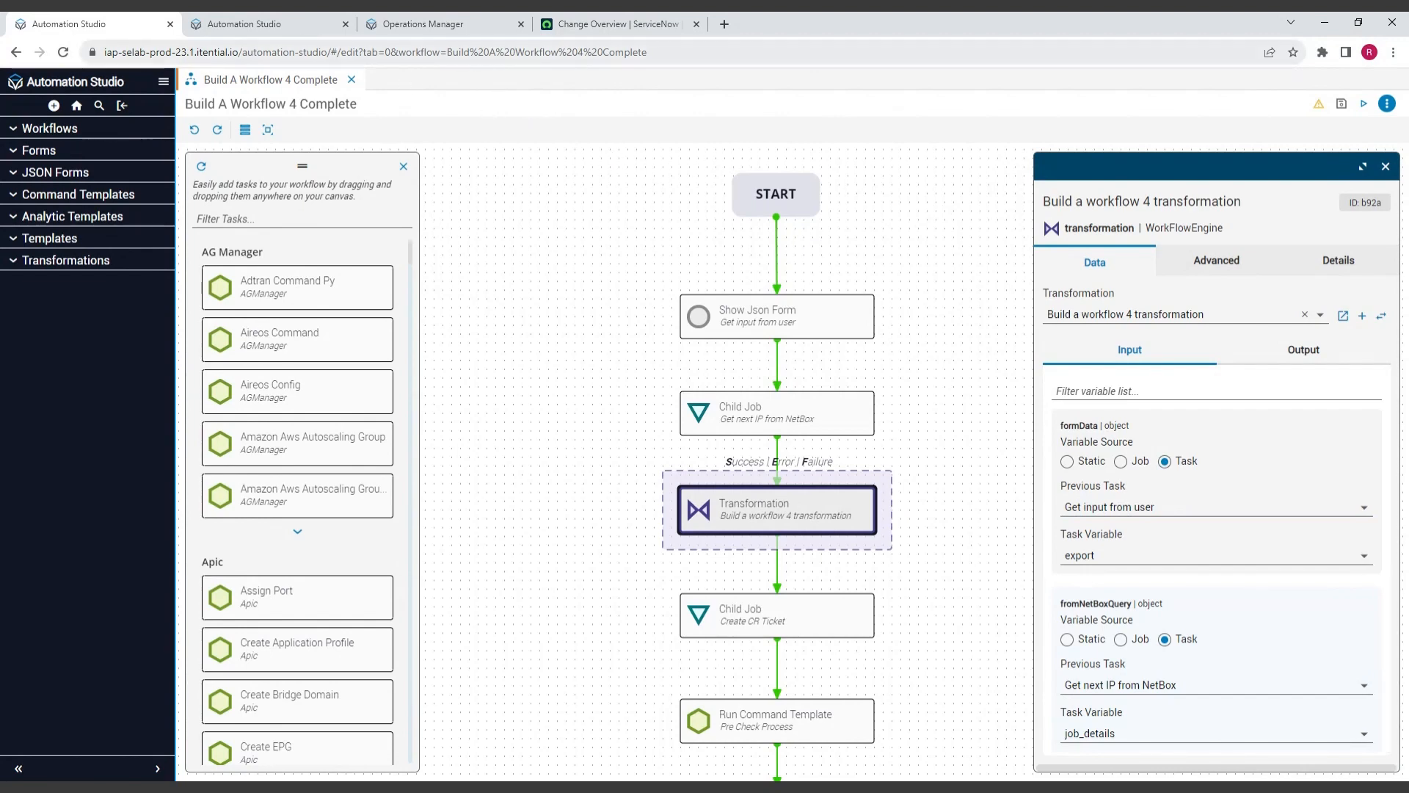
key(ctrl+Tab)
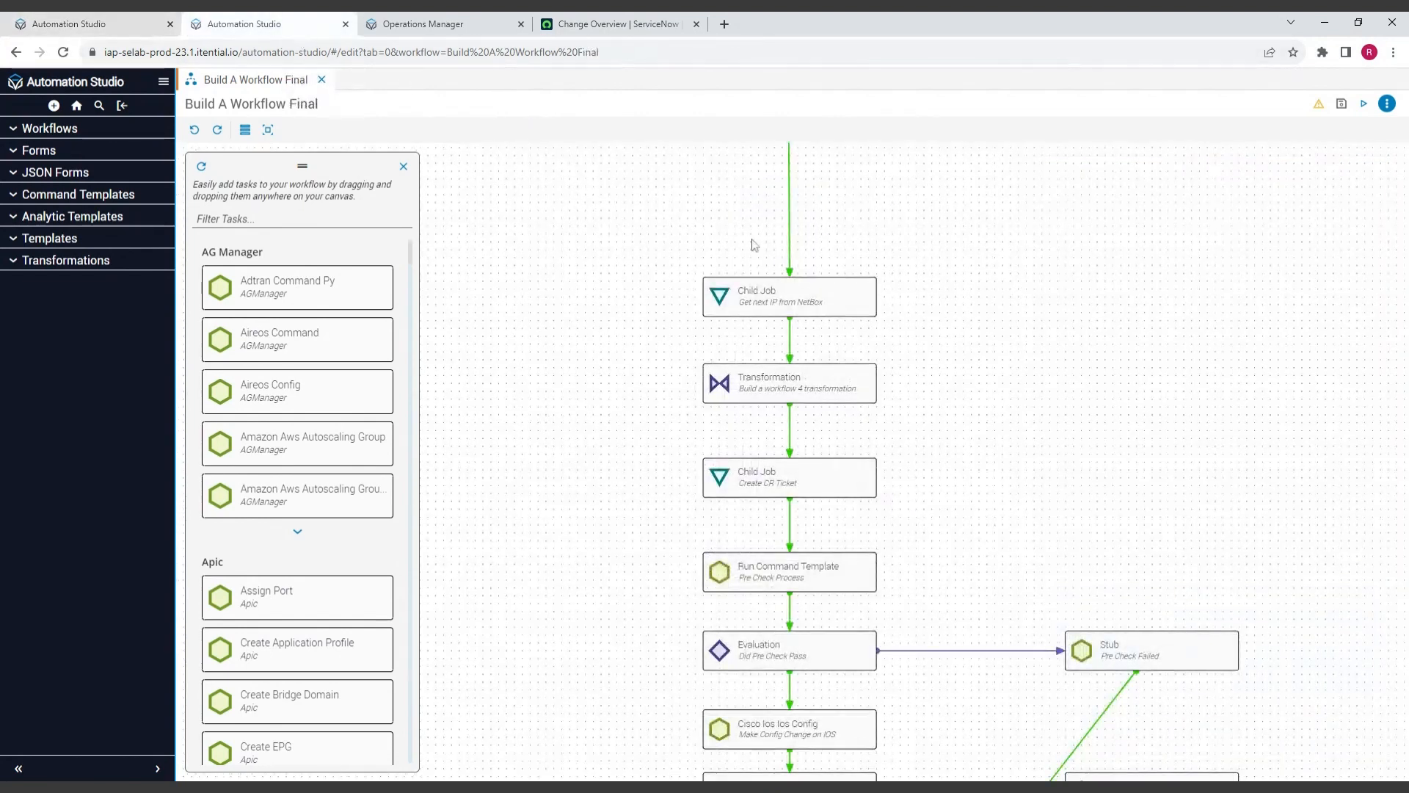
Step: Switch to Operations Manager and look through its jobs and existing automations
click(436, 27)
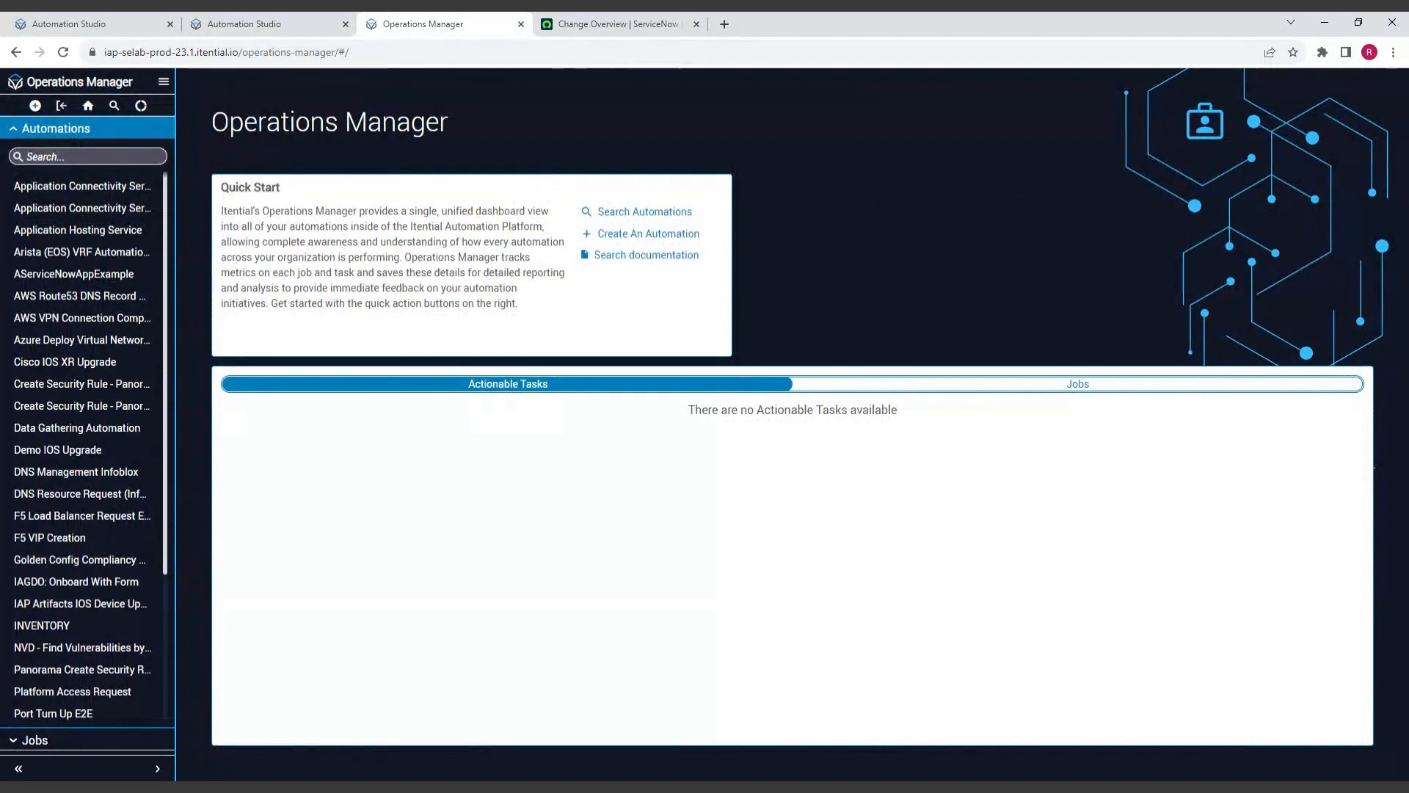
click(29, 740)
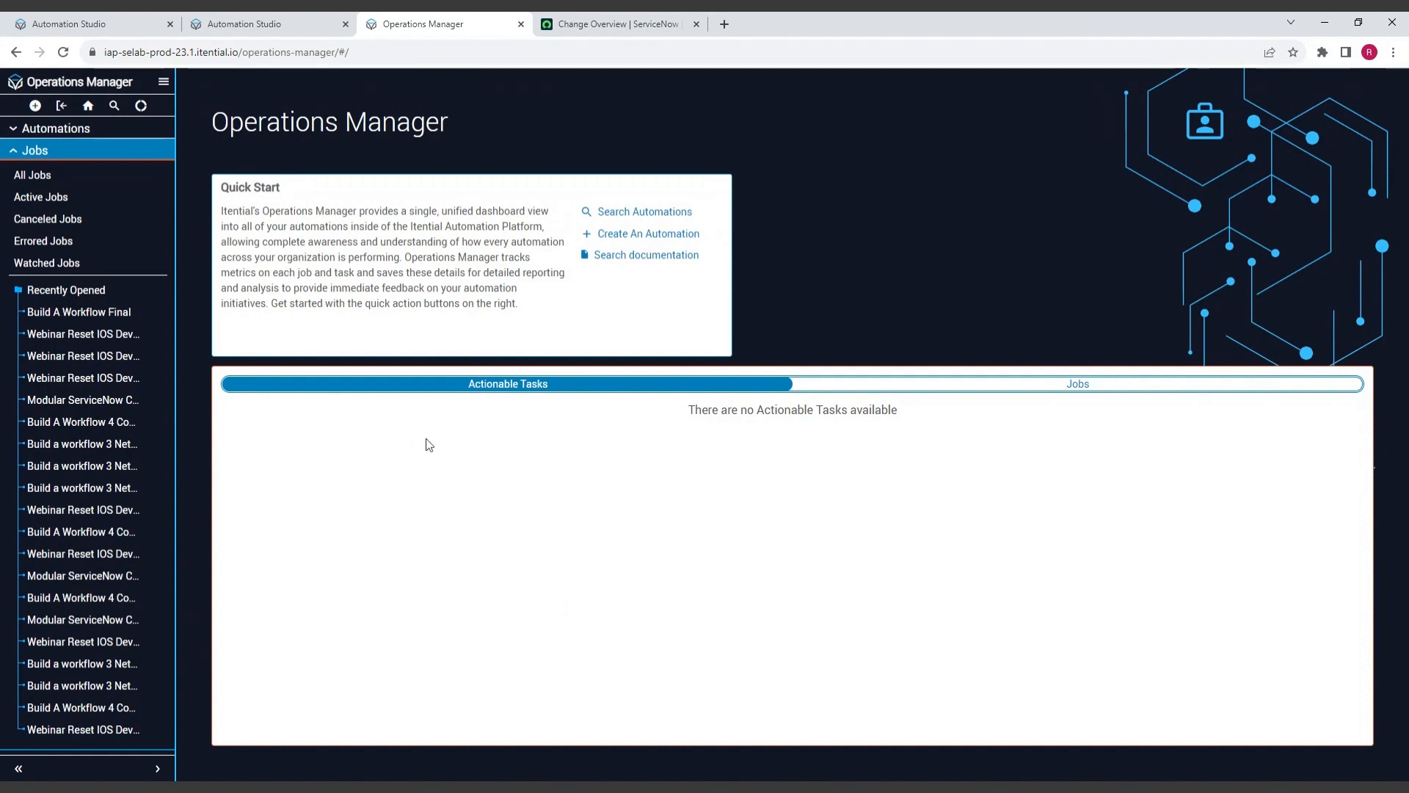
click(29, 149)
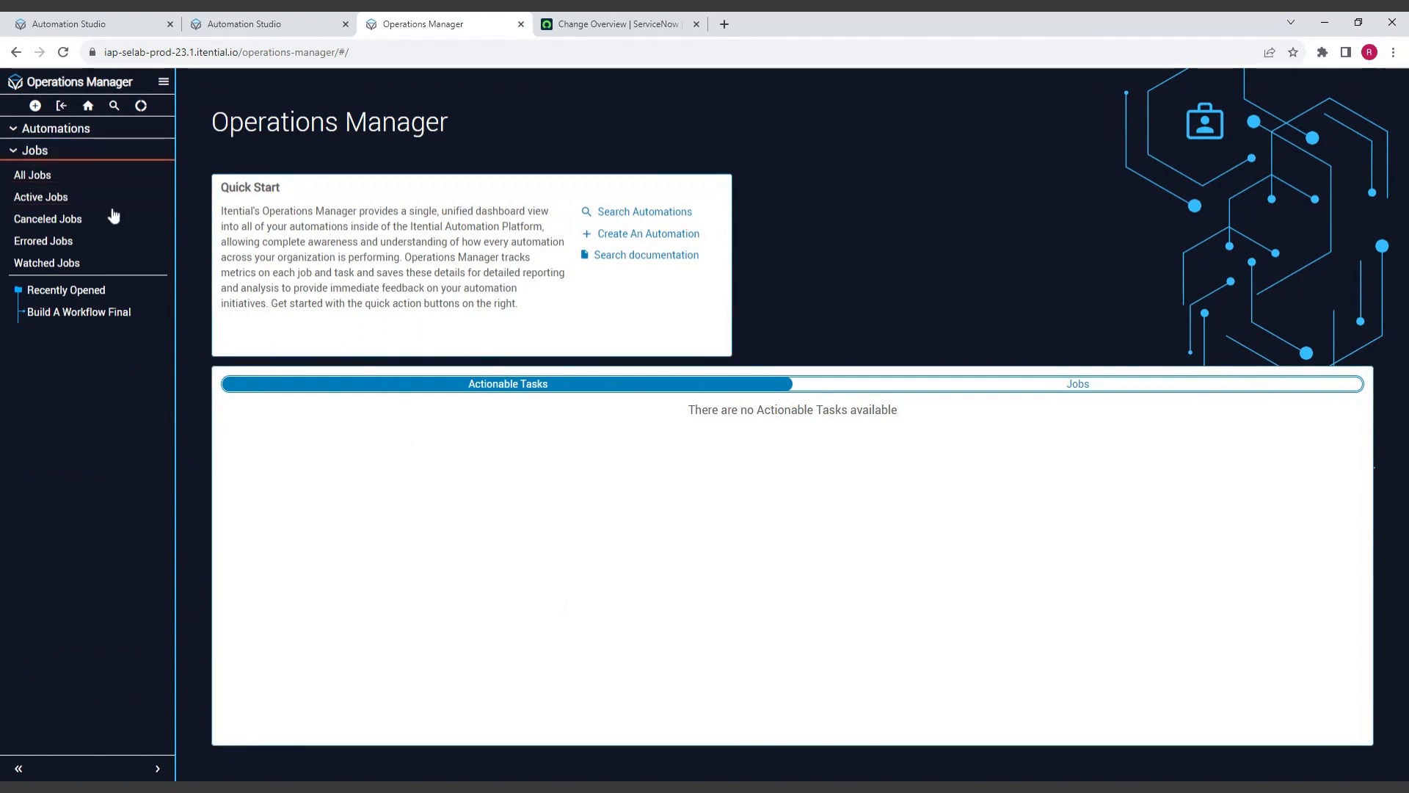
click(54, 134)
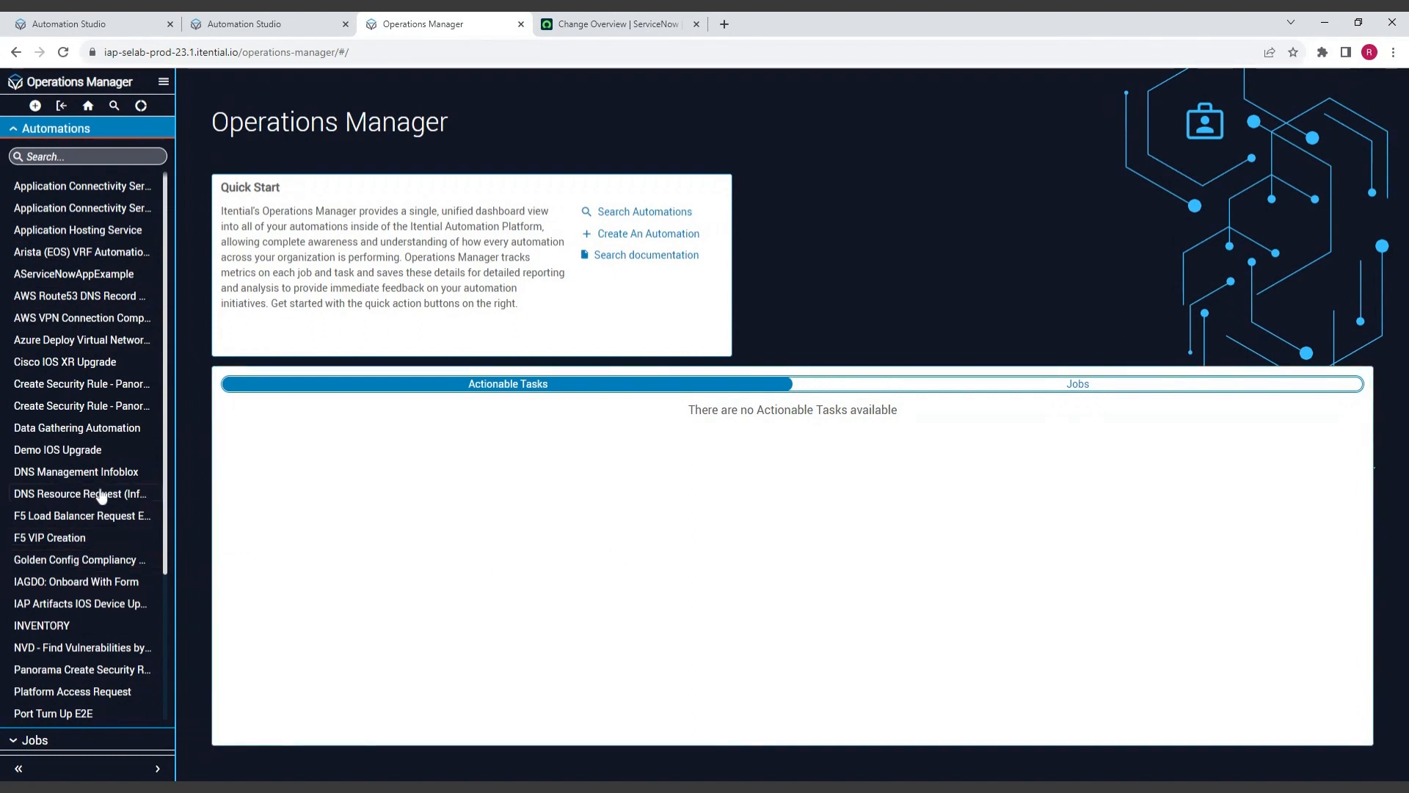
scroll(98, 497, down, 3)
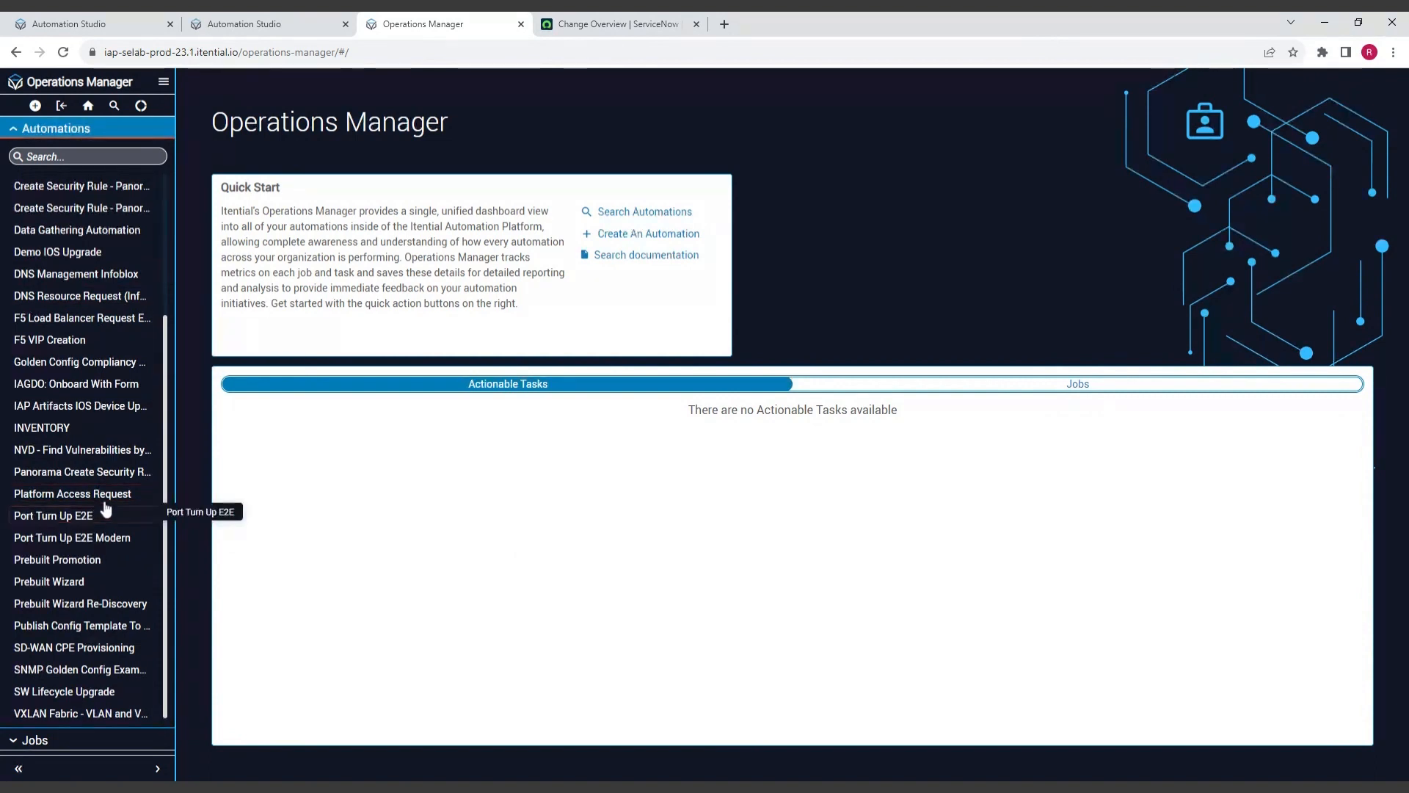
scroll(107, 506, up, 3)
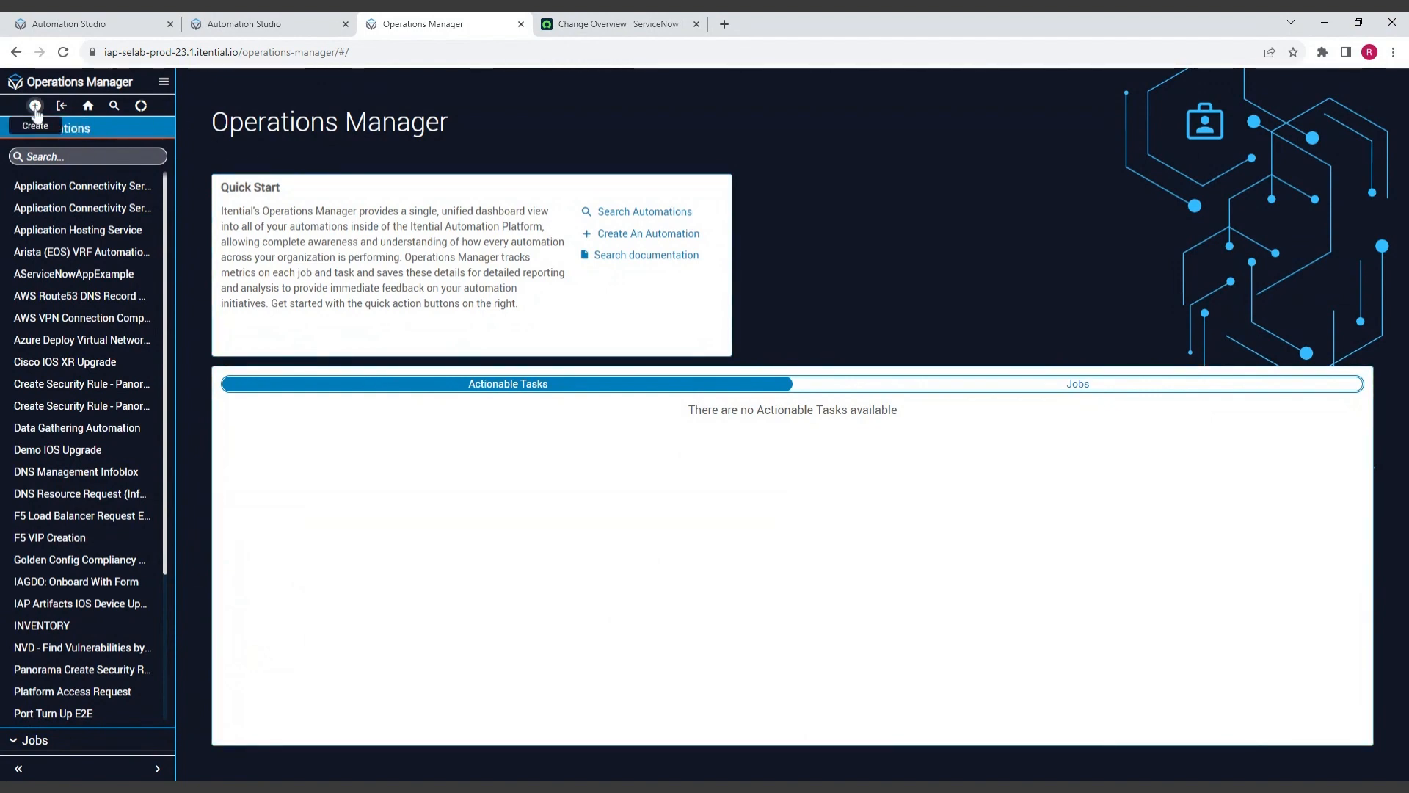
Step: Create an automation named "Webinar Build a Workflow" with the description "Example from the Webinar"
click(34, 107)
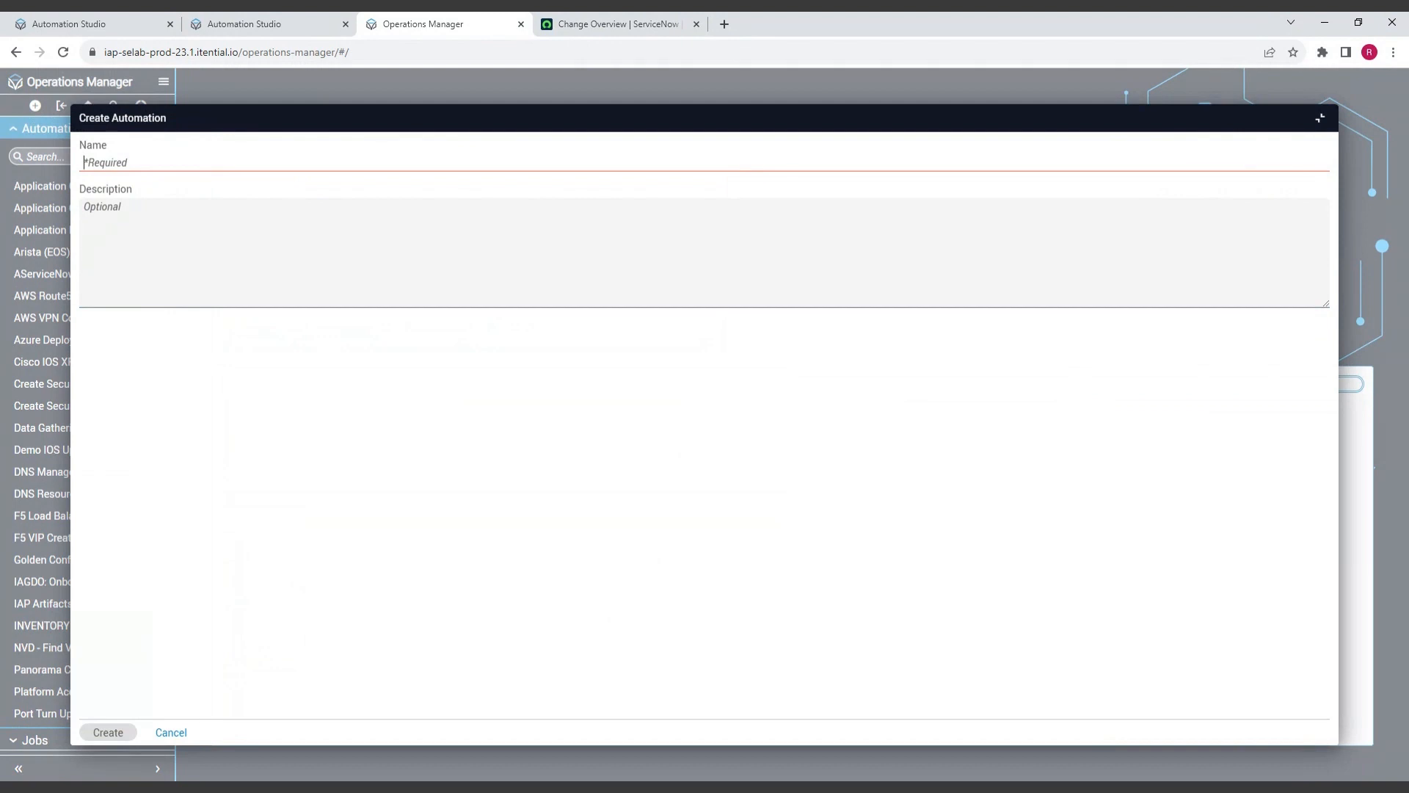
text(Webina)
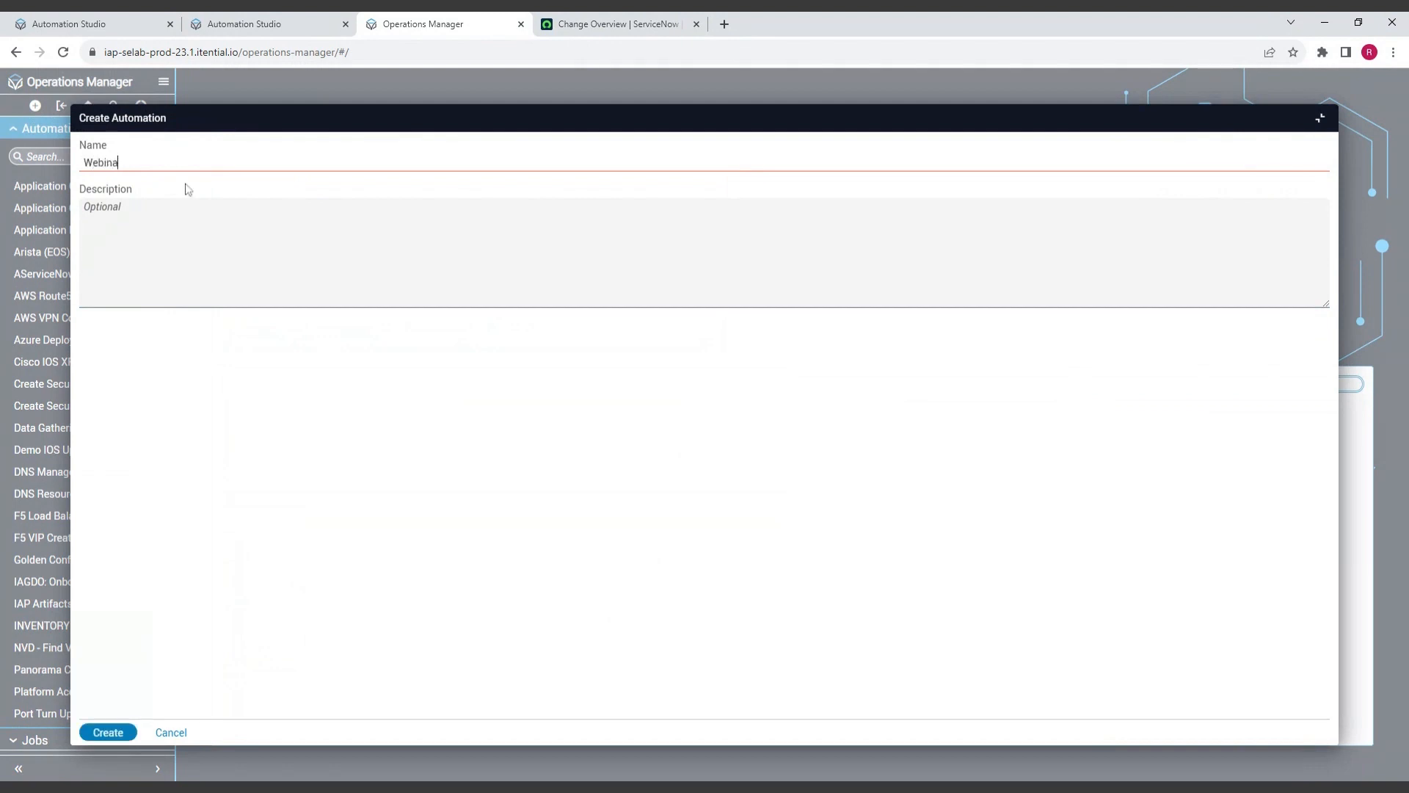
text(r Build a Workflow)
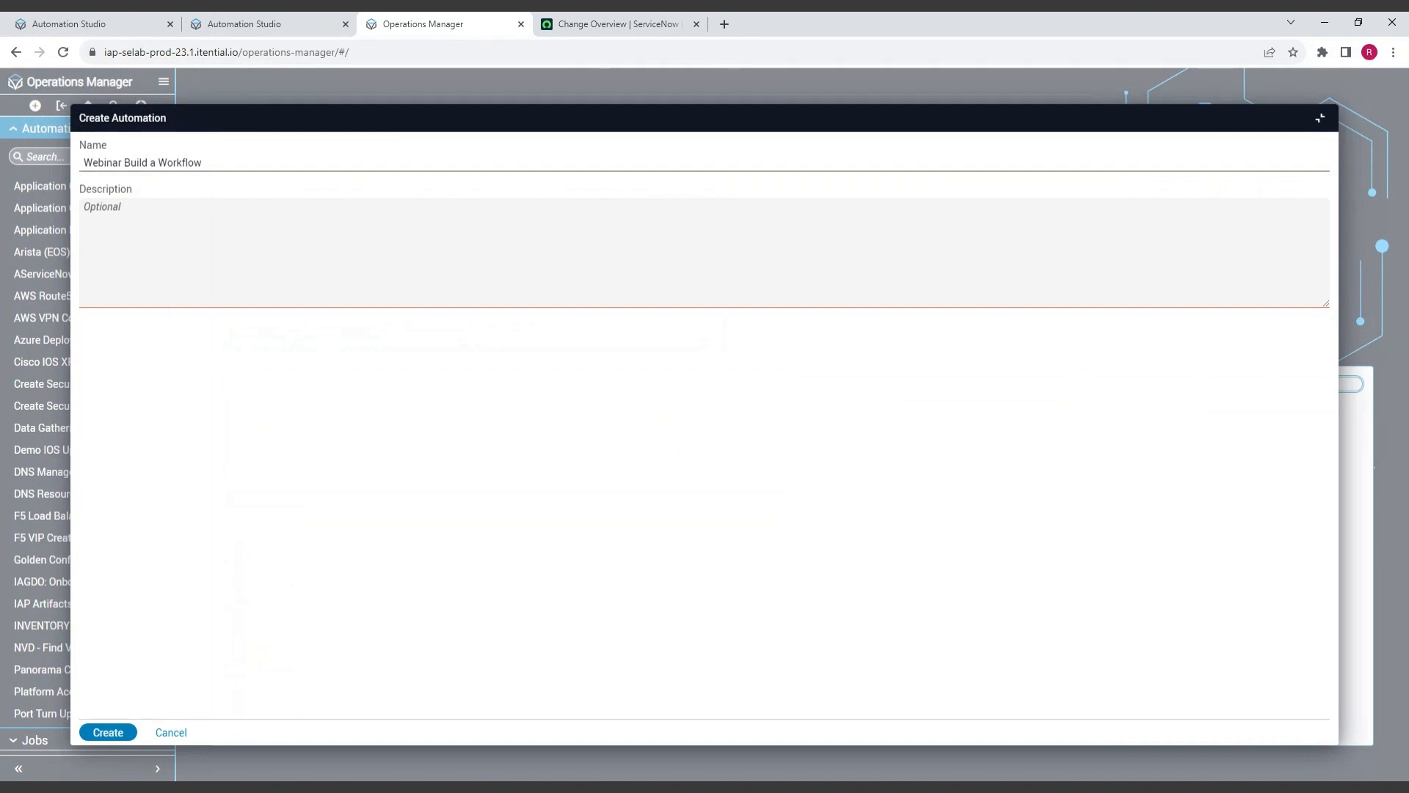
text(Example from the Webin)
text(a)
key(BackSpace)
text(the Webinar)
click(108, 733)
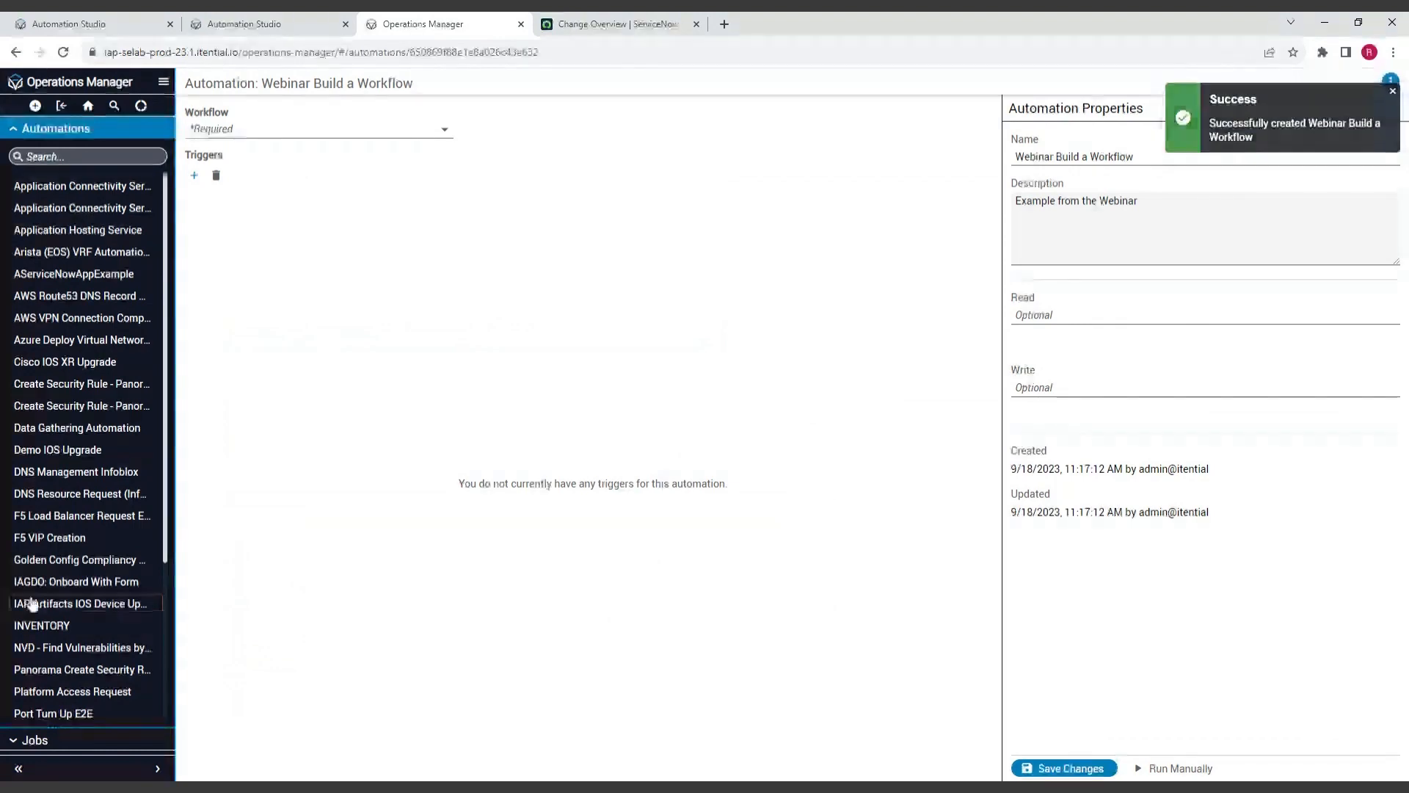
Step: Assign the Build A Workflow Final workflow to the Webinar Build a Workflow automation
scroll(52, 602, down, 3)
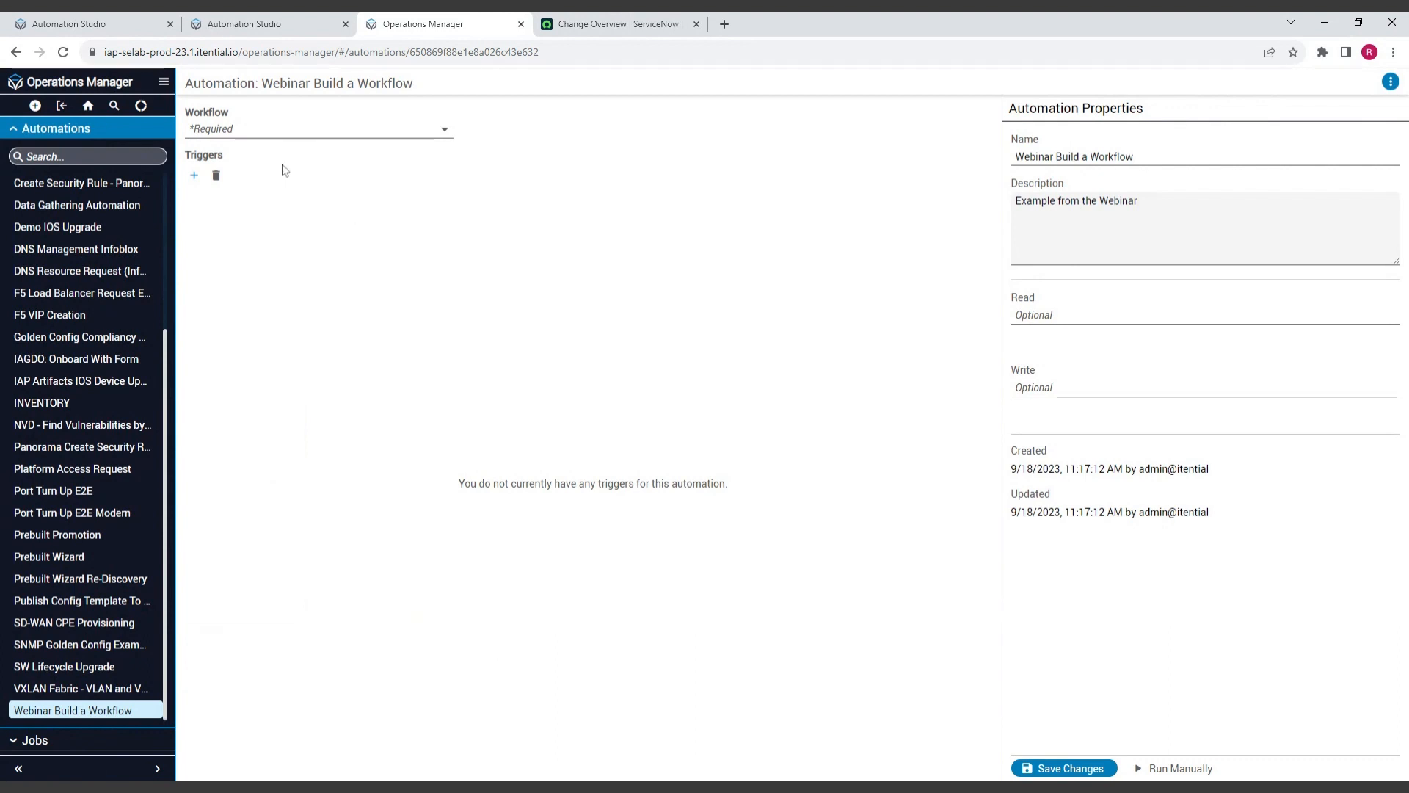
click(246, 137)
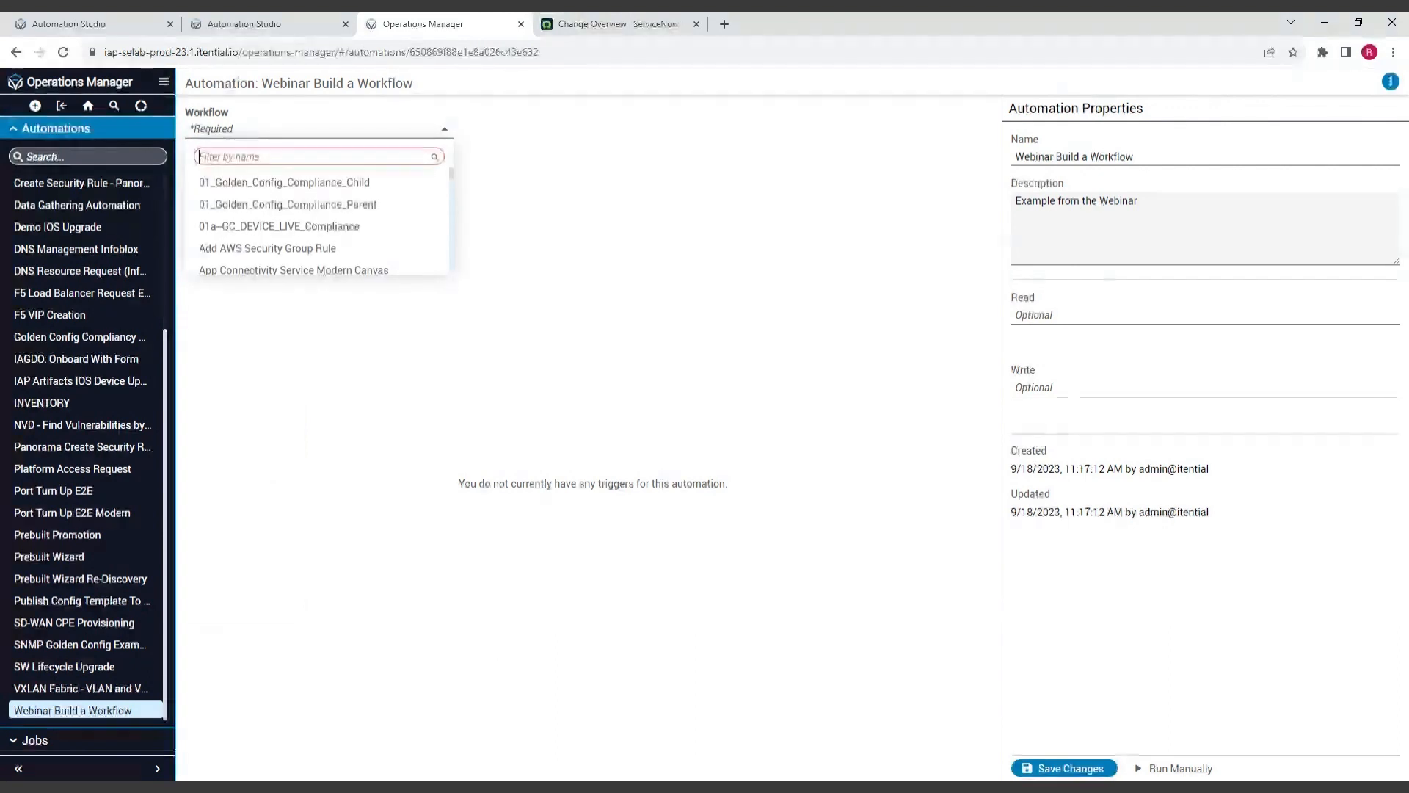
text(Build)
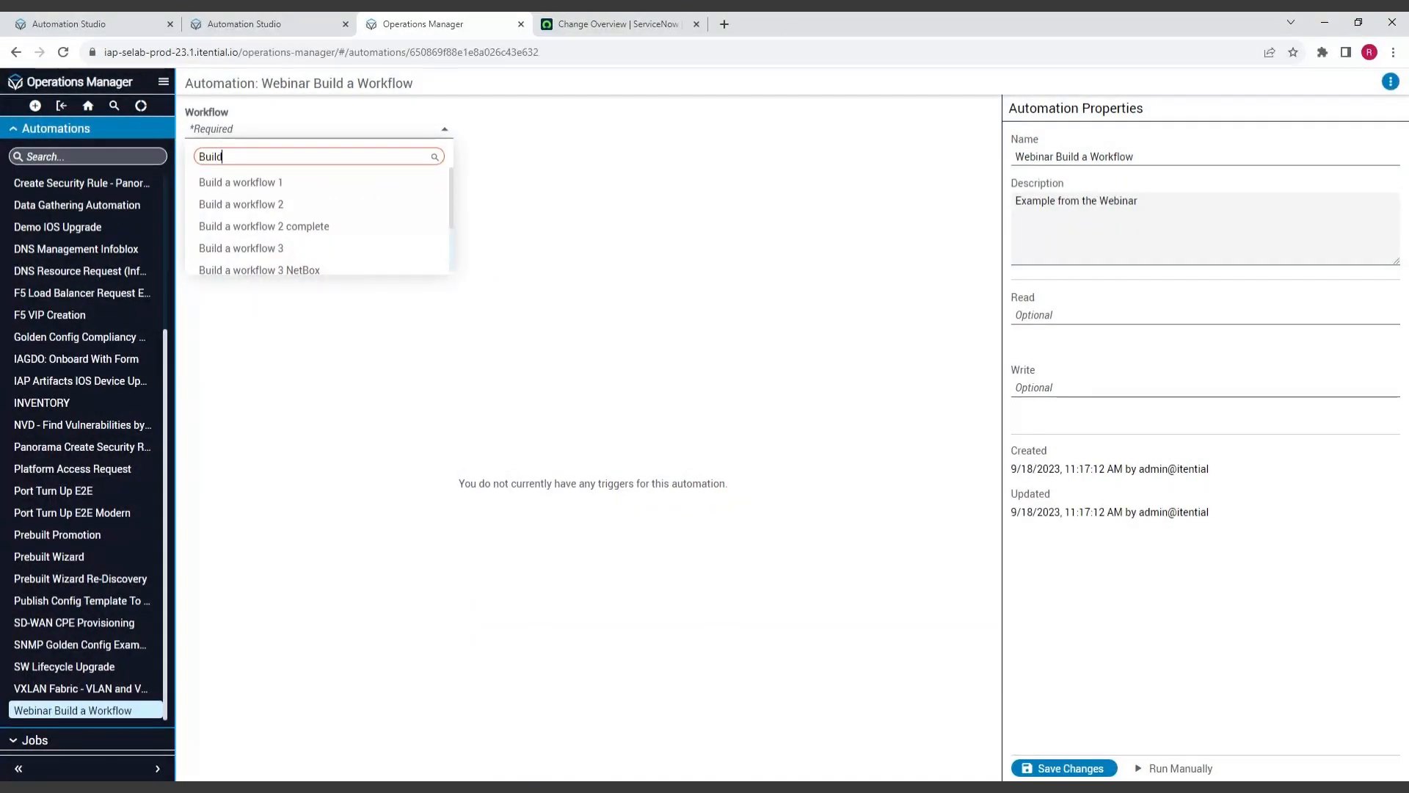
scroll(310, 198, down, 2)
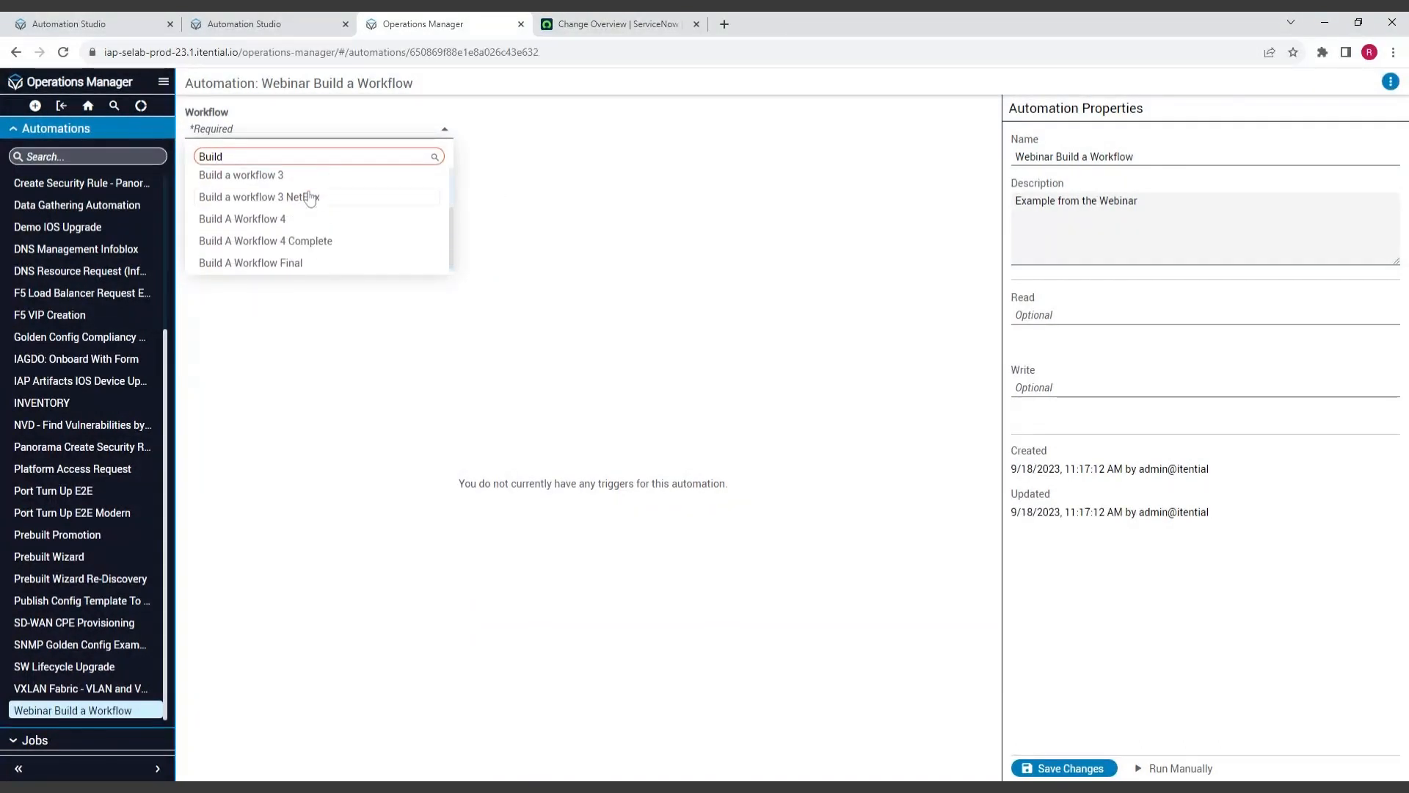
click(294, 262)
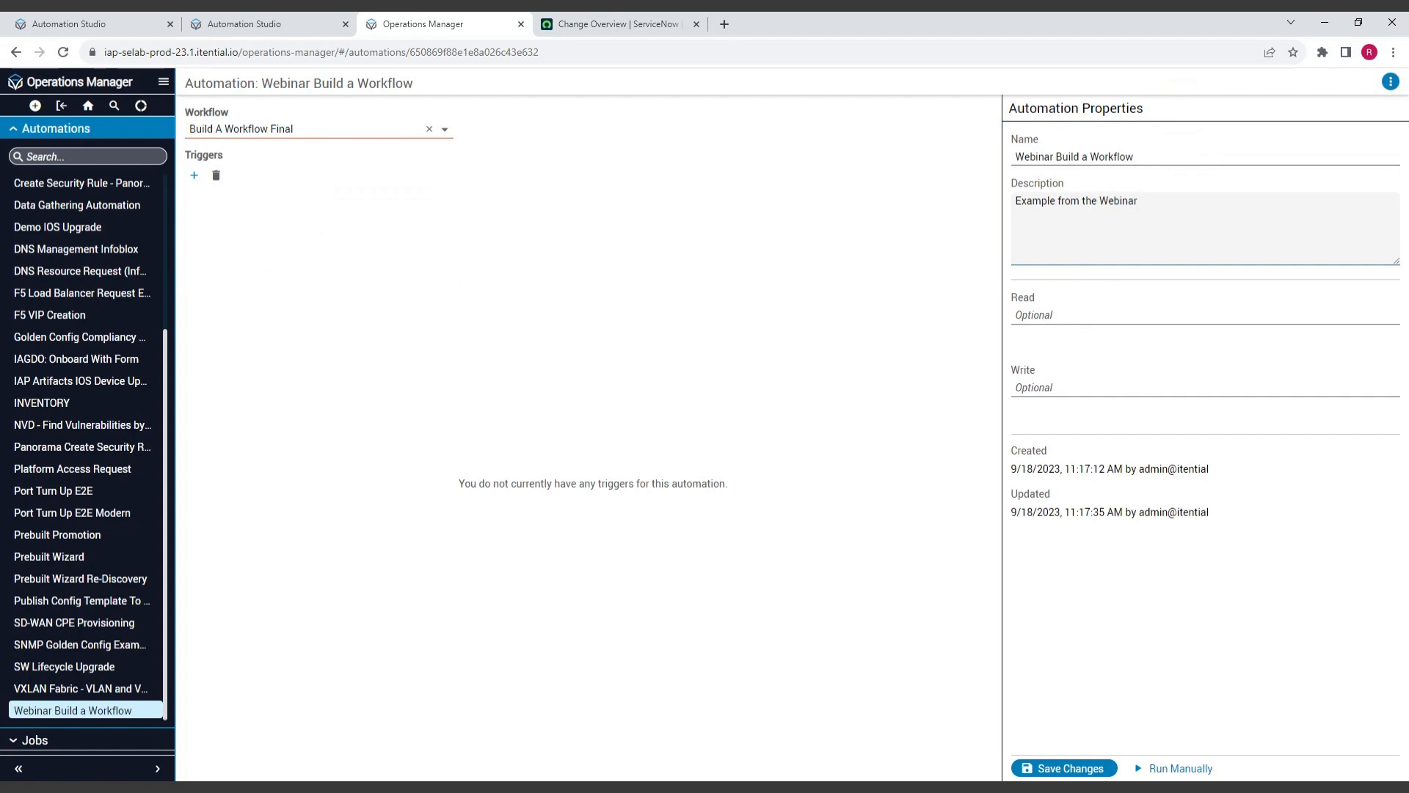
Step: Give the admins group read and write access to the automation
click(1057, 306)
text(admin)
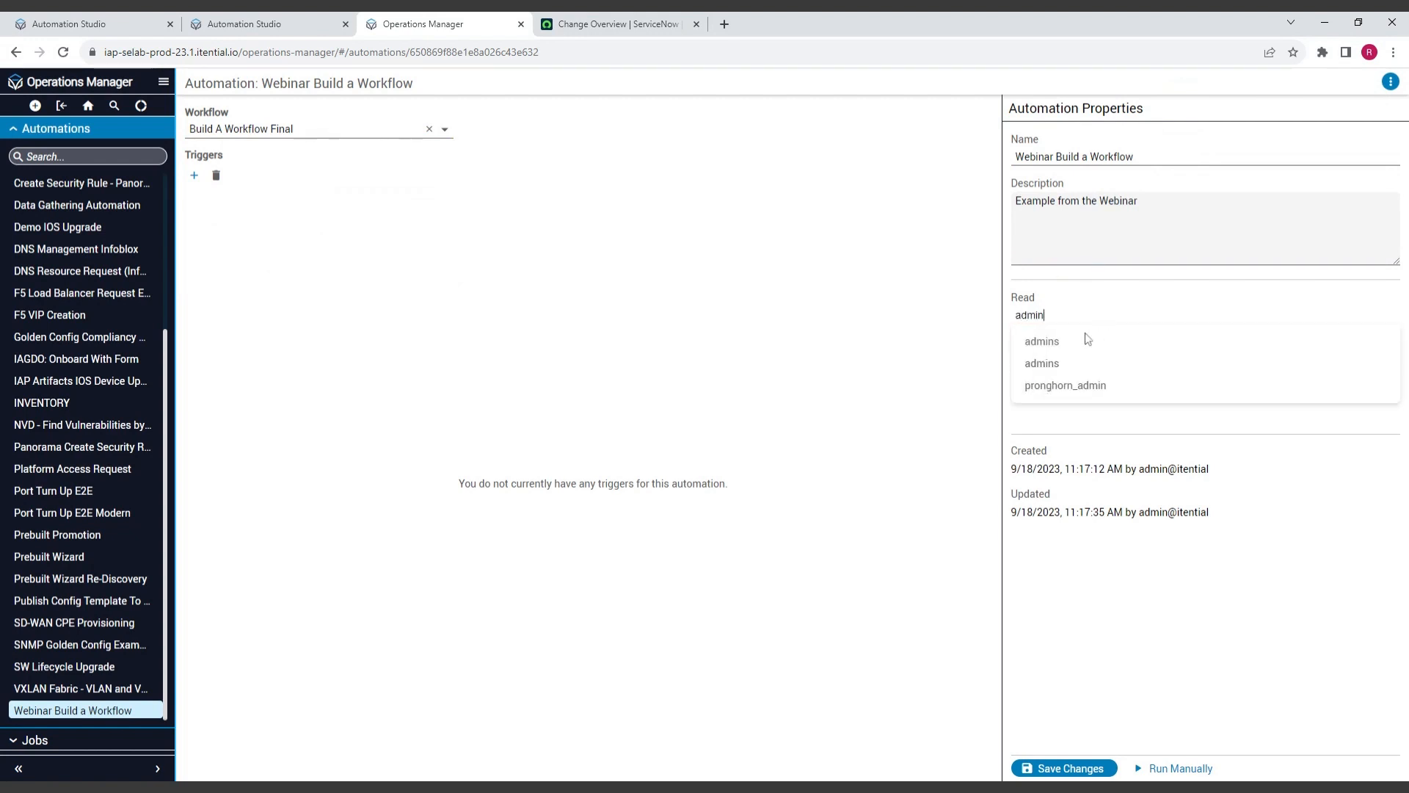
click(1087, 338)
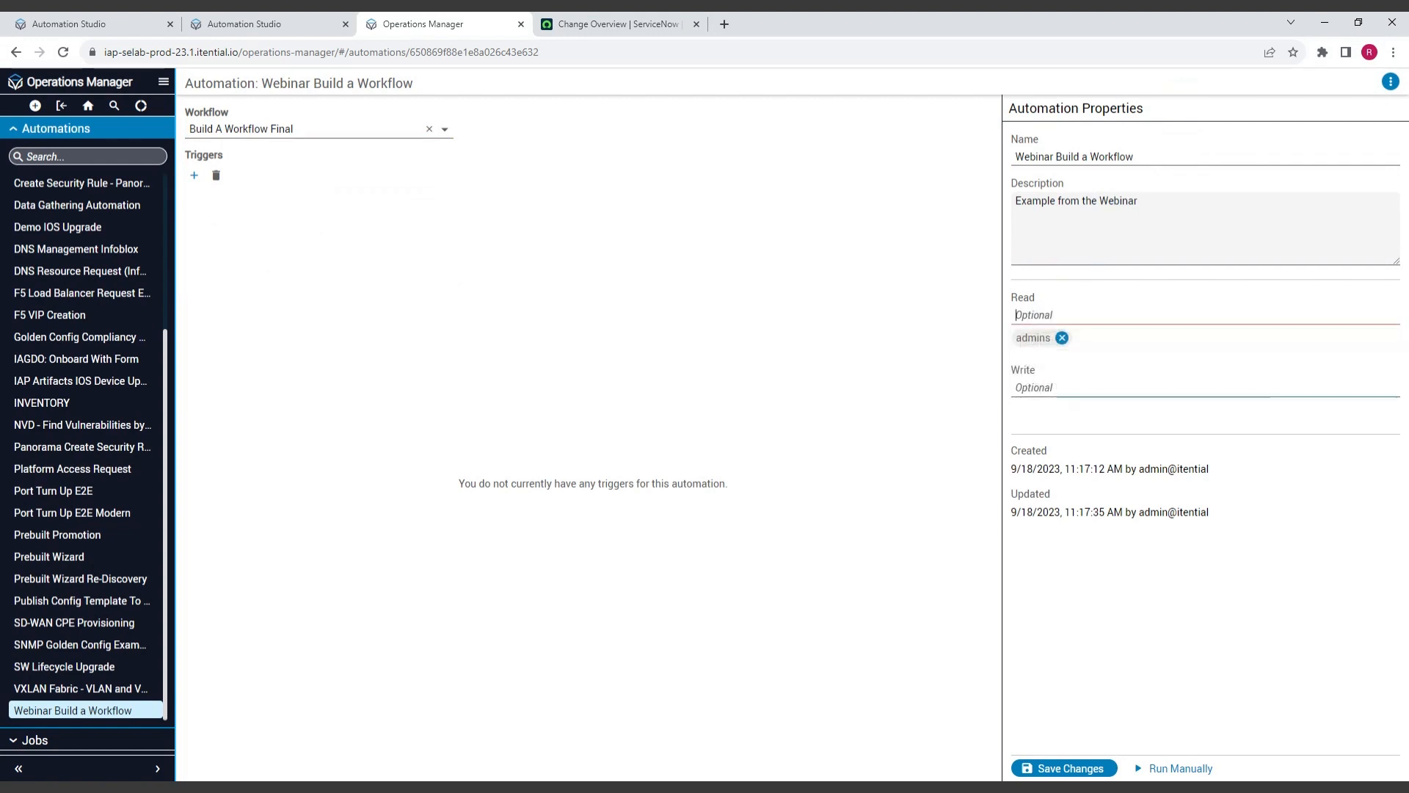
text(admin)
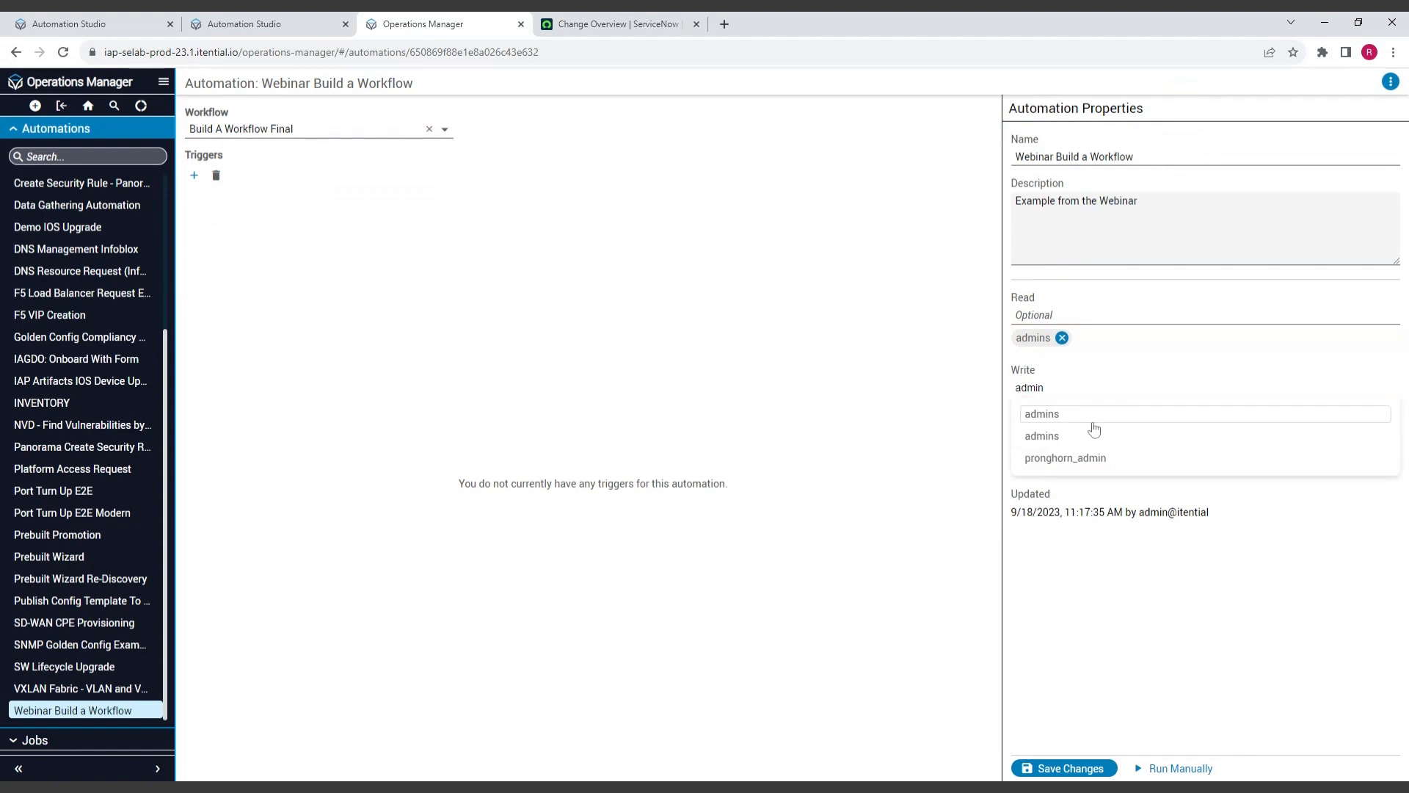
click(1051, 415)
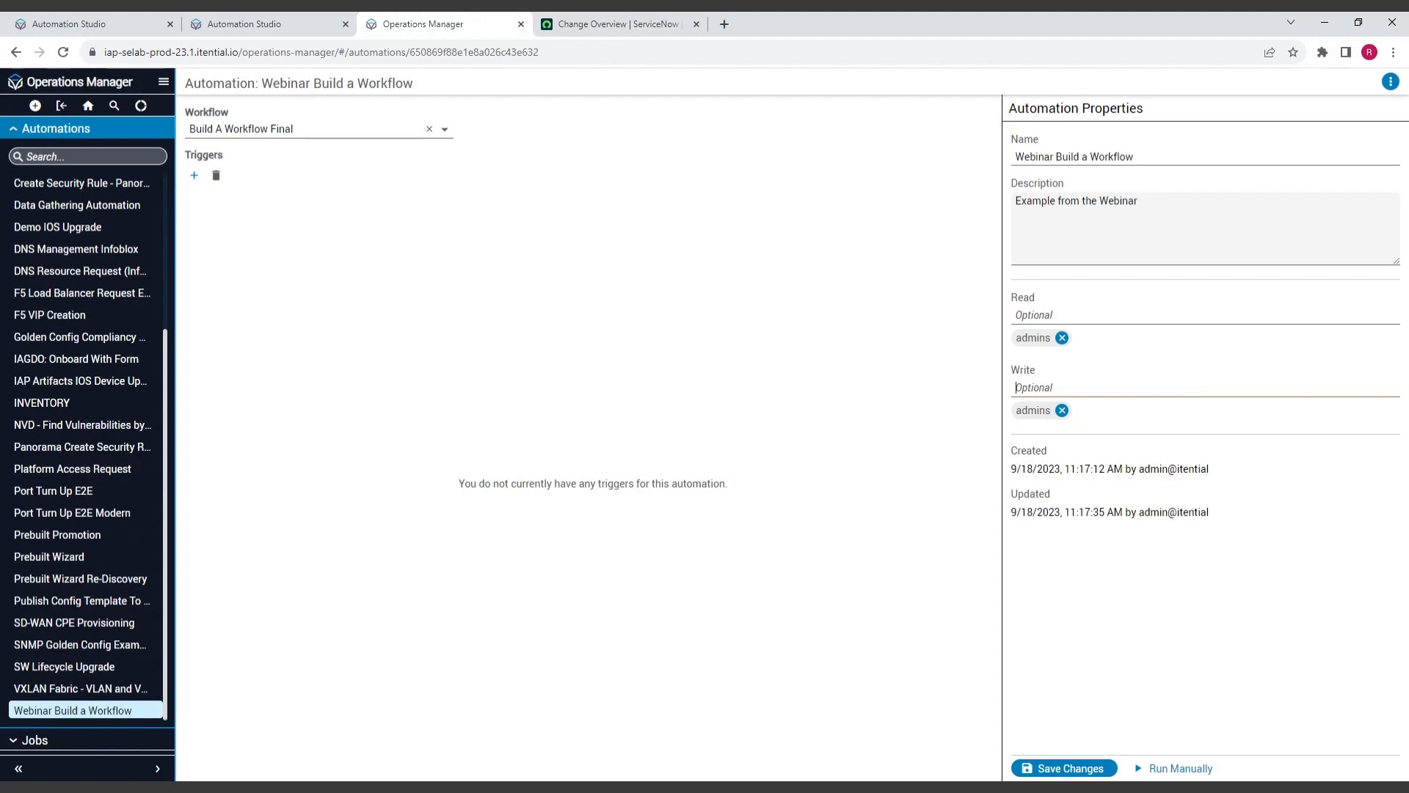
Step: Add the operators group to the automation's read and write permissions
click(1096, 342)
text(oper)
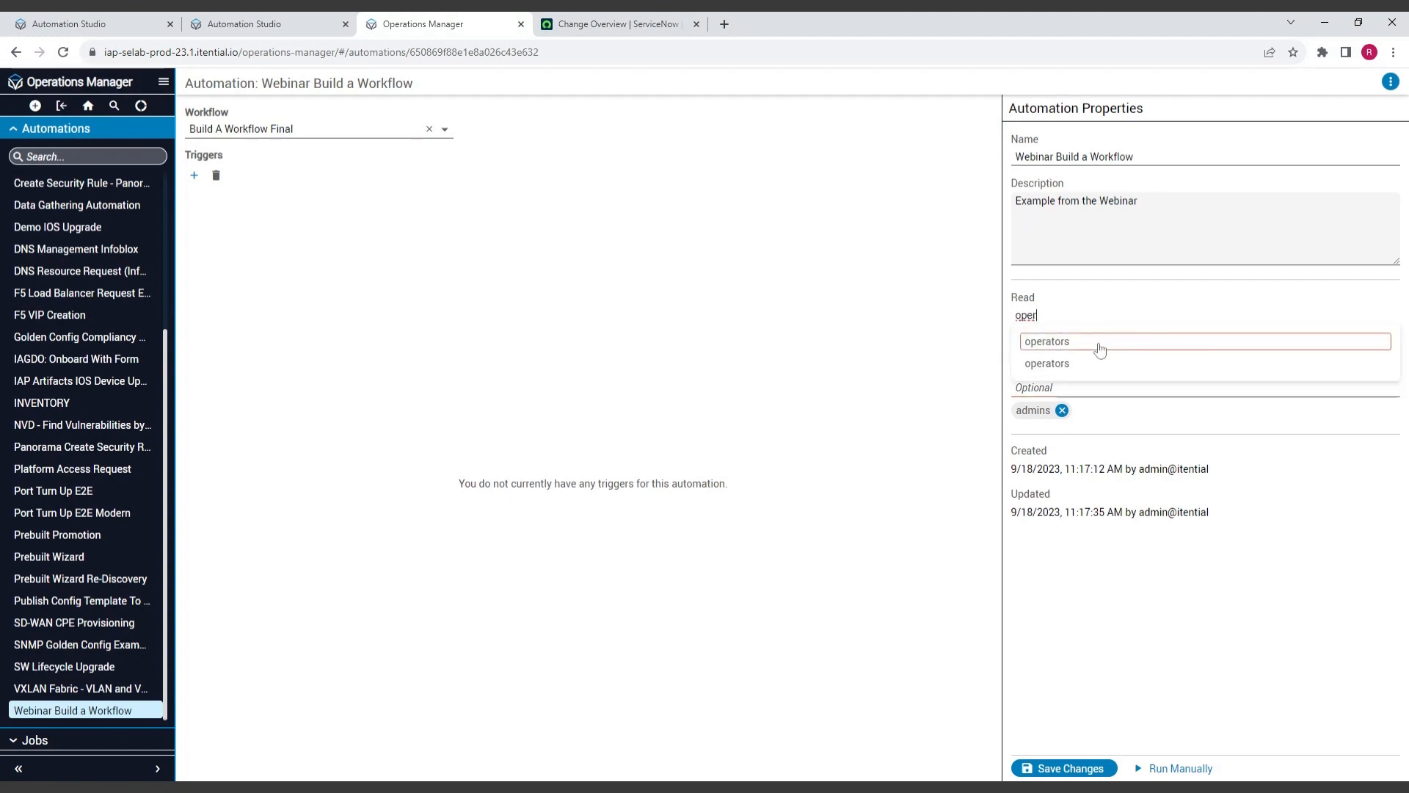
click(1098, 346)
click(1101, 387)
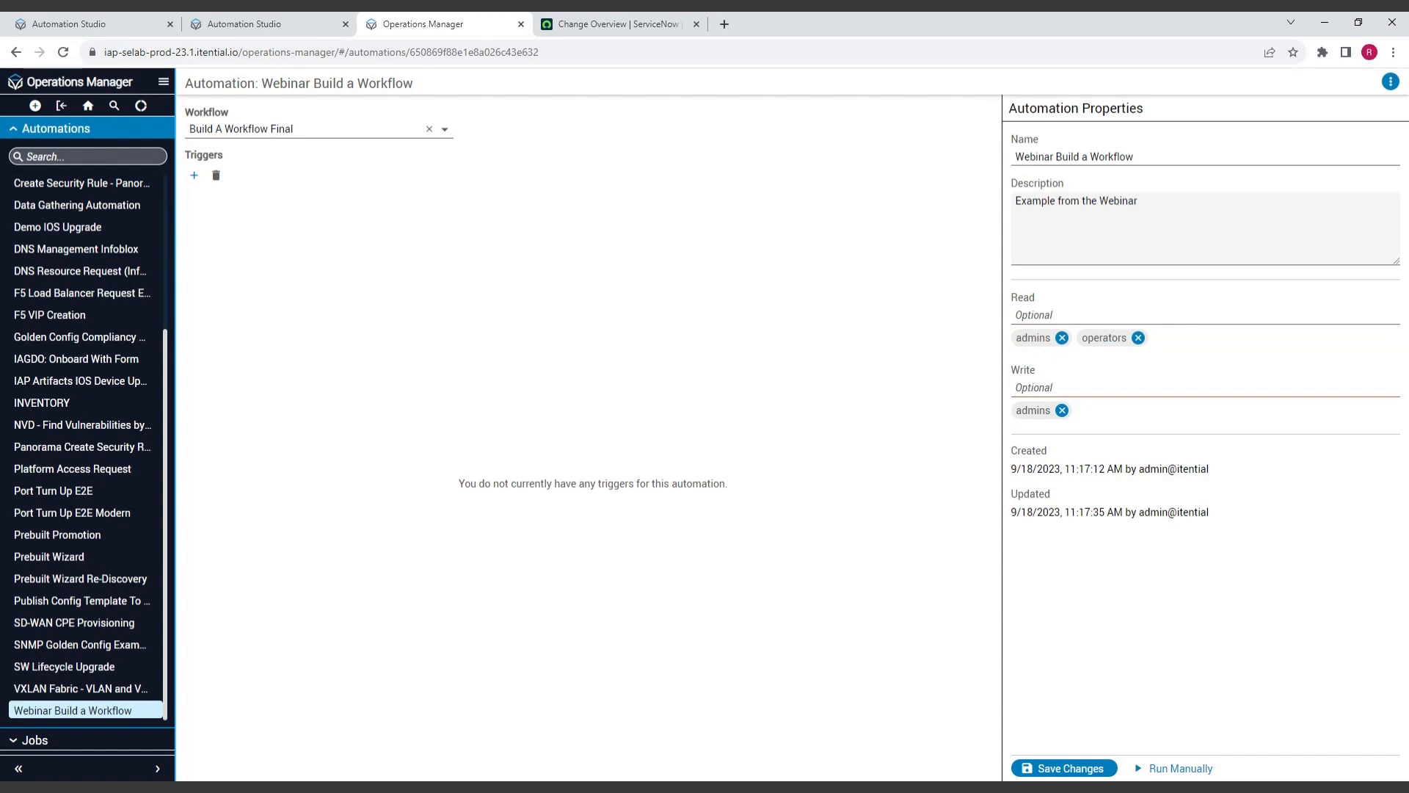
text(oper)
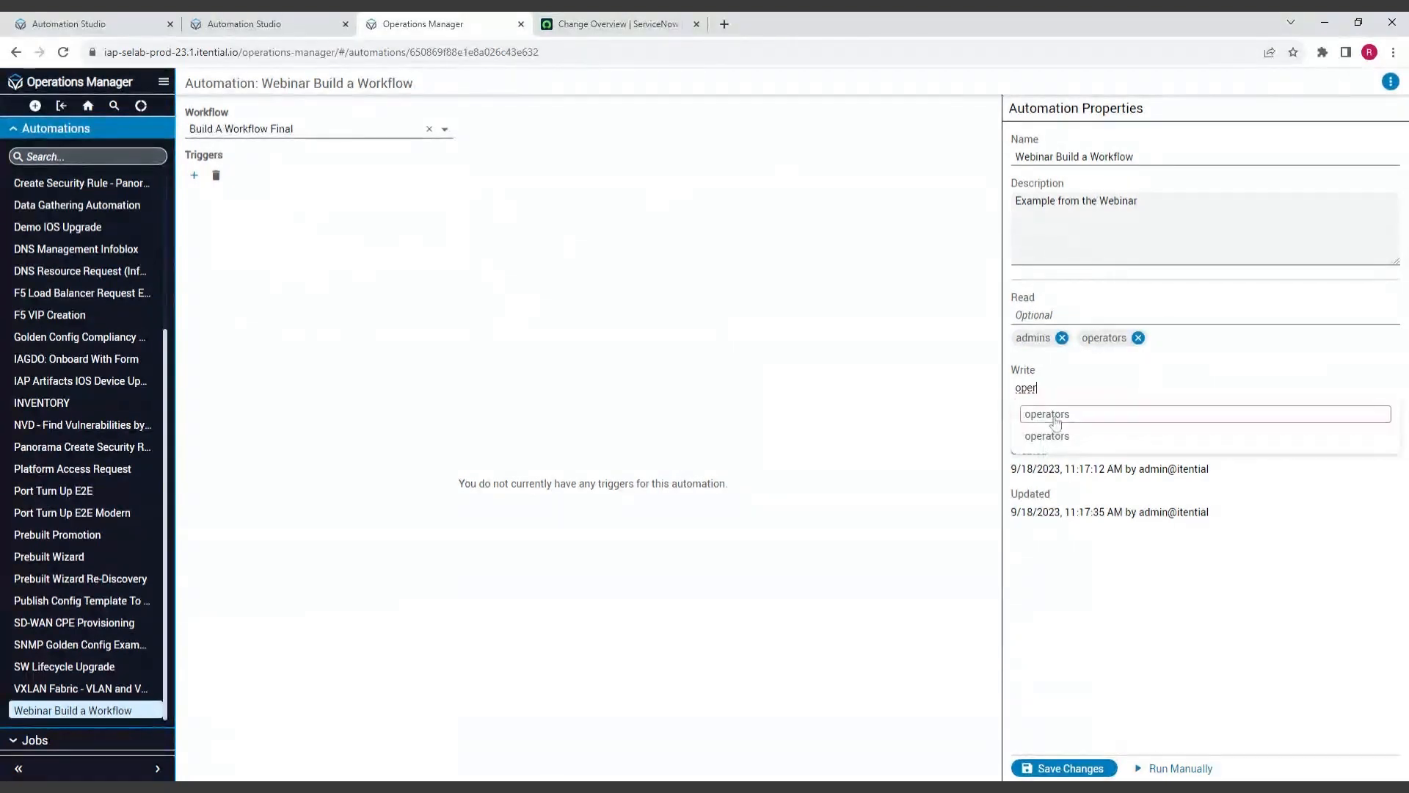
click(1057, 418)
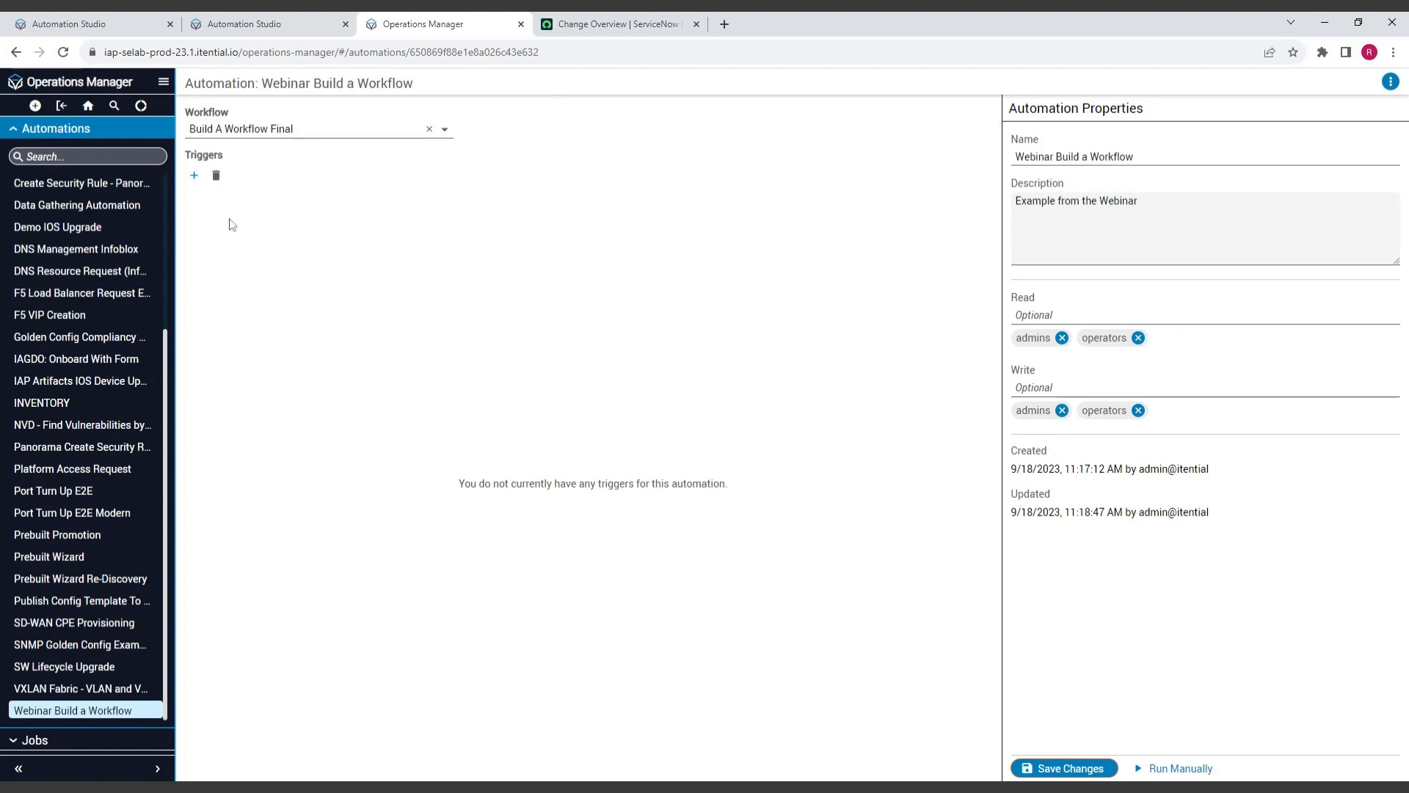
Step: Start a new trigger named "Event Test" of type Event and assign it the App-Con-Notification JST
click(193, 174)
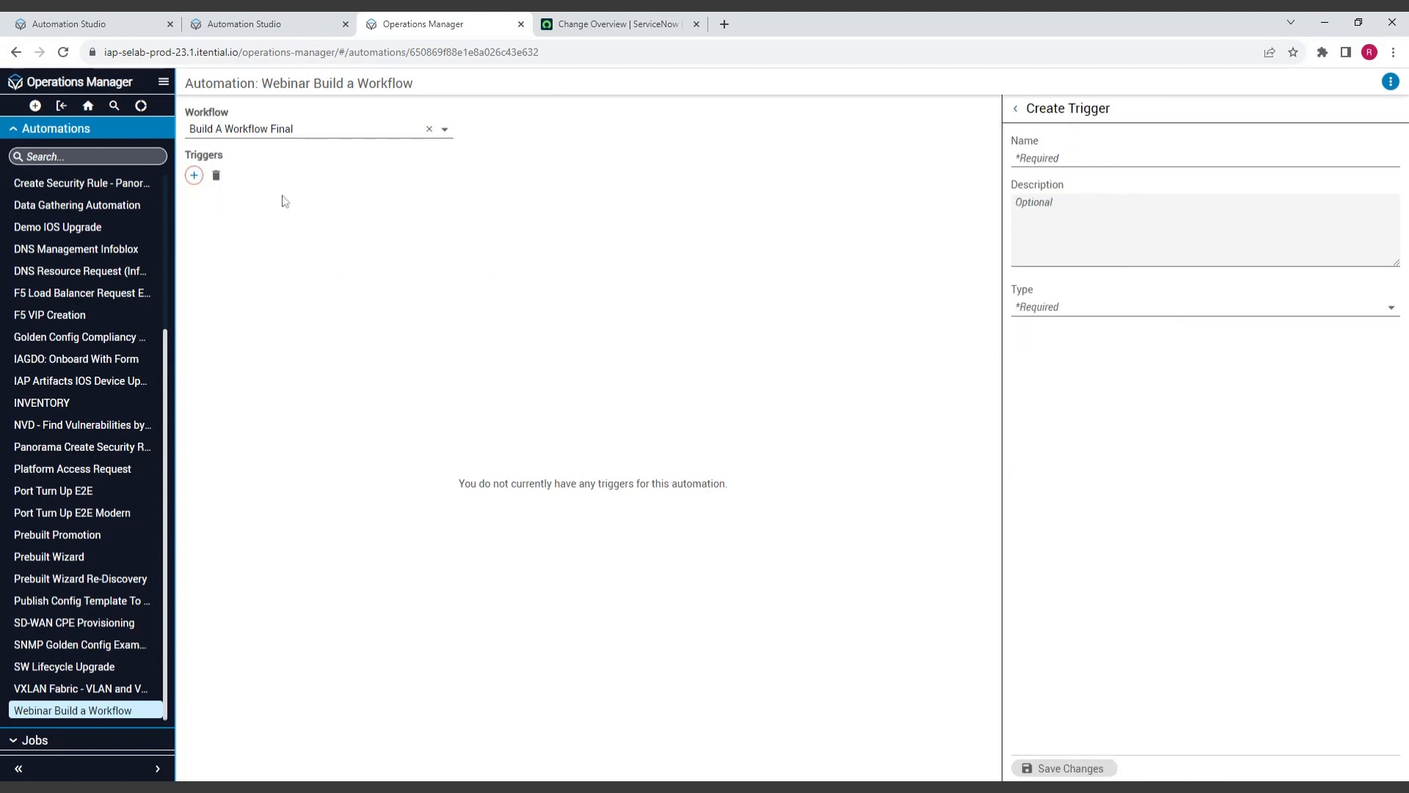
click(1077, 159)
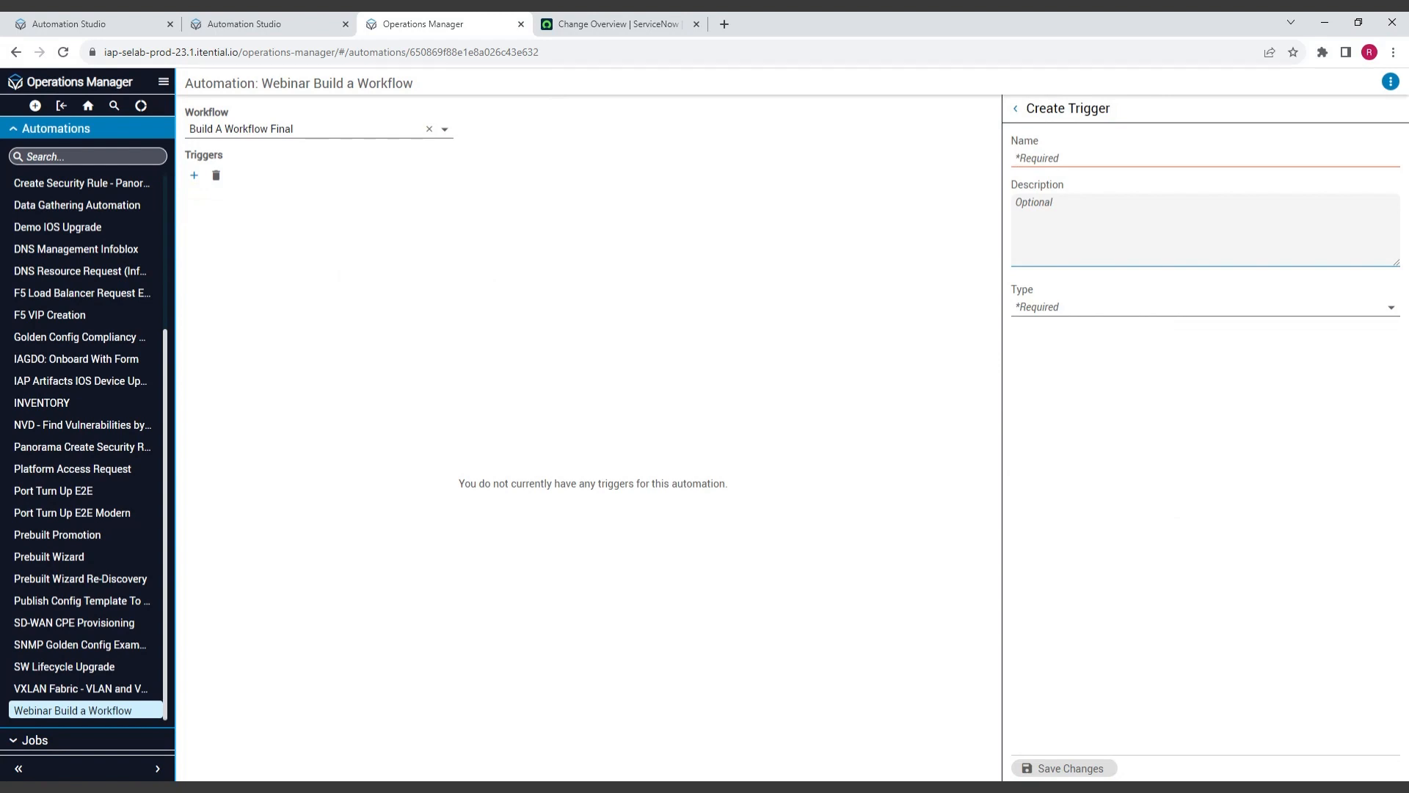
text(Event Test)
click(1070, 317)
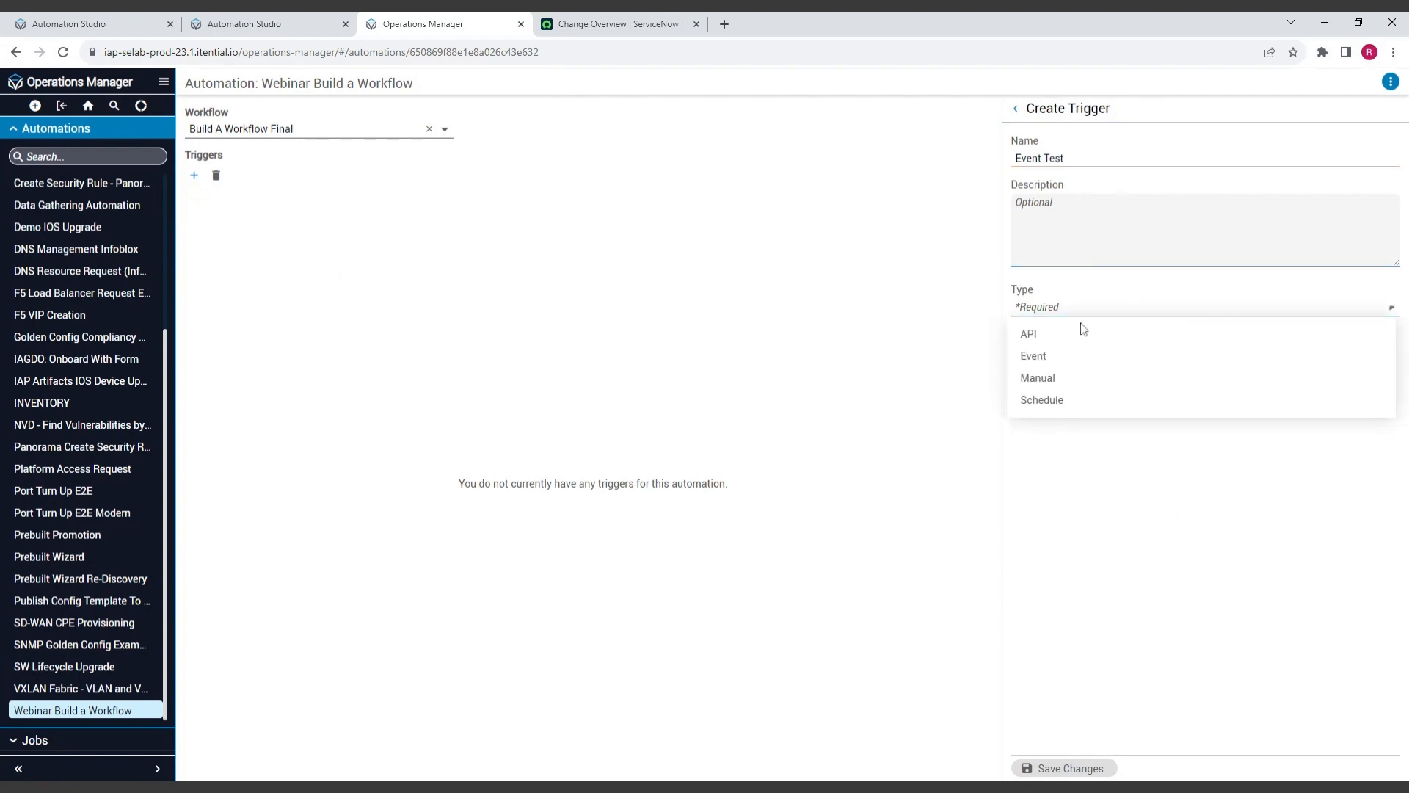
click(1057, 358)
click(1183, 389)
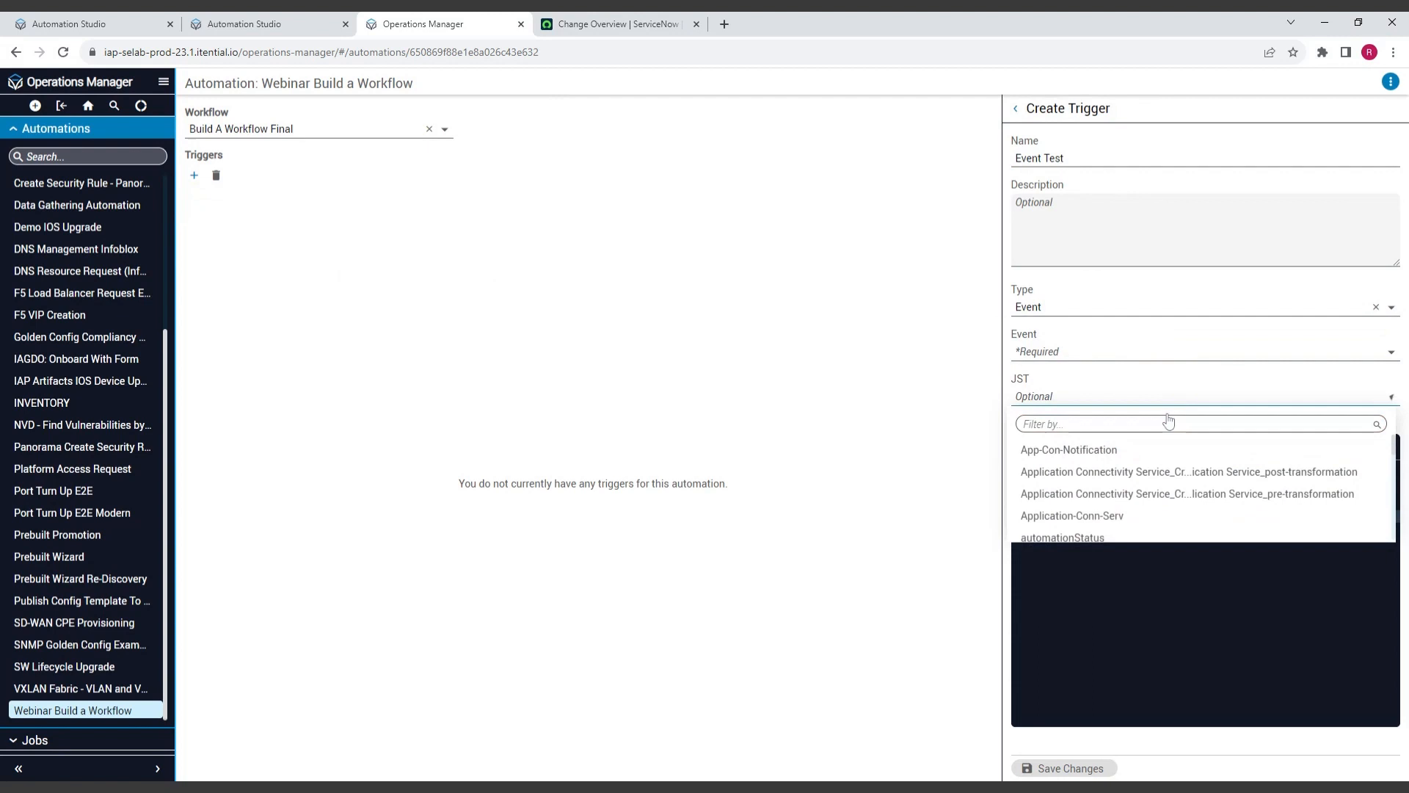
click(1129, 450)
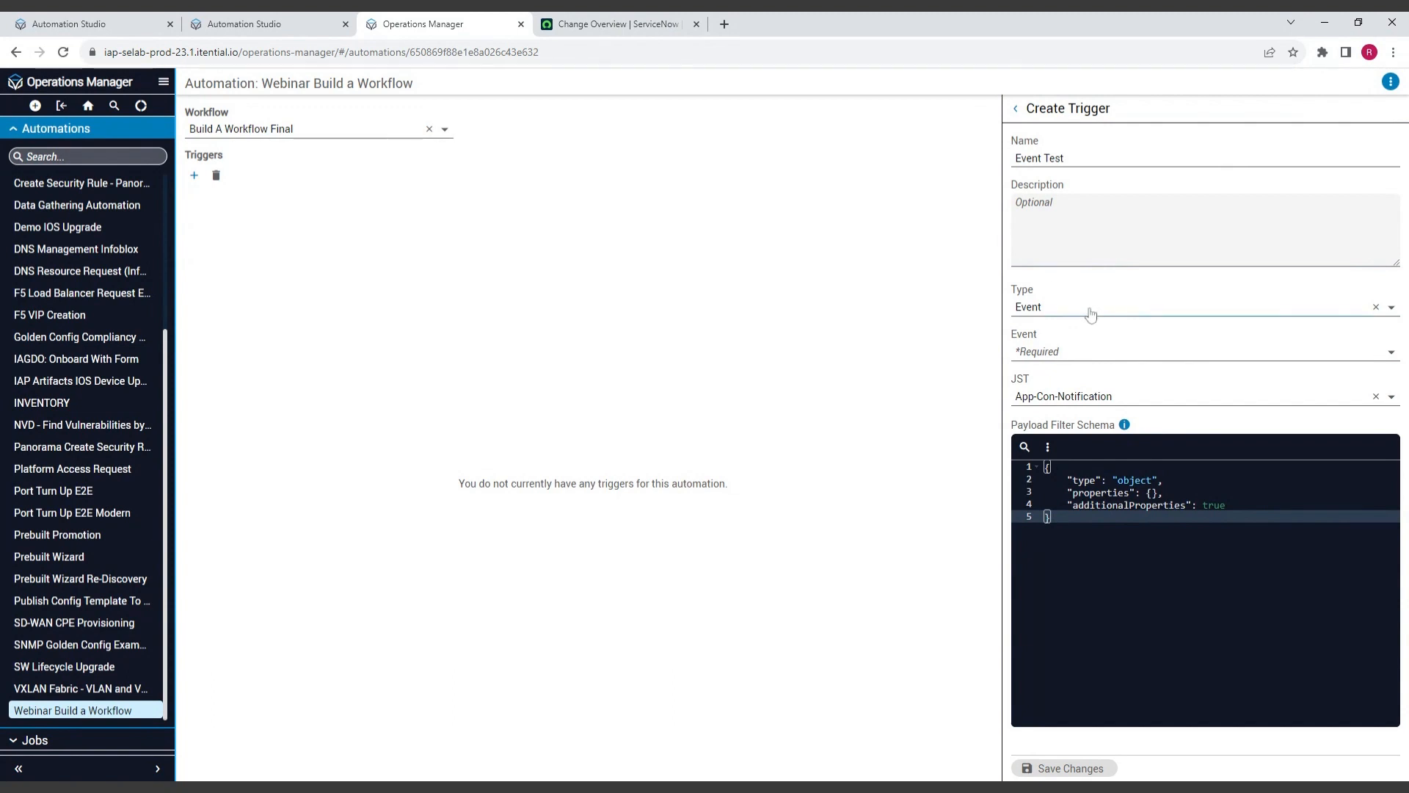
Step: Set the Event Test trigger's event to failedTrigger - Operations Manager and save the trigger
click(1088, 355)
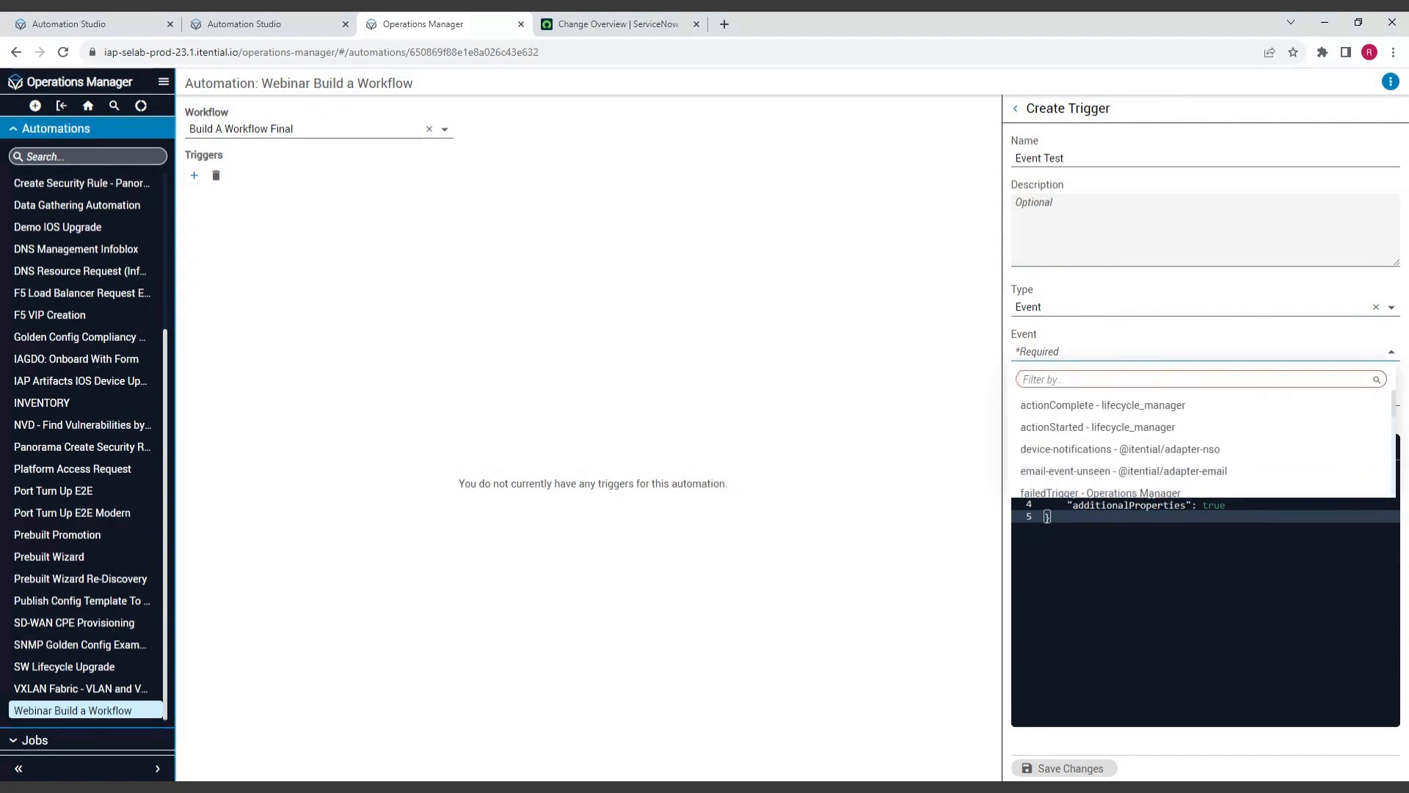
scroll(1114, 443, down, 1)
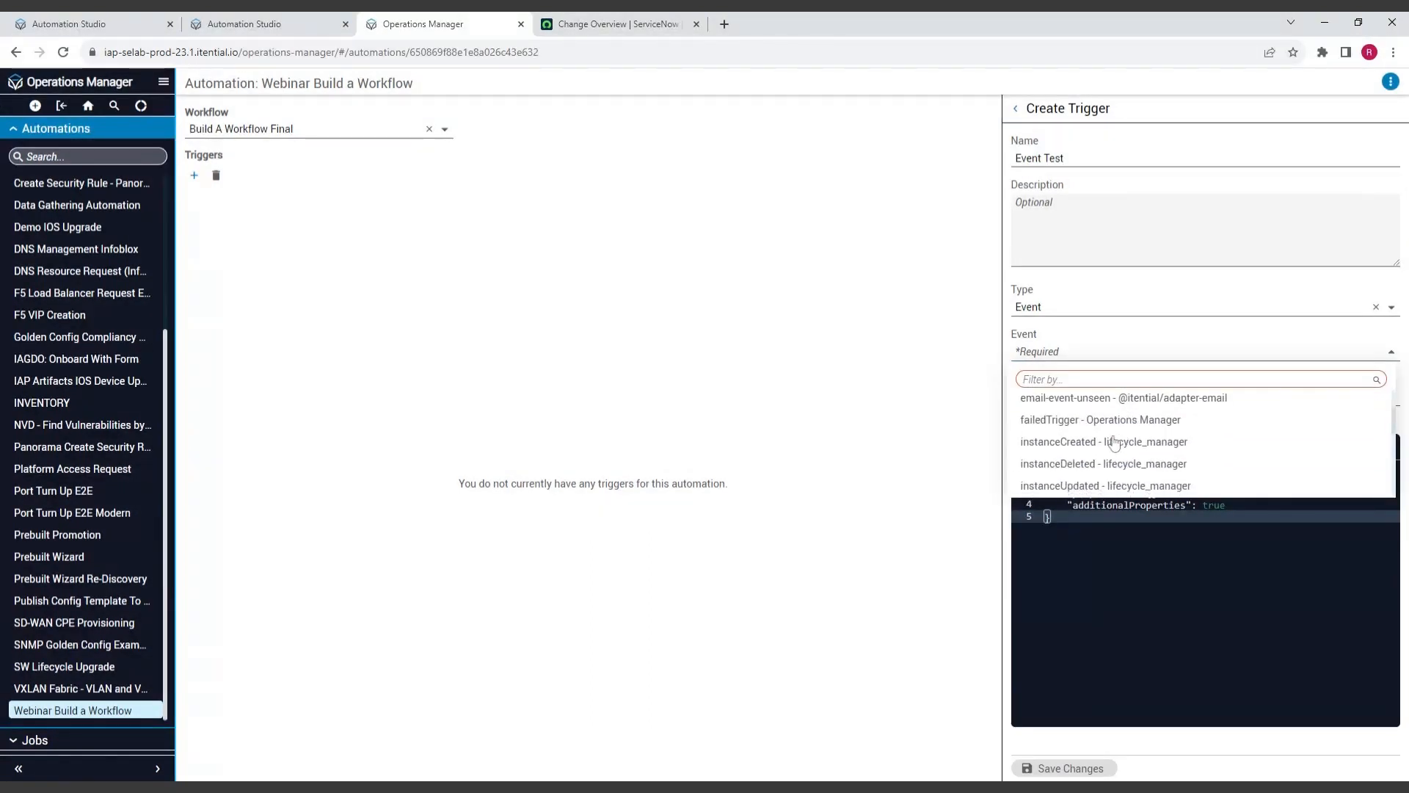
scroll(1106, 440, up, 1)
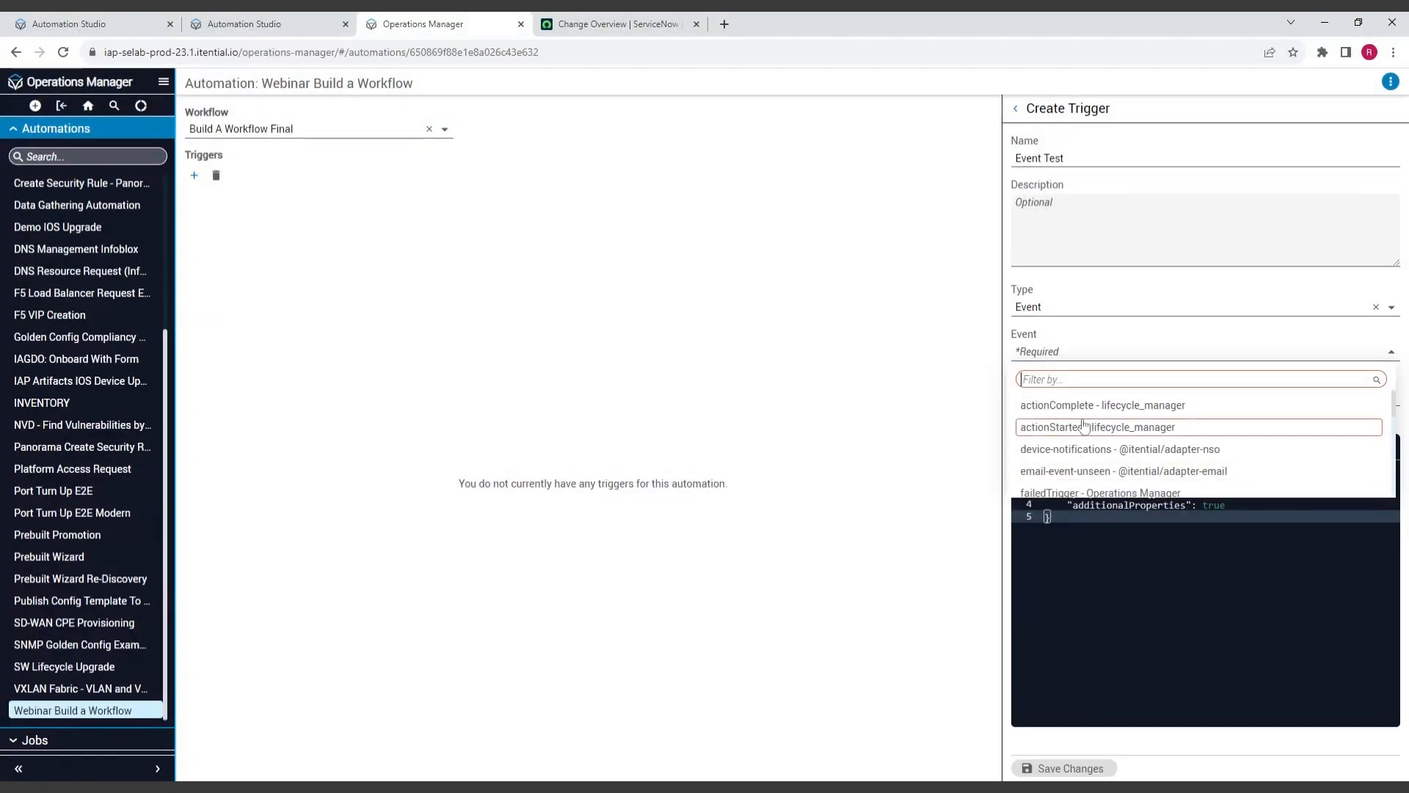
scroll(1088, 437, down, 1)
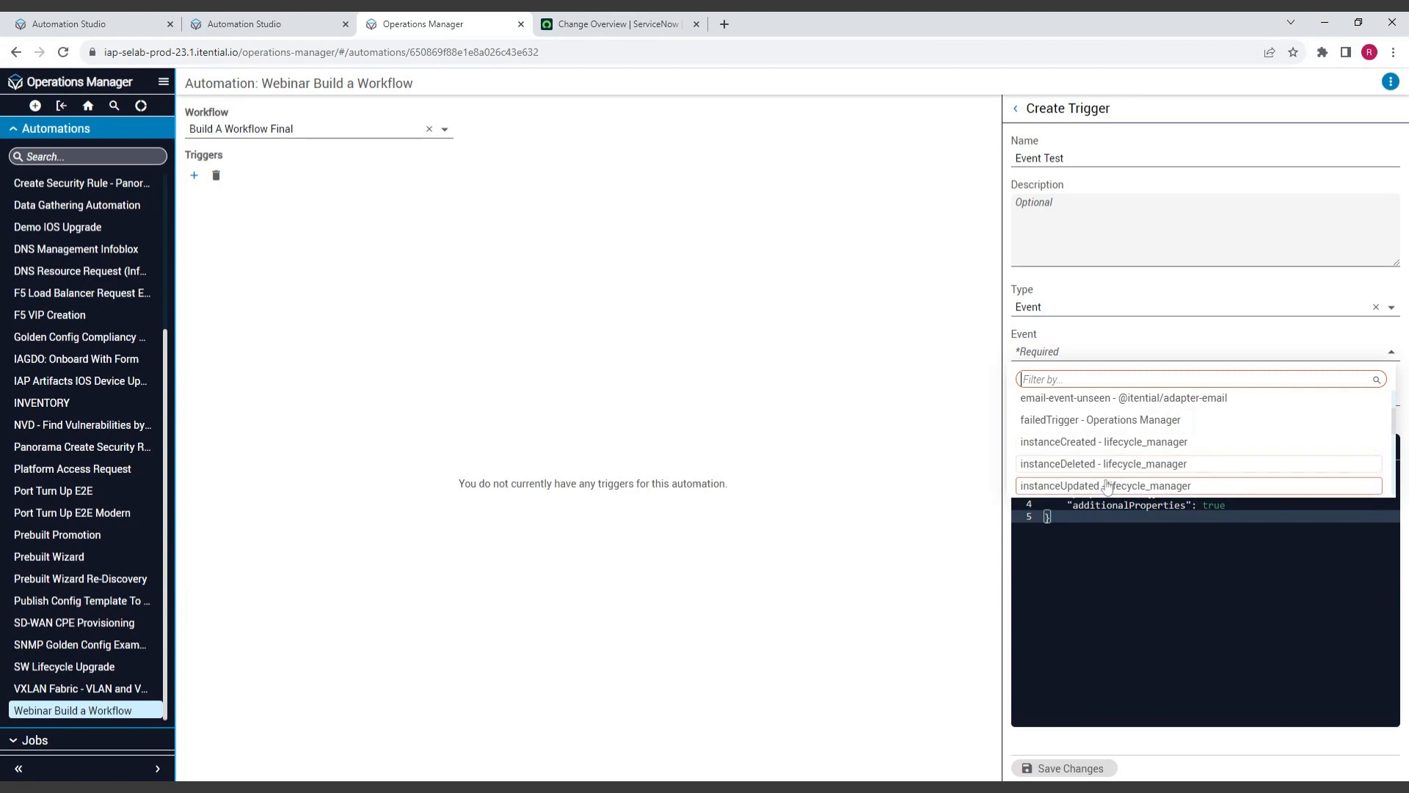
scroll(1100, 455, up, 1)
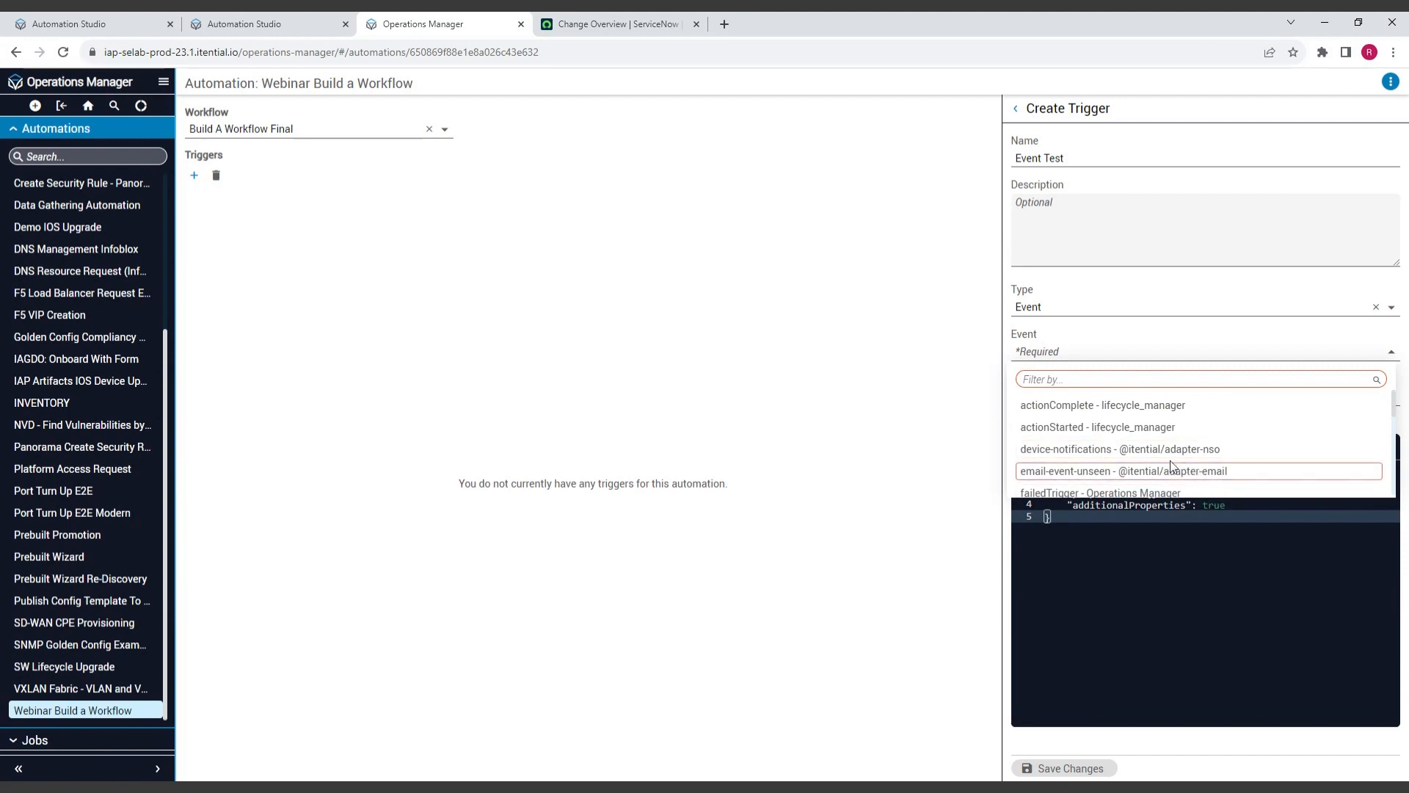
scroll(1182, 461, down, 3)
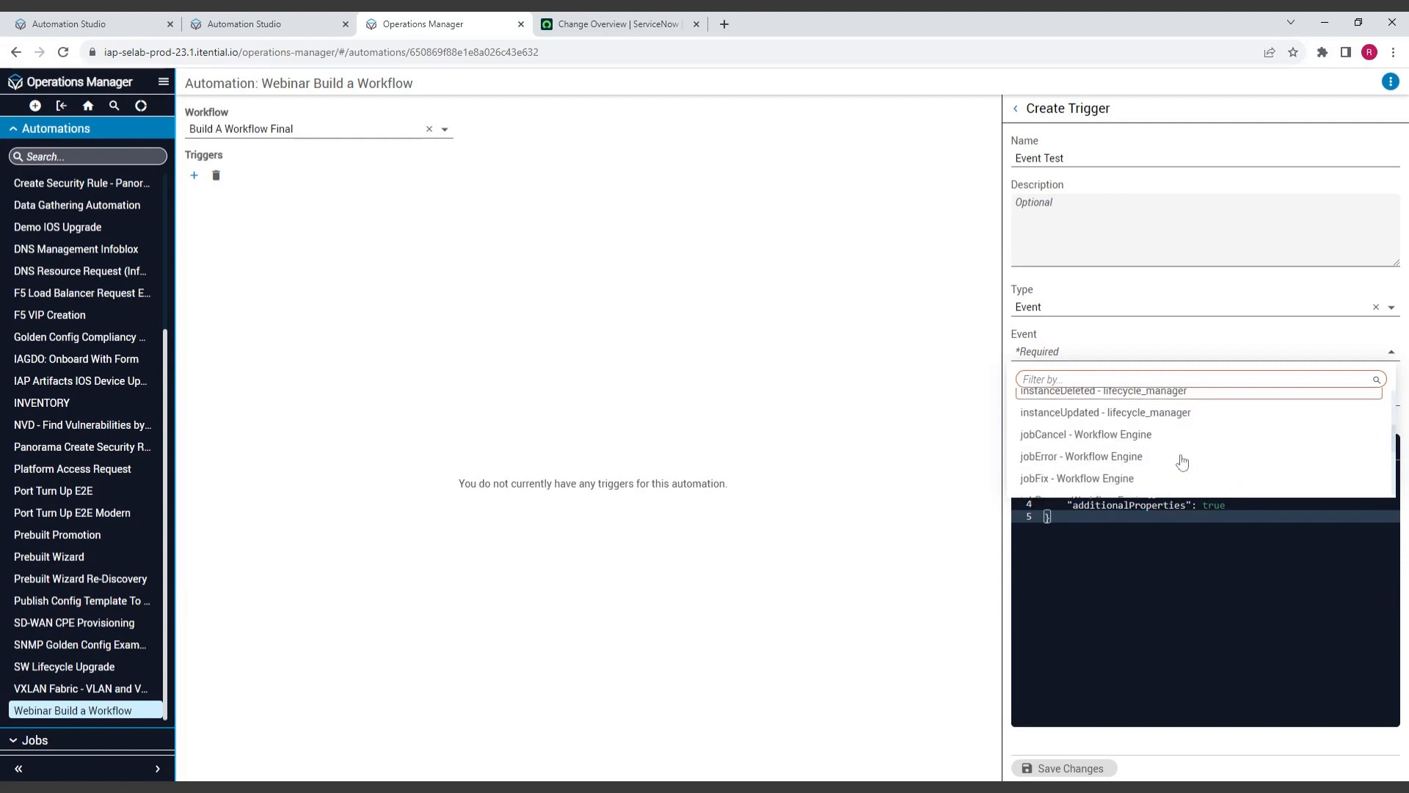
scroll(1182, 461, down, 5)
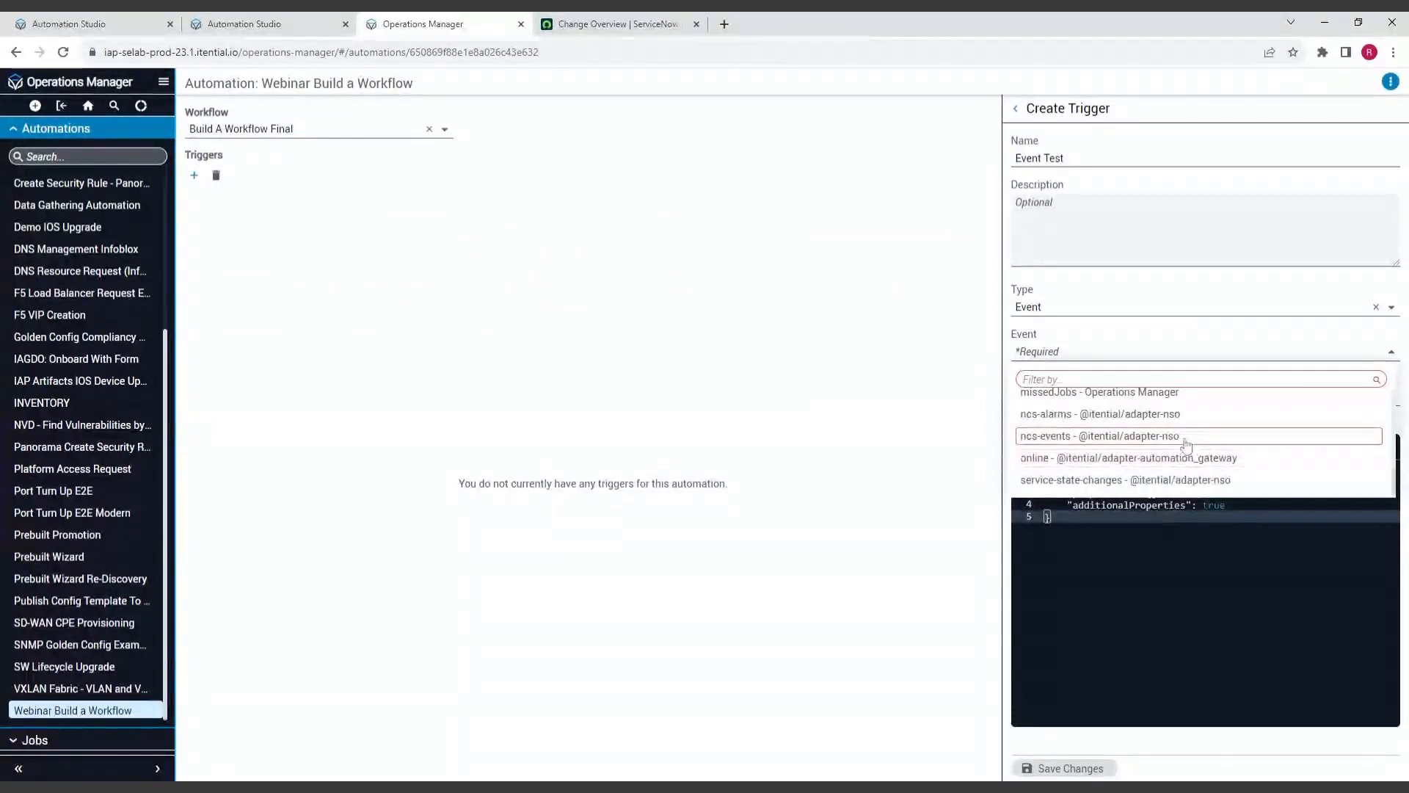
scroll(1182, 445, up, 2)
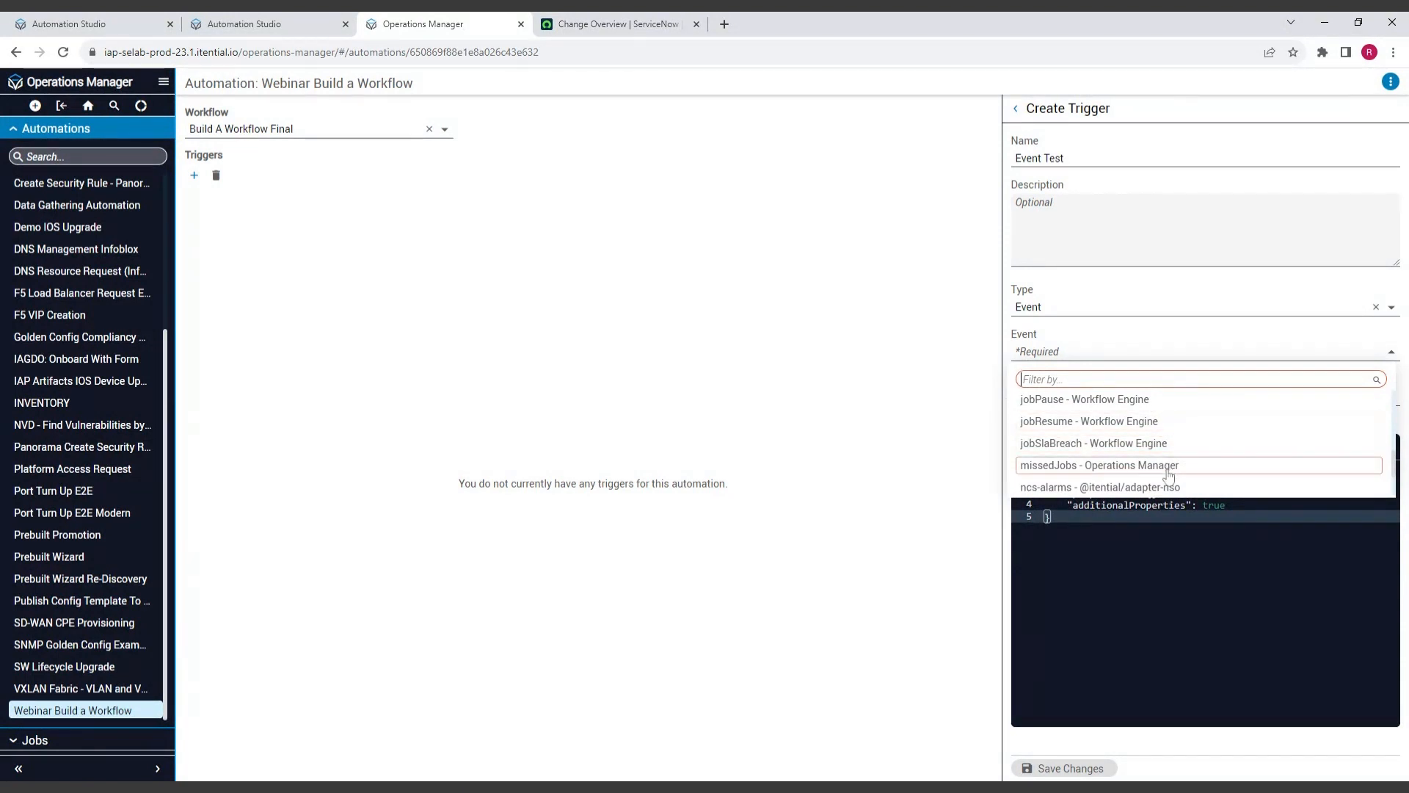
scroll(1155, 446, up, 5)
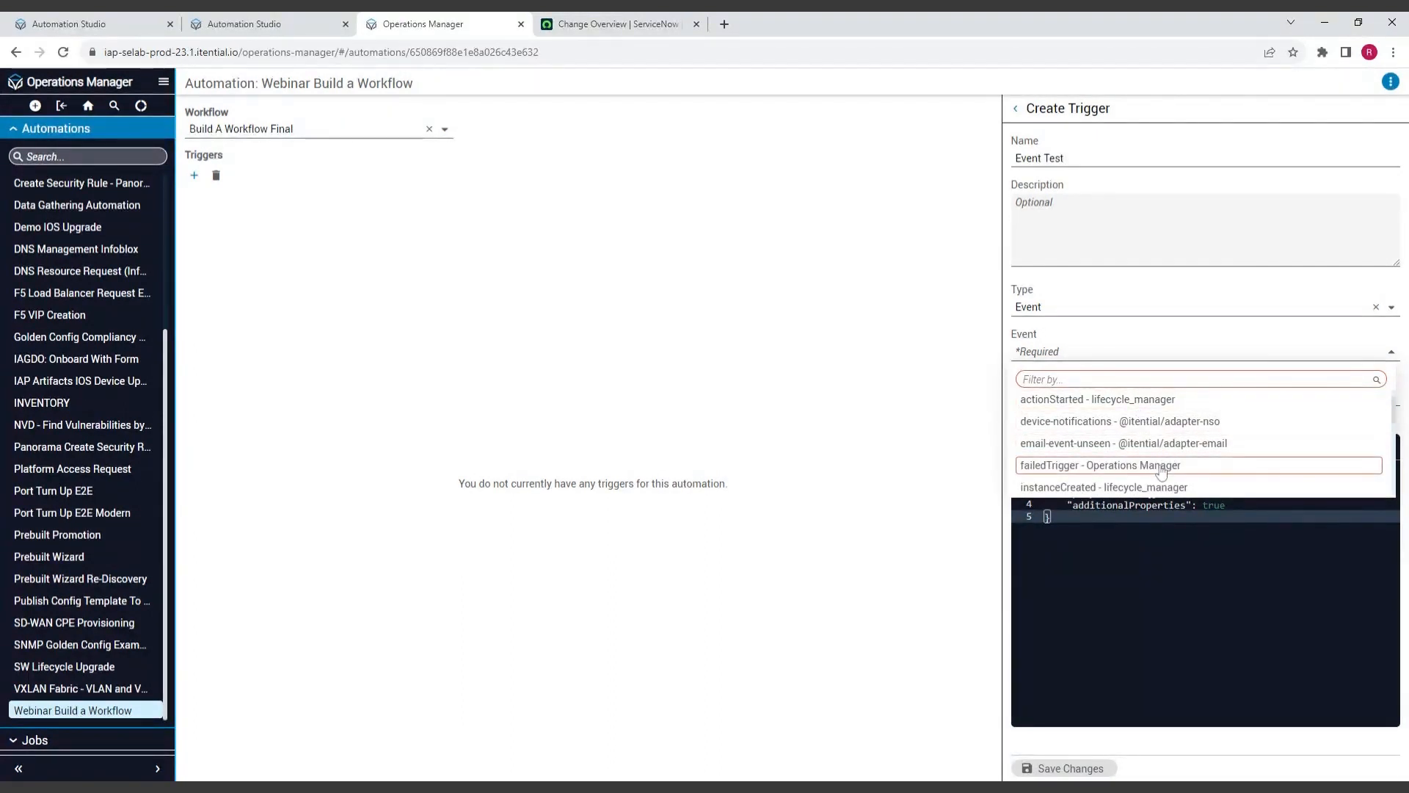
click(1169, 469)
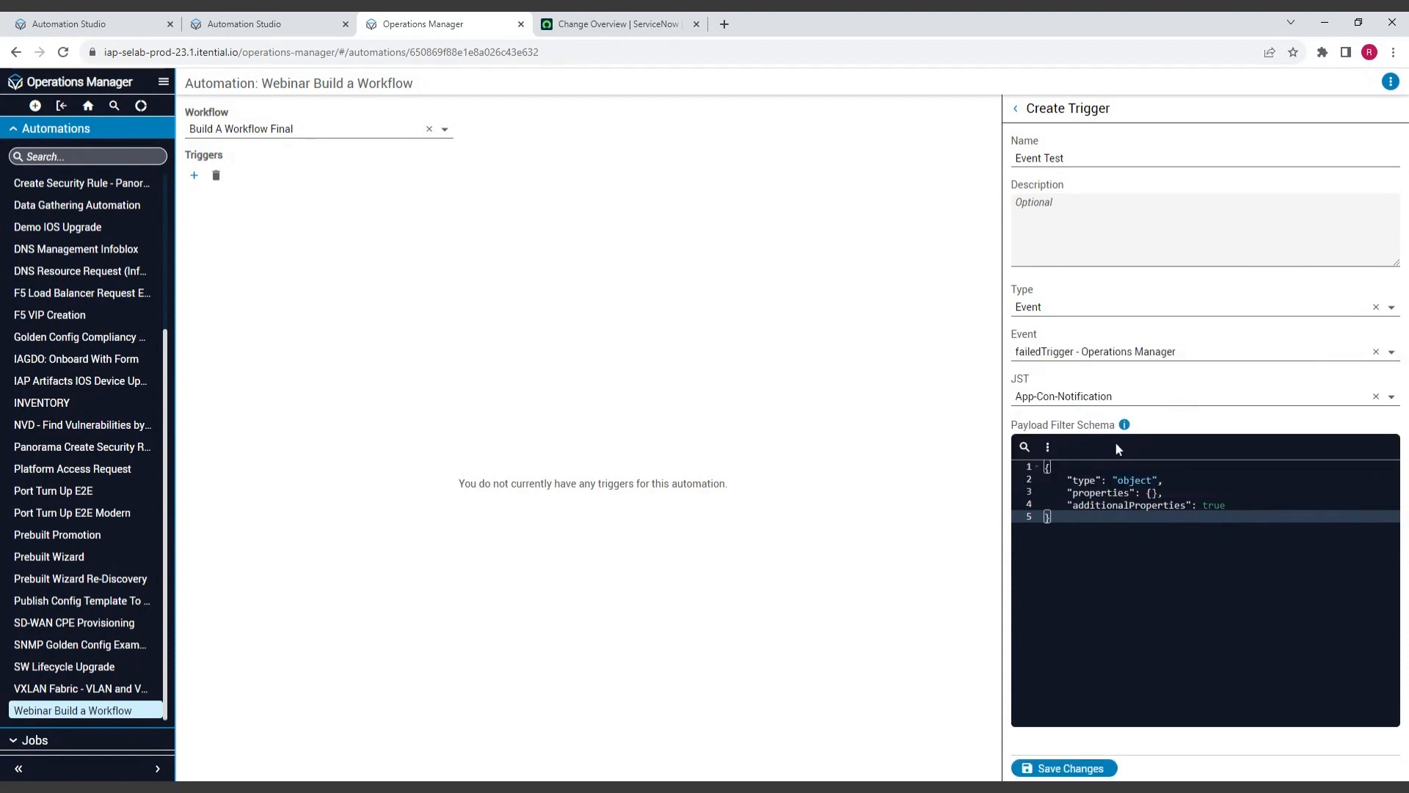
mouse_move(1124, 430)
click(1066, 770)
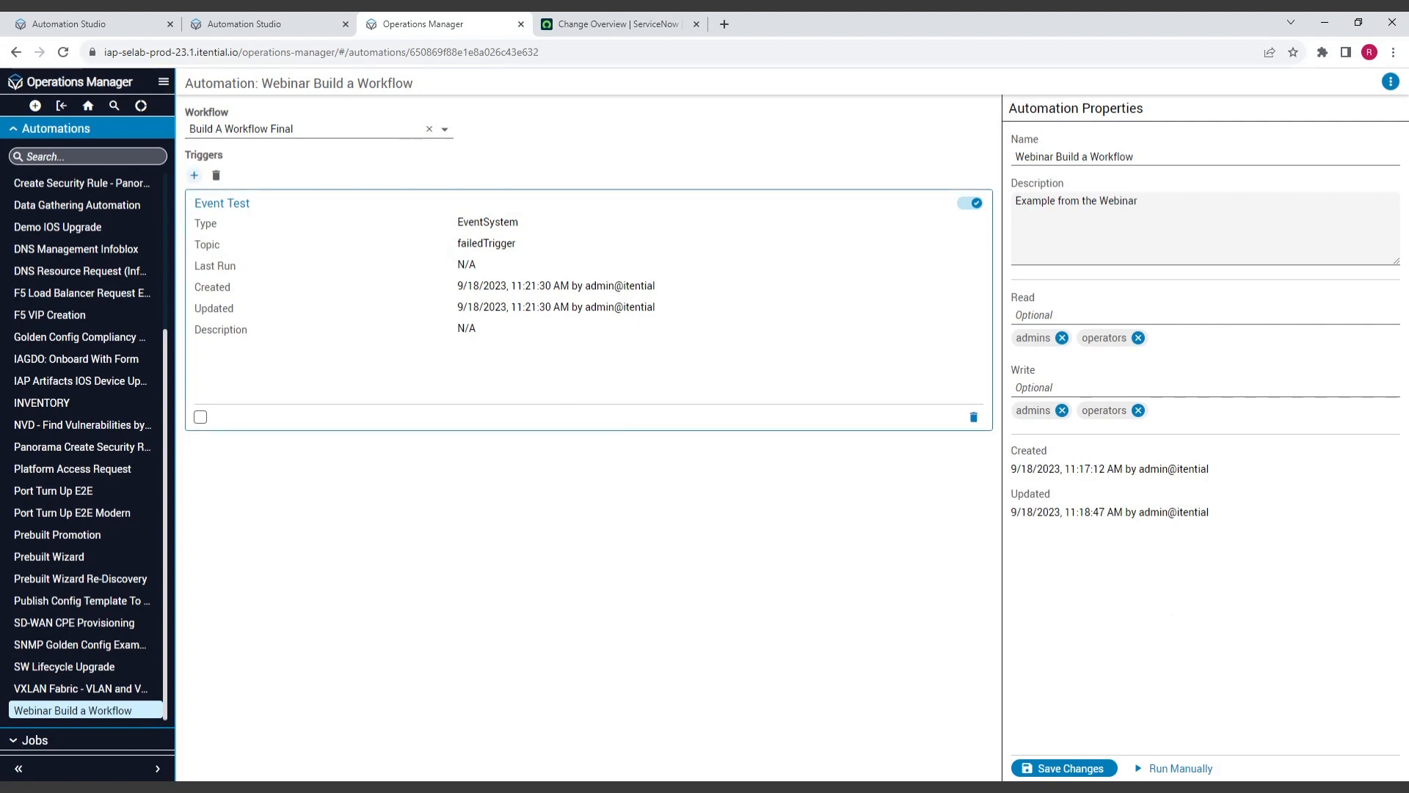
Step: Start a second trigger for the automation named "Schedule Test" with the type Schedule
click(196, 179)
click(1083, 155)
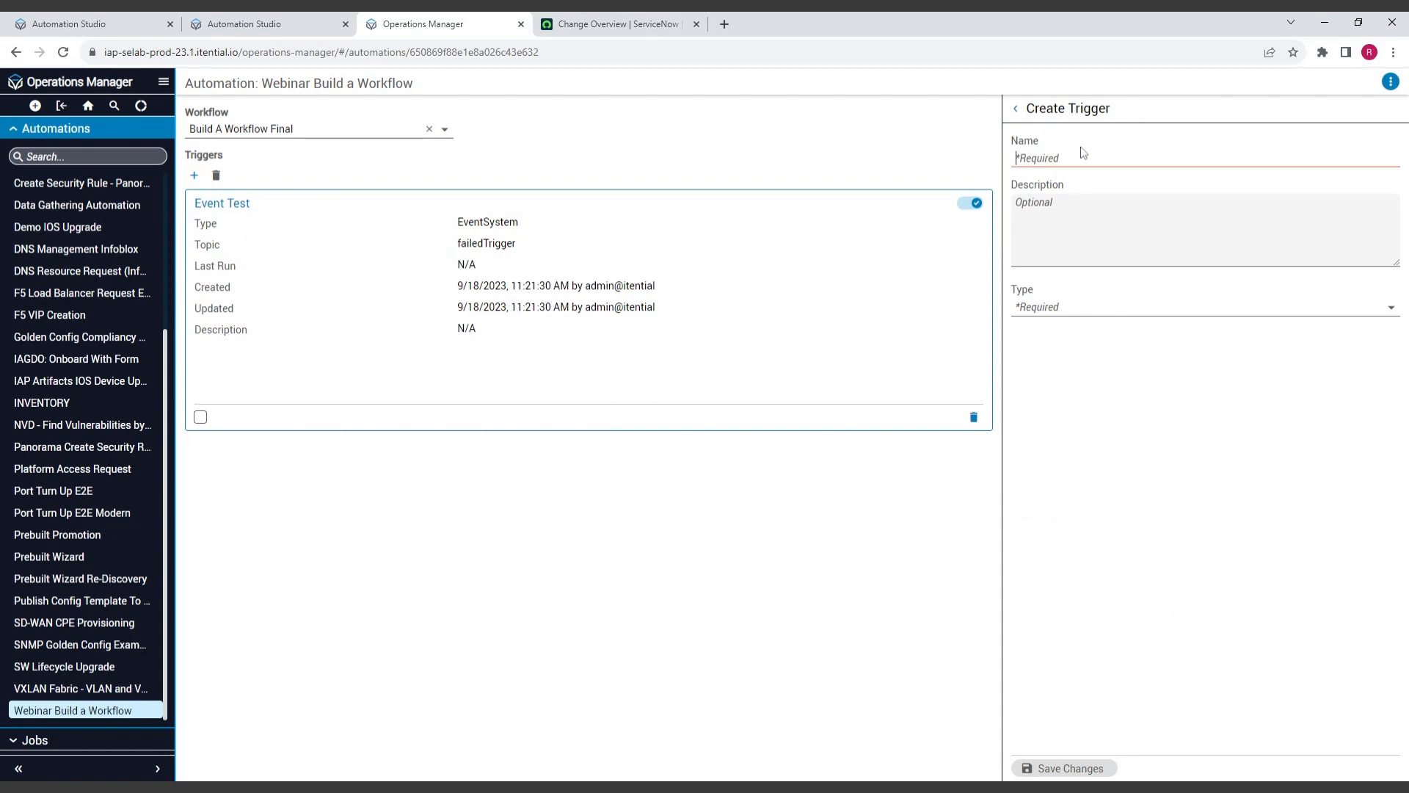
text(Schedule Test)
click(1062, 311)
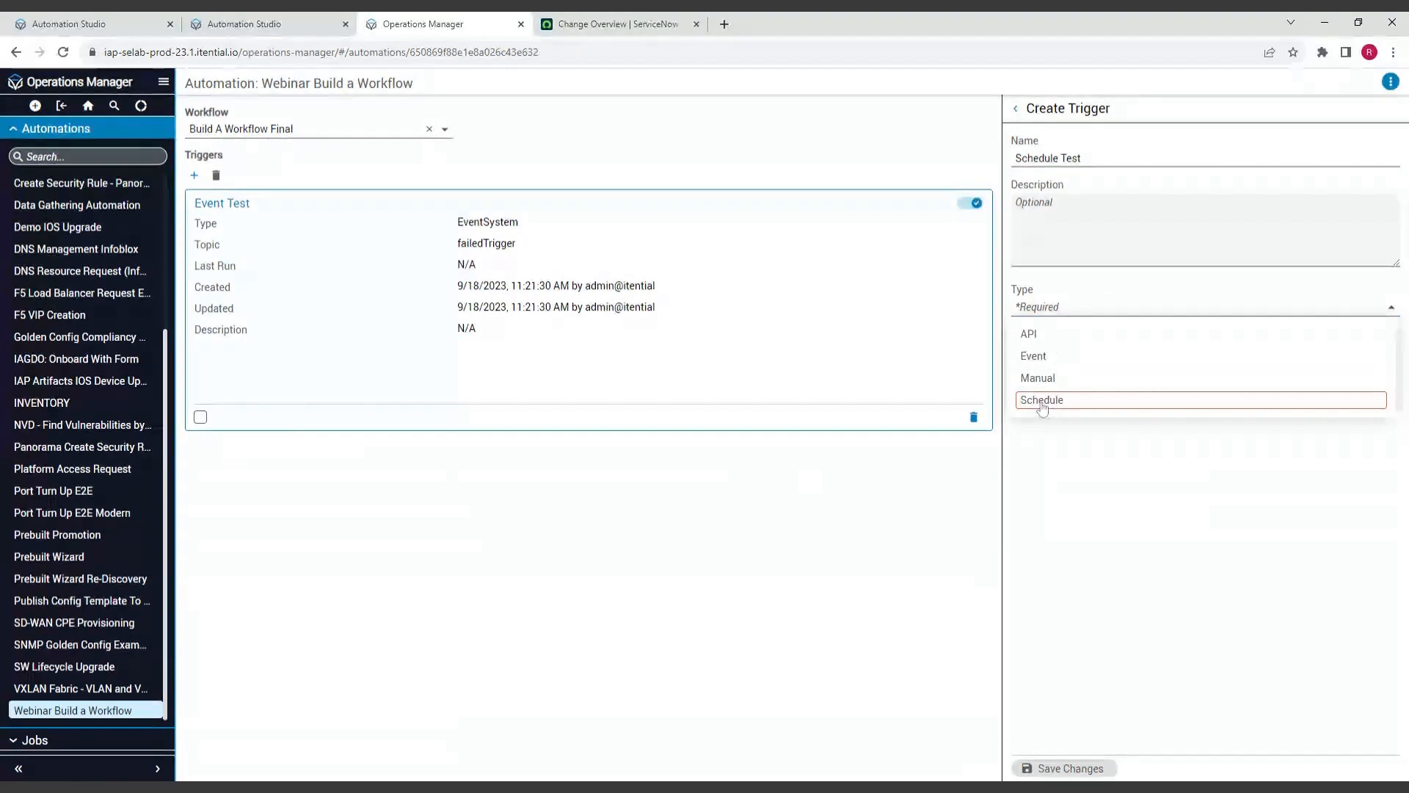
click(1042, 402)
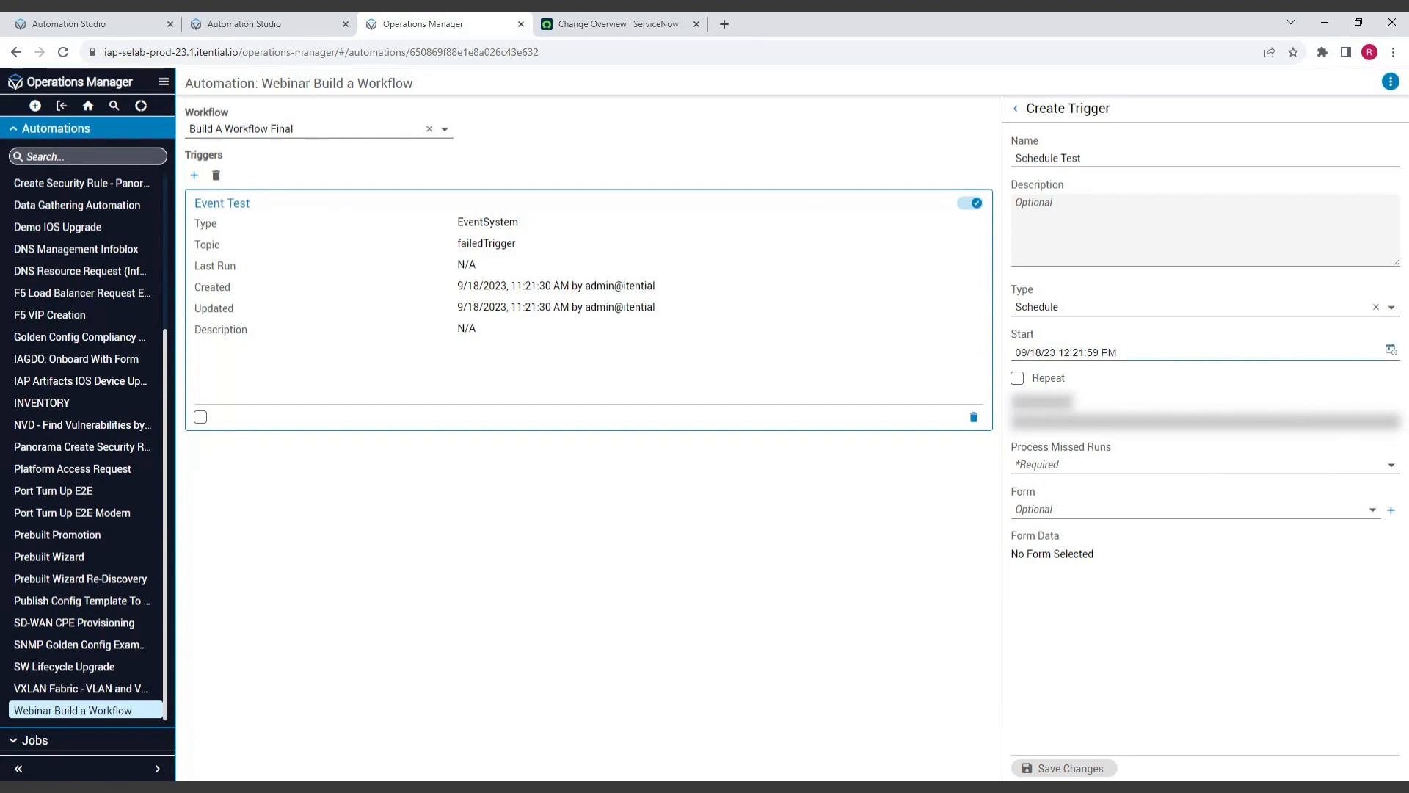
Step: Set the Schedule Test trigger's start date to 09/19/23
click(1391, 351)
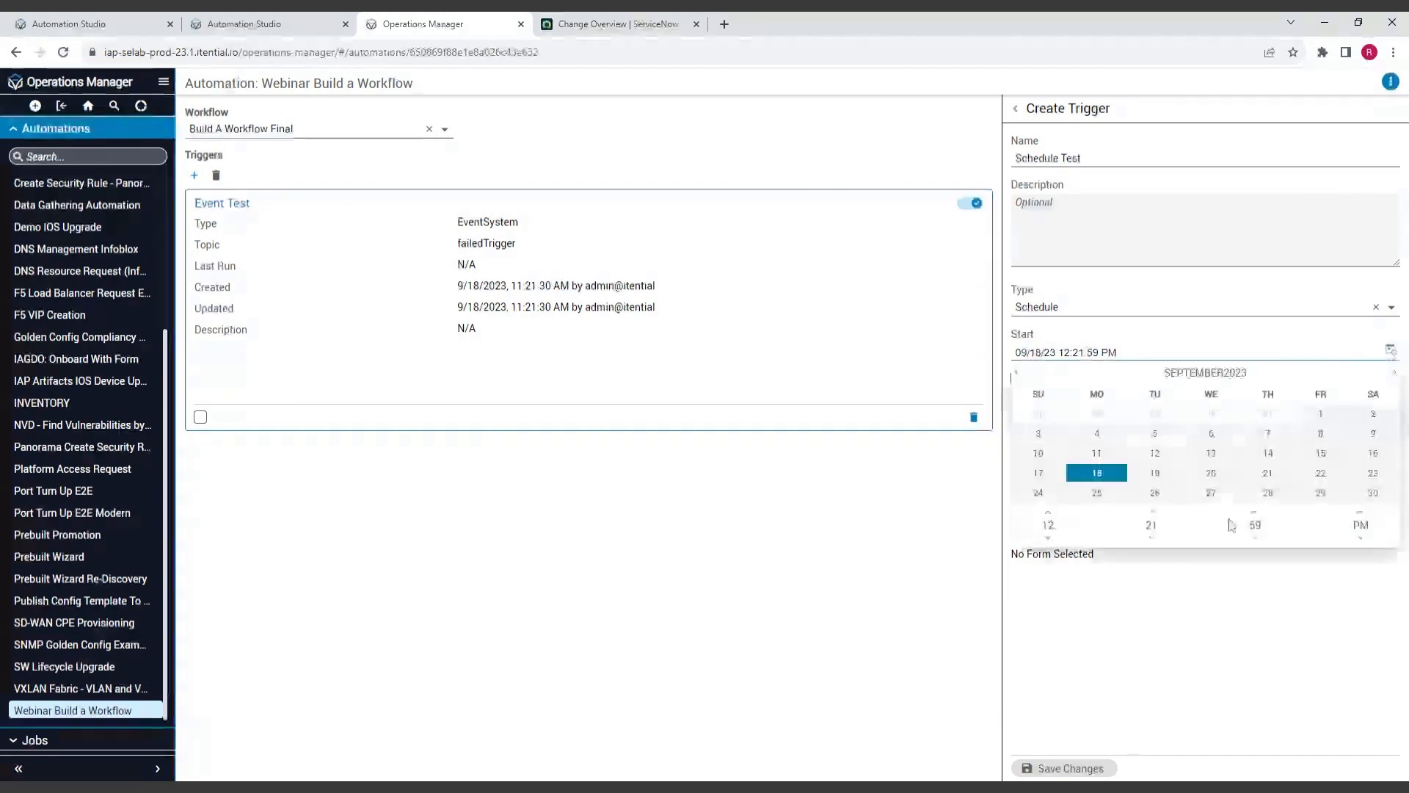
click(1154, 473)
click(1145, 585)
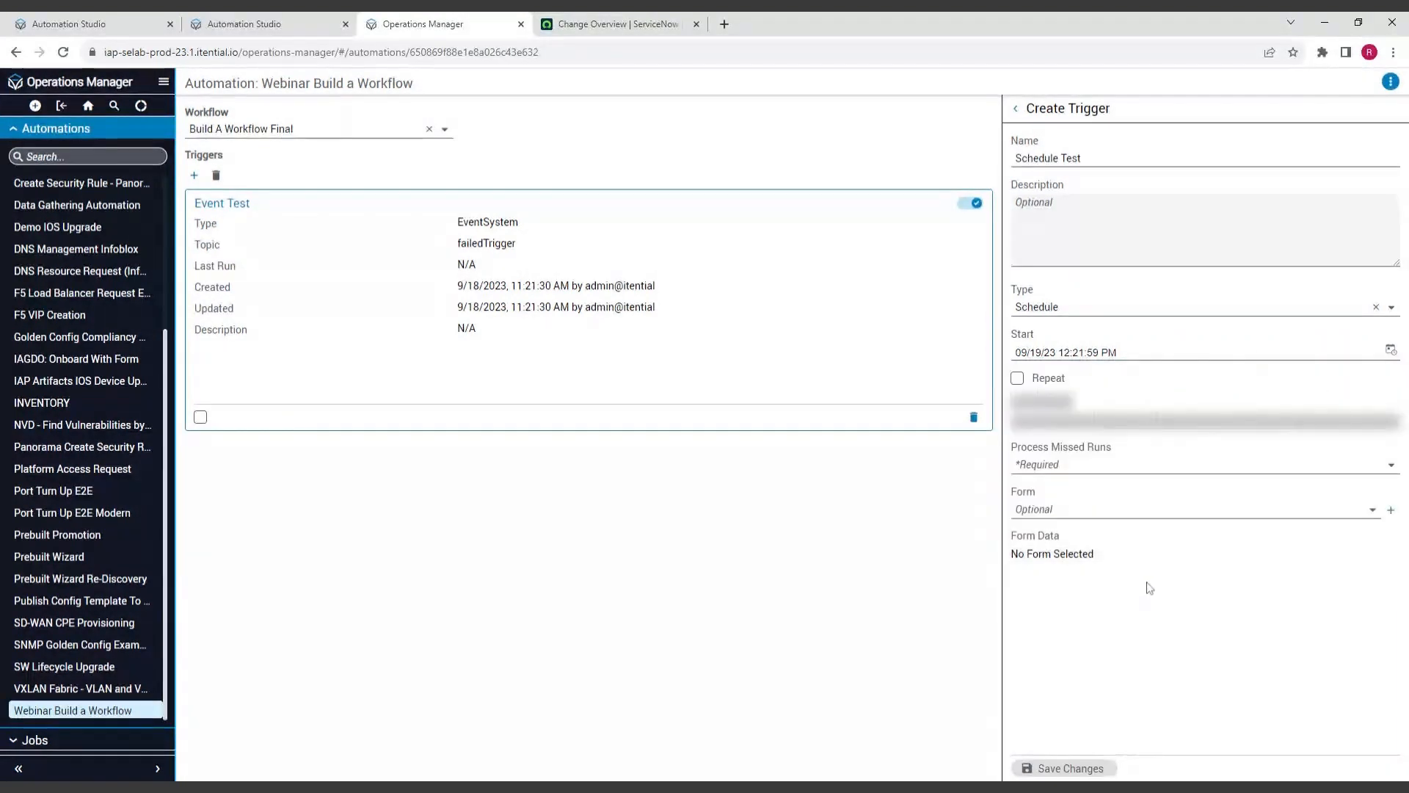
Step: Make the scheduled trigger repeat every 1 day and set the processing of missed runs to None
click(1017, 377)
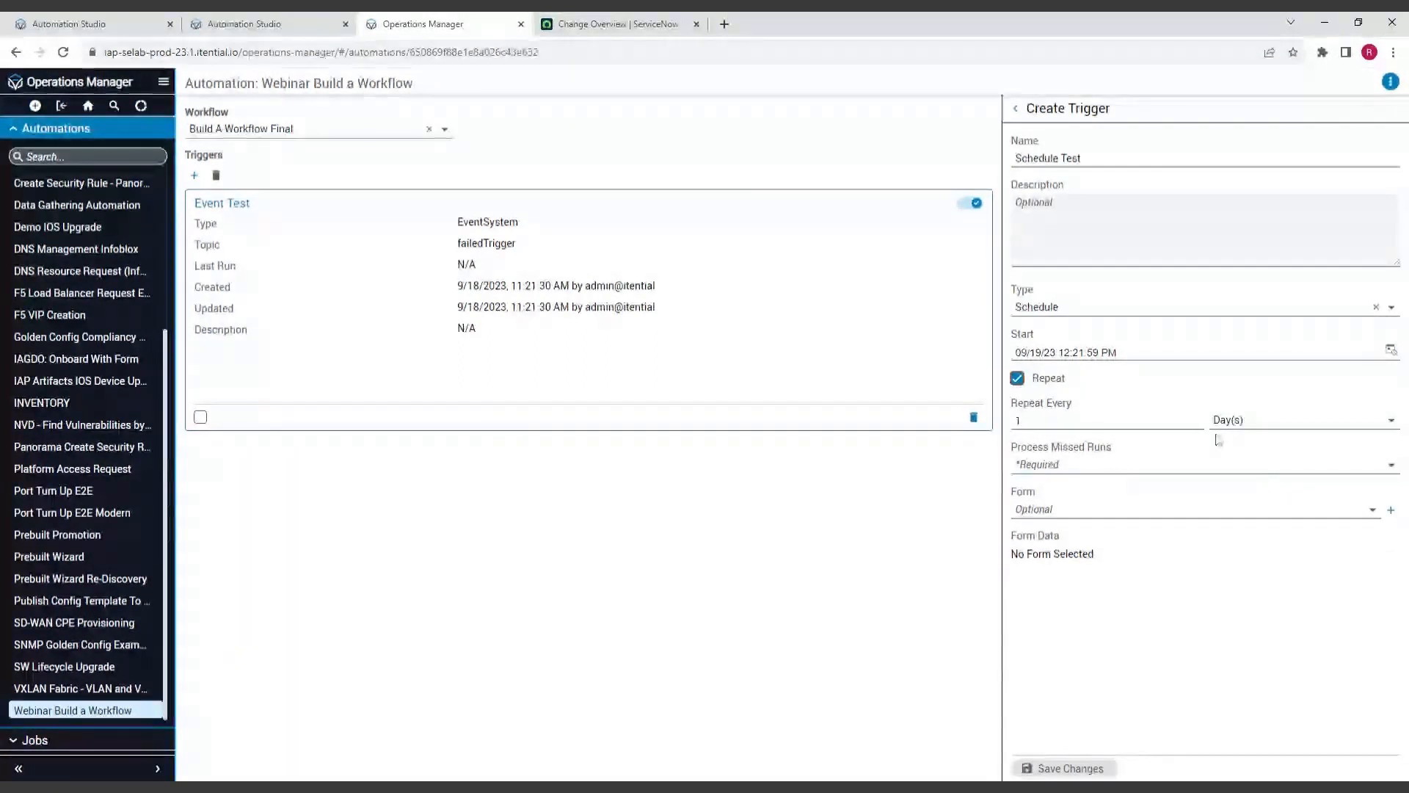
click(1391, 419)
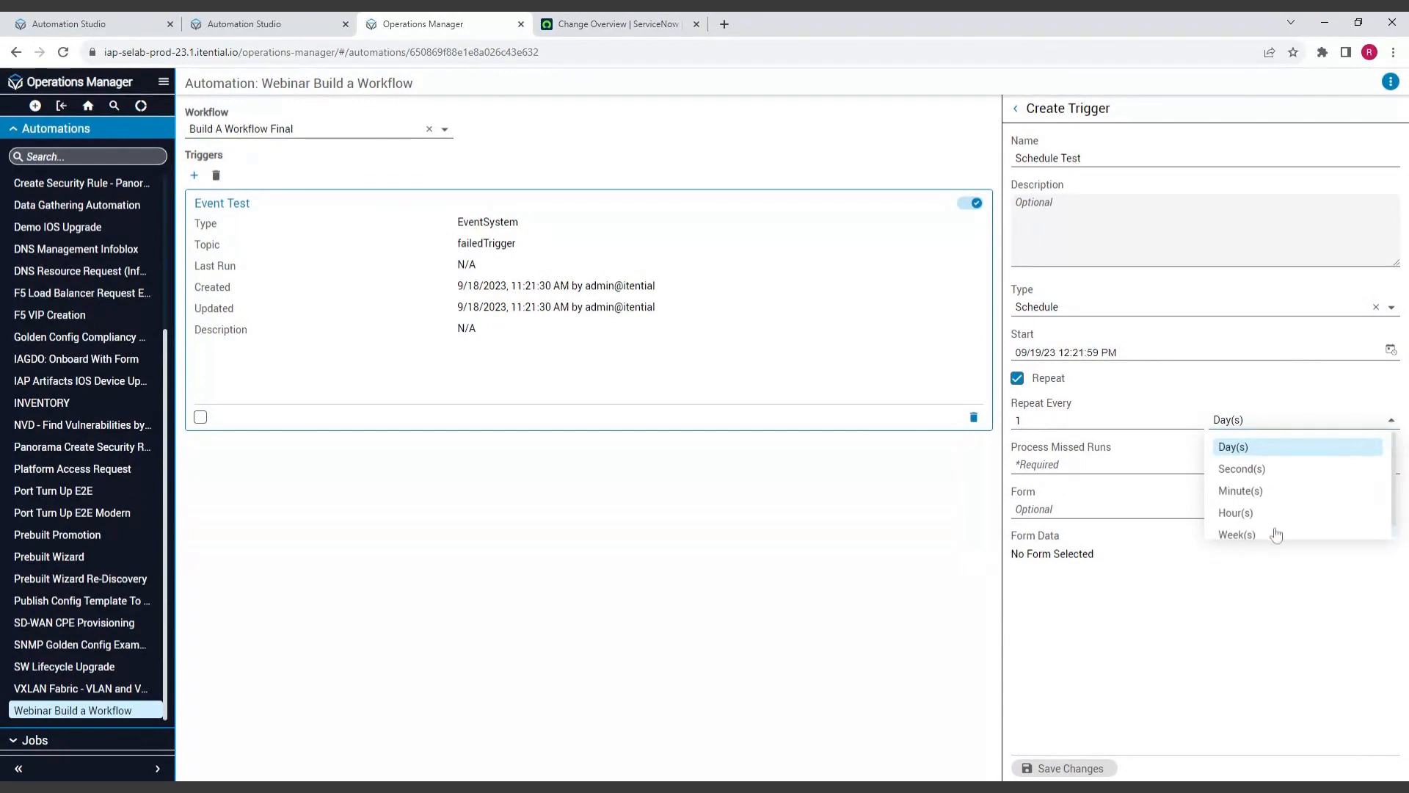
click(1260, 573)
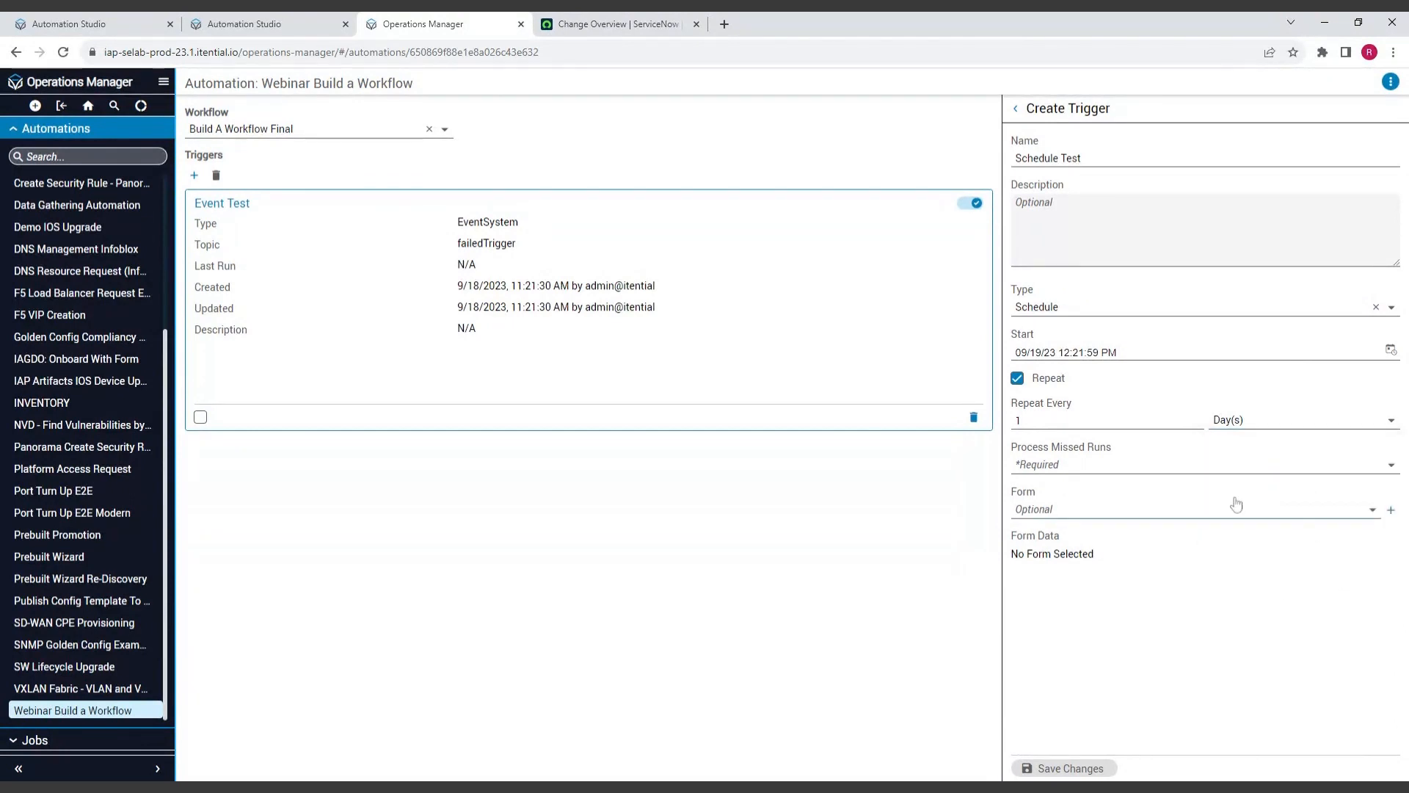
click(1112, 471)
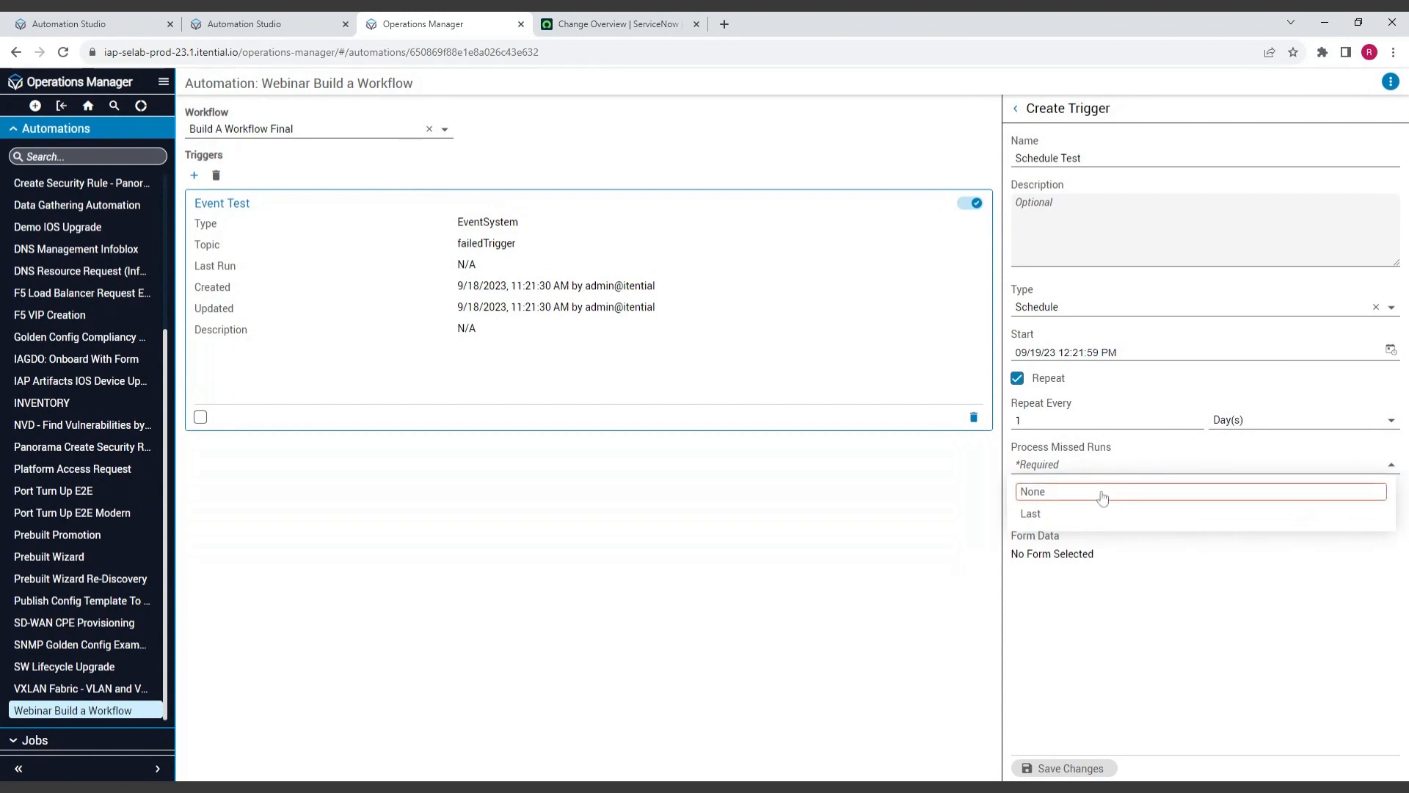
click(1098, 501)
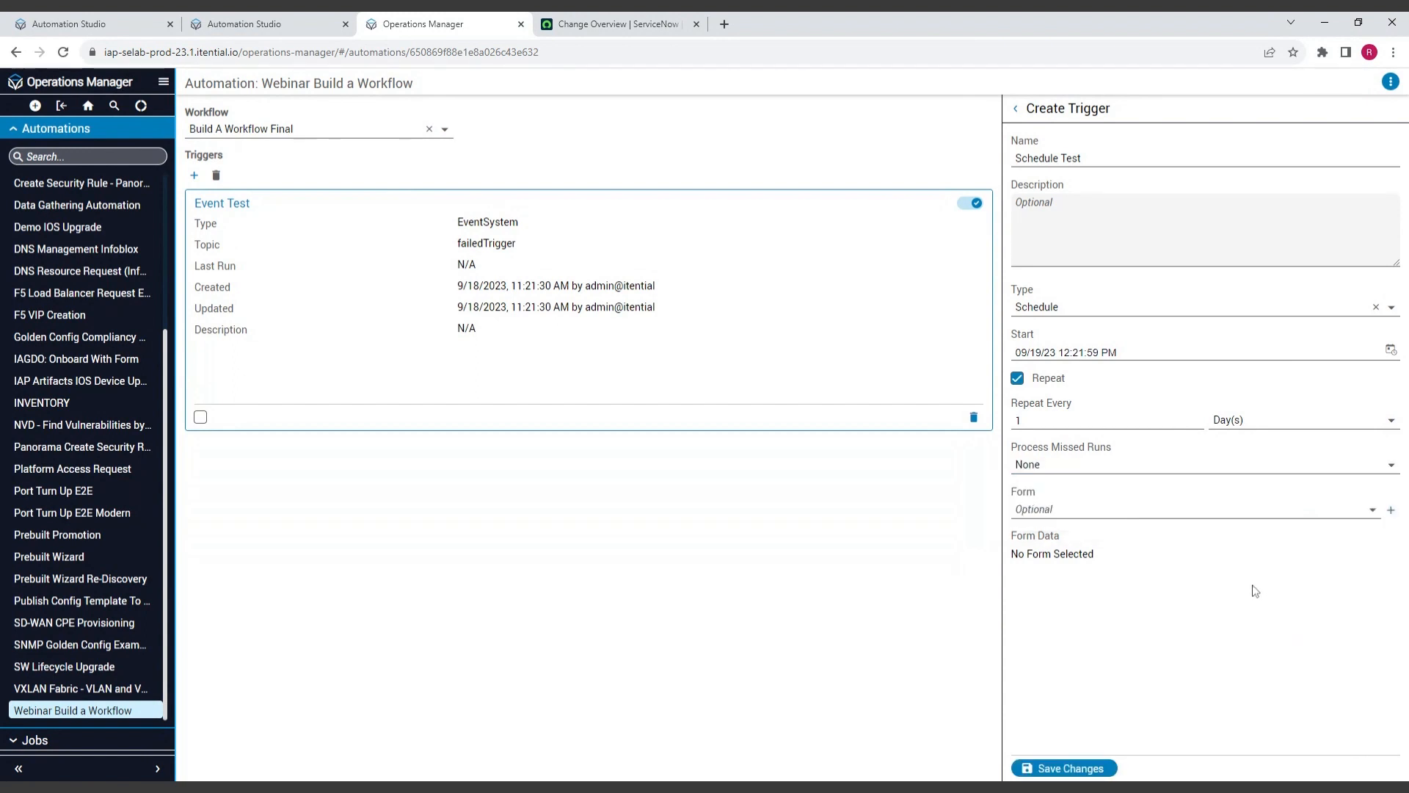
Step: Attach the Build a workflow 1 form to the Schedule Test trigger and save the trigger
click(1058, 518)
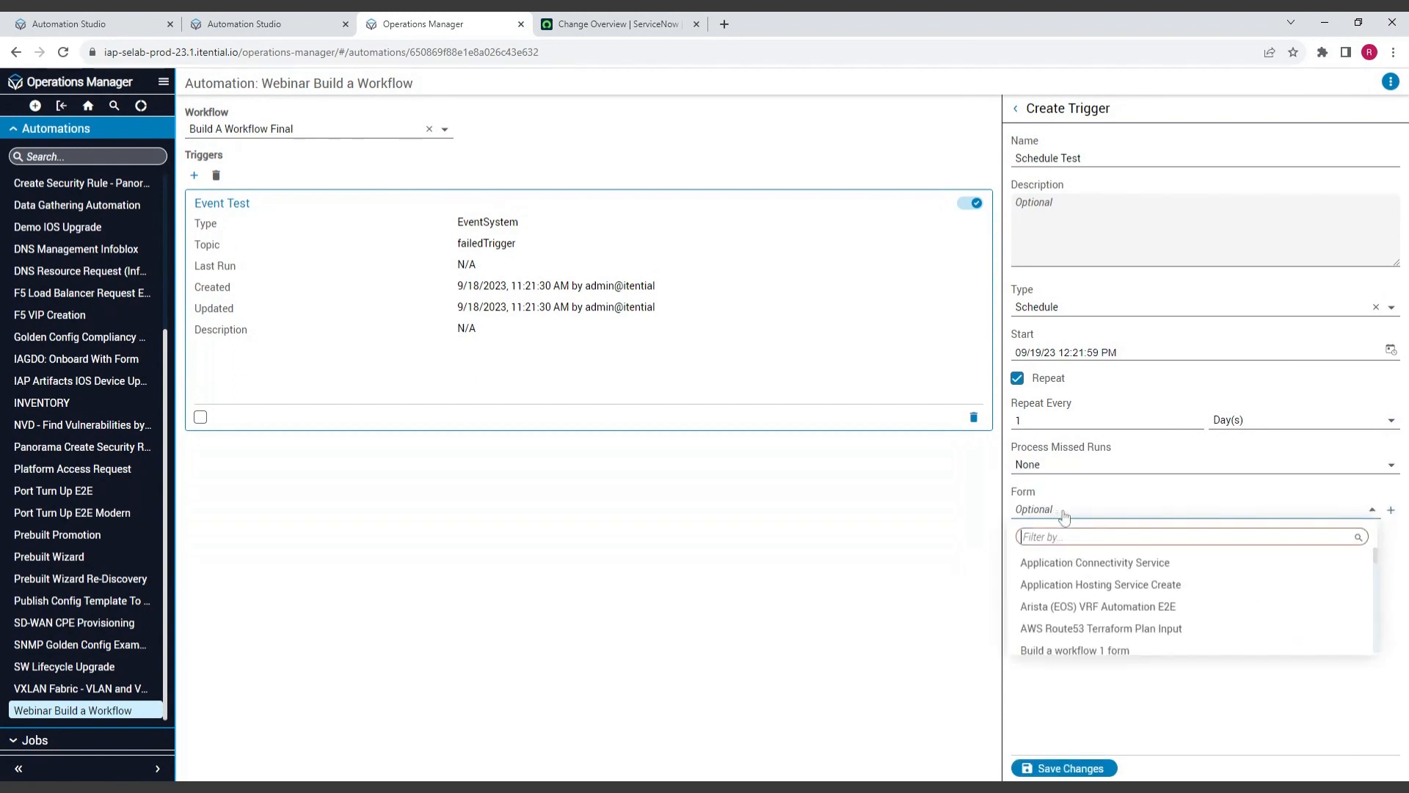
click(1060, 519)
click(1081, 518)
click(1276, 716)
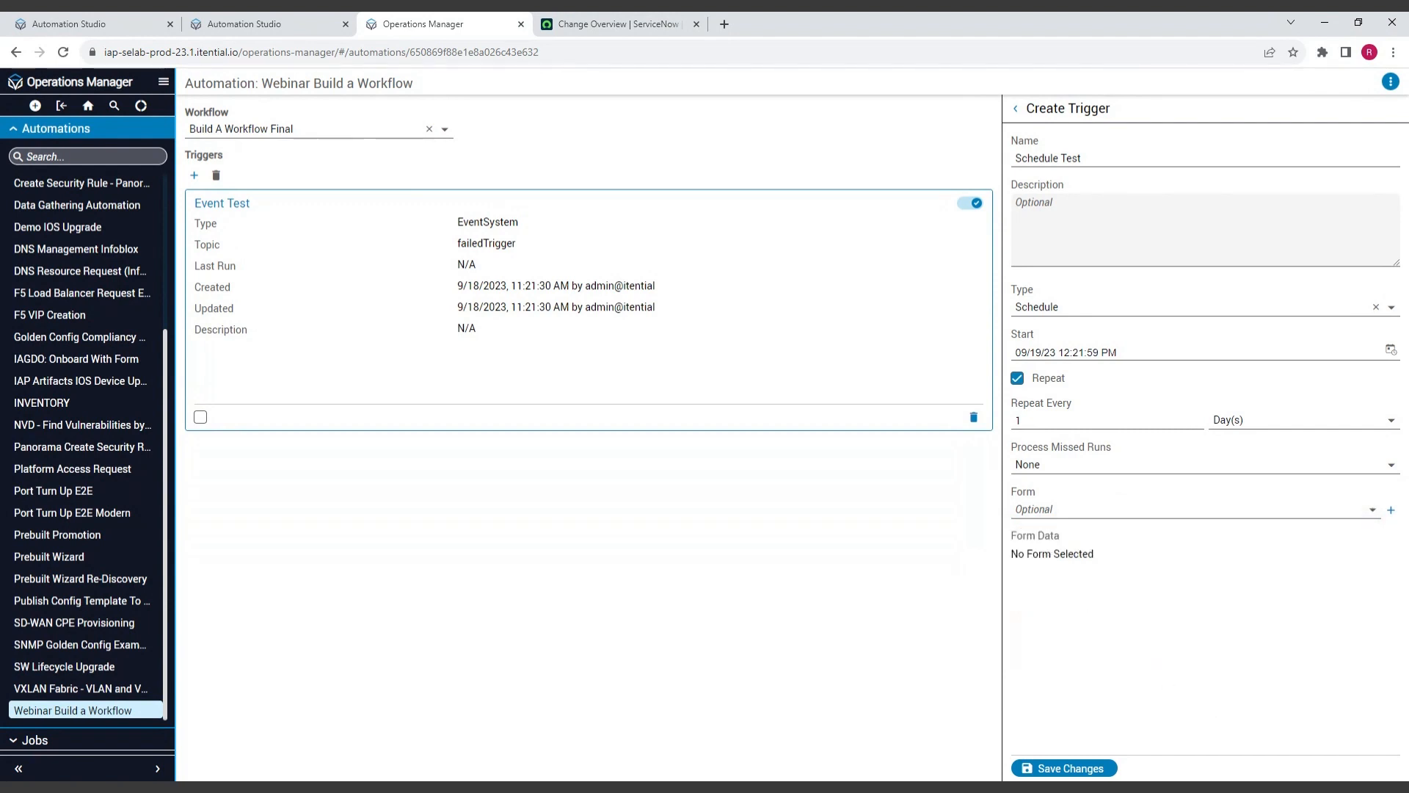
click(1036, 510)
click(1073, 651)
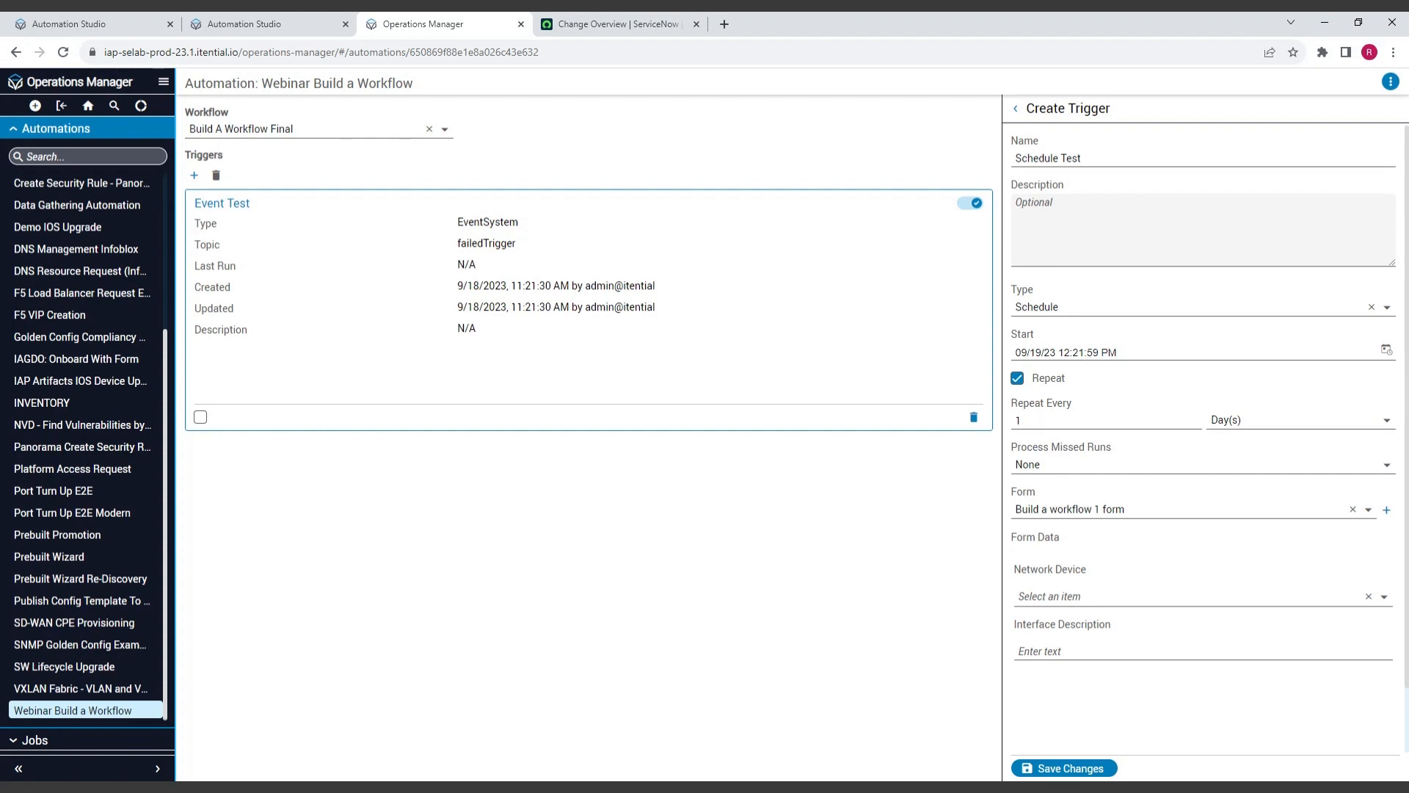
click(1074, 769)
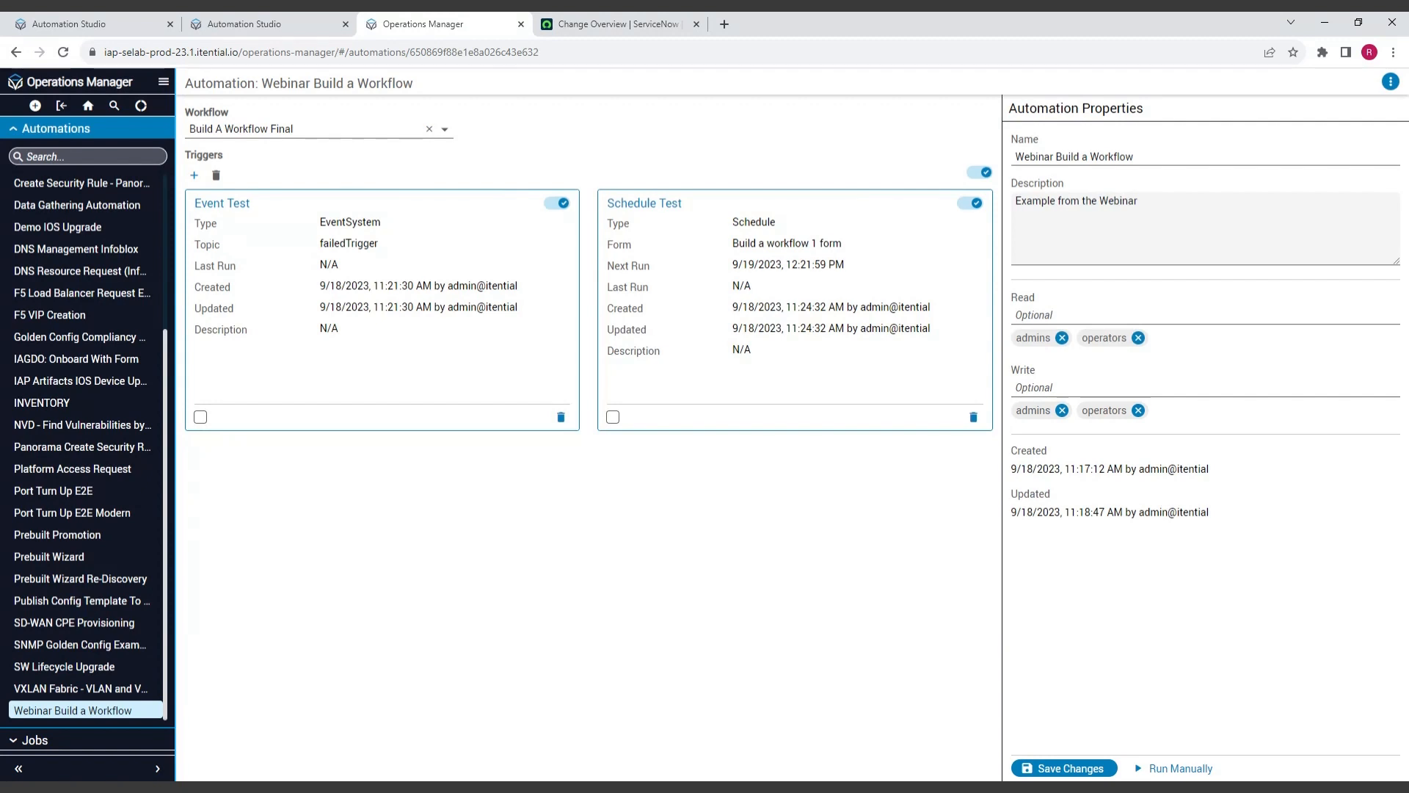
Step: Start a third trigger named "Manual Test" of type Manual and attach the Build a workflow 1 form to it
click(194, 176)
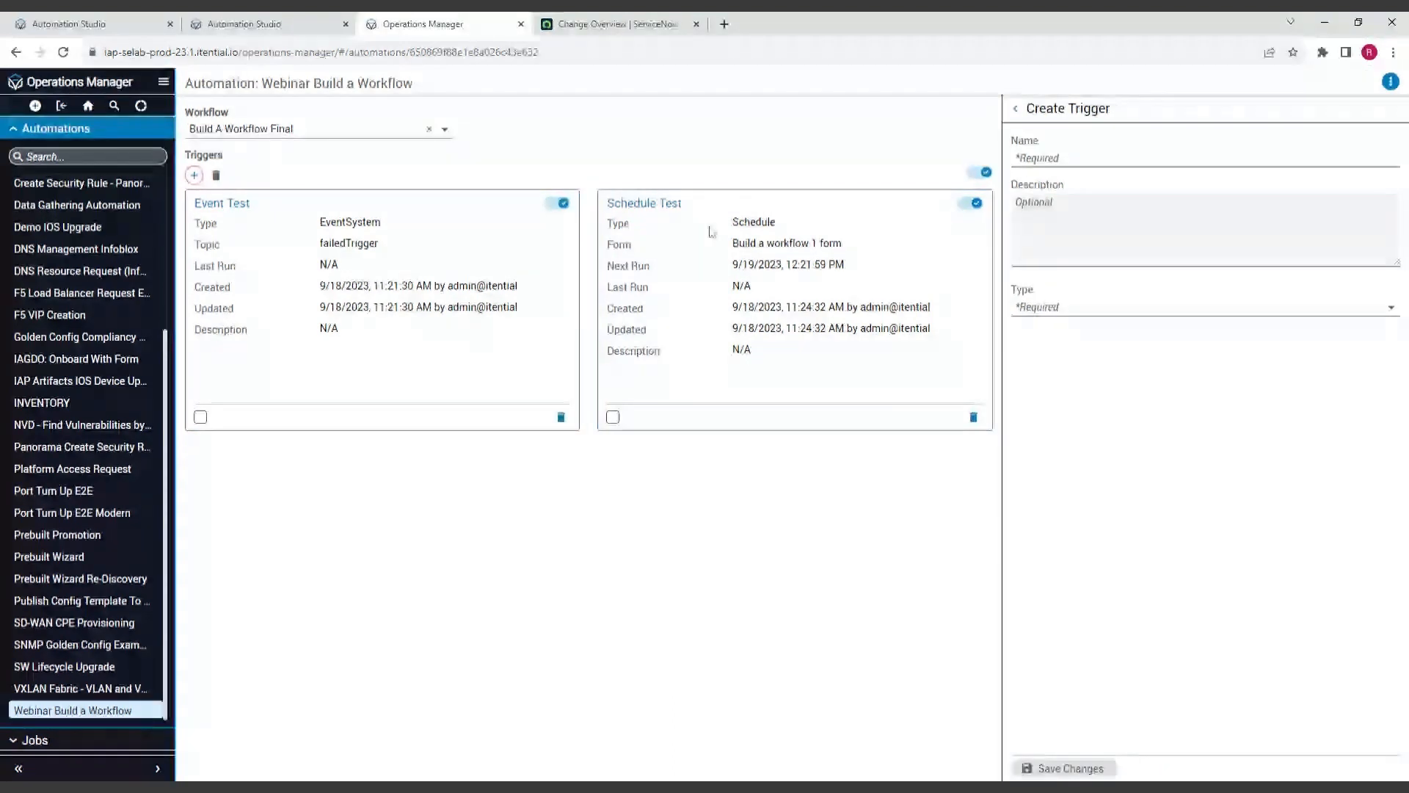
click(1036, 150)
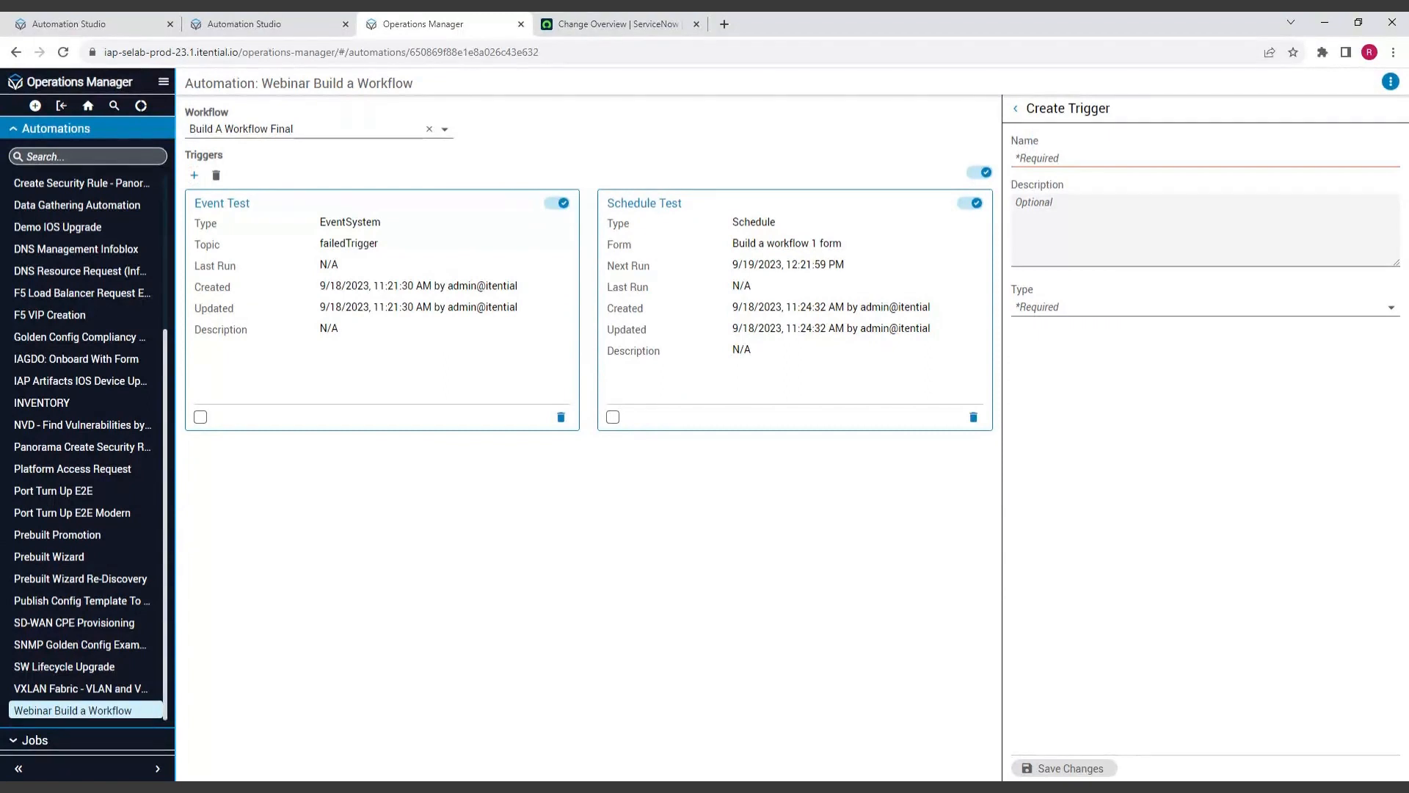
text(Manual Test)
click(1073, 309)
click(1054, 379)
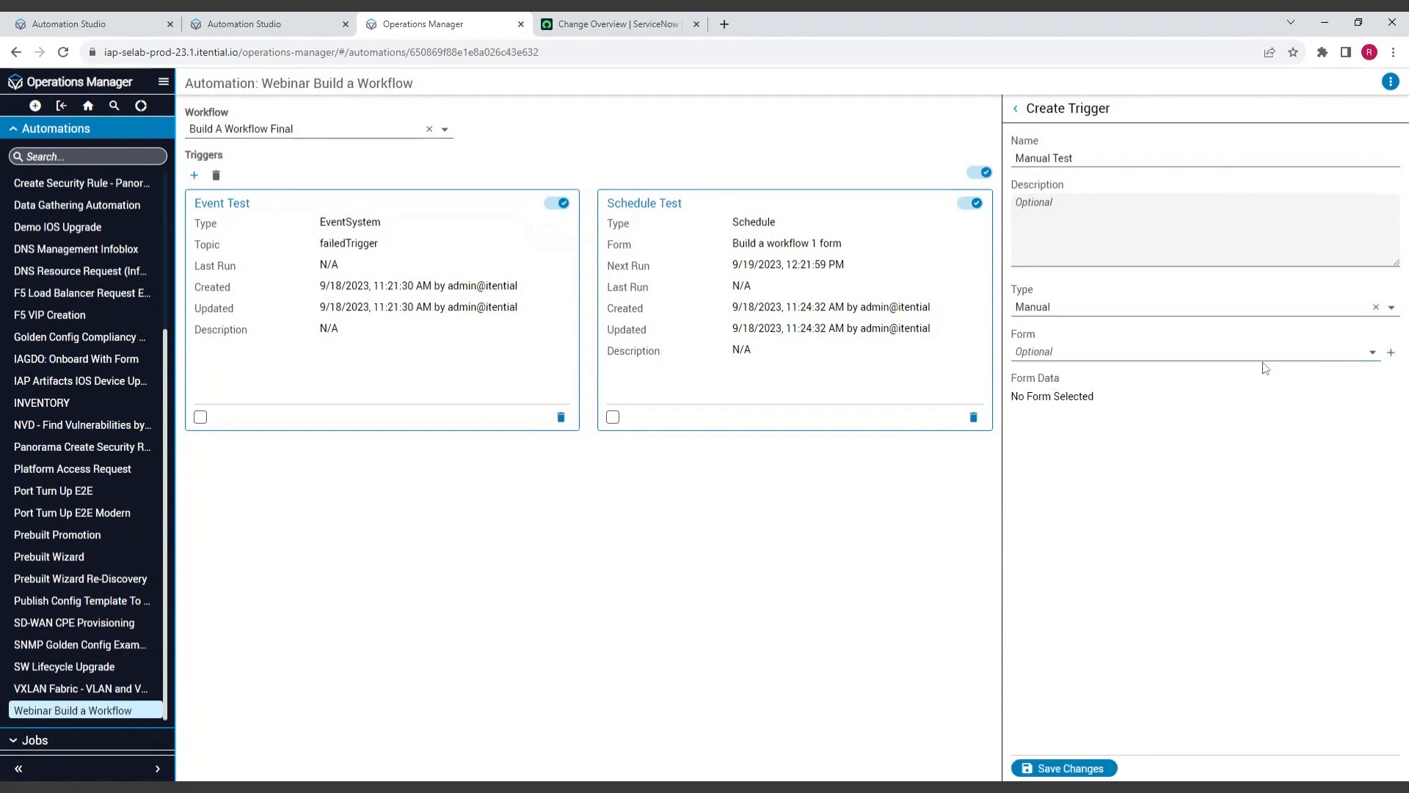
click(1052, 356)
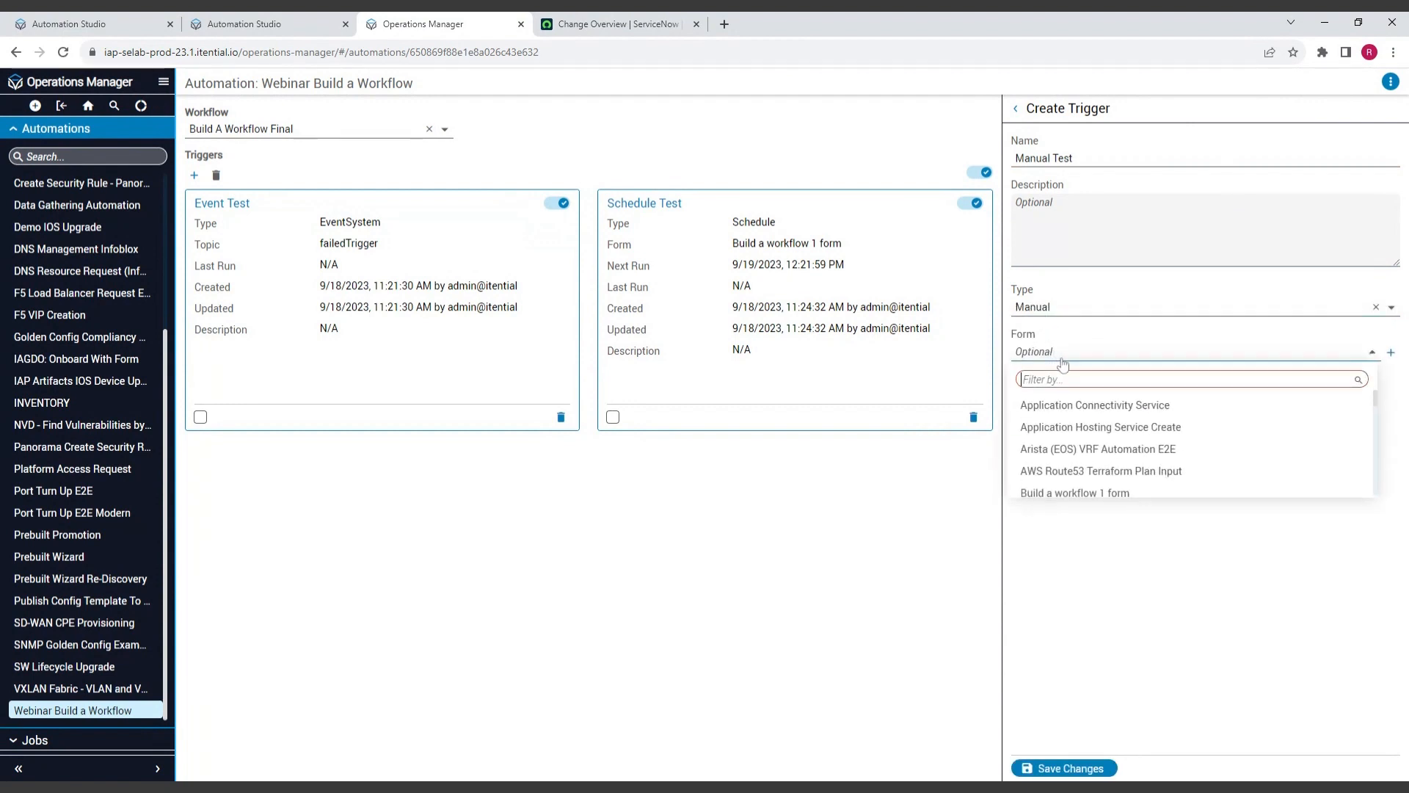
click(1110, 496)
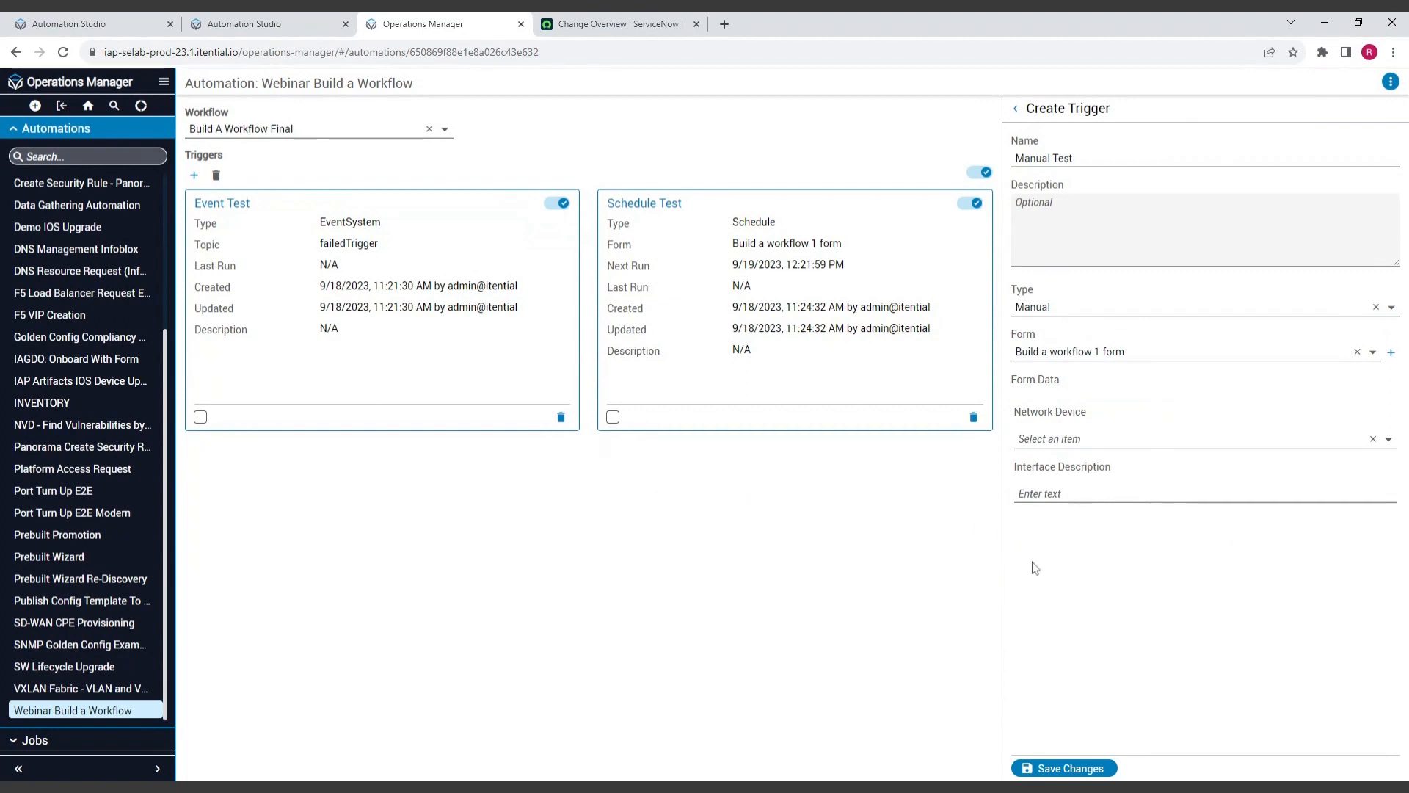
Step: Preset the Manual Test trigger's form with network device IOS-CSR-AWS-1 and interface description TestDescription, and save the trigger
click(1064, 768)
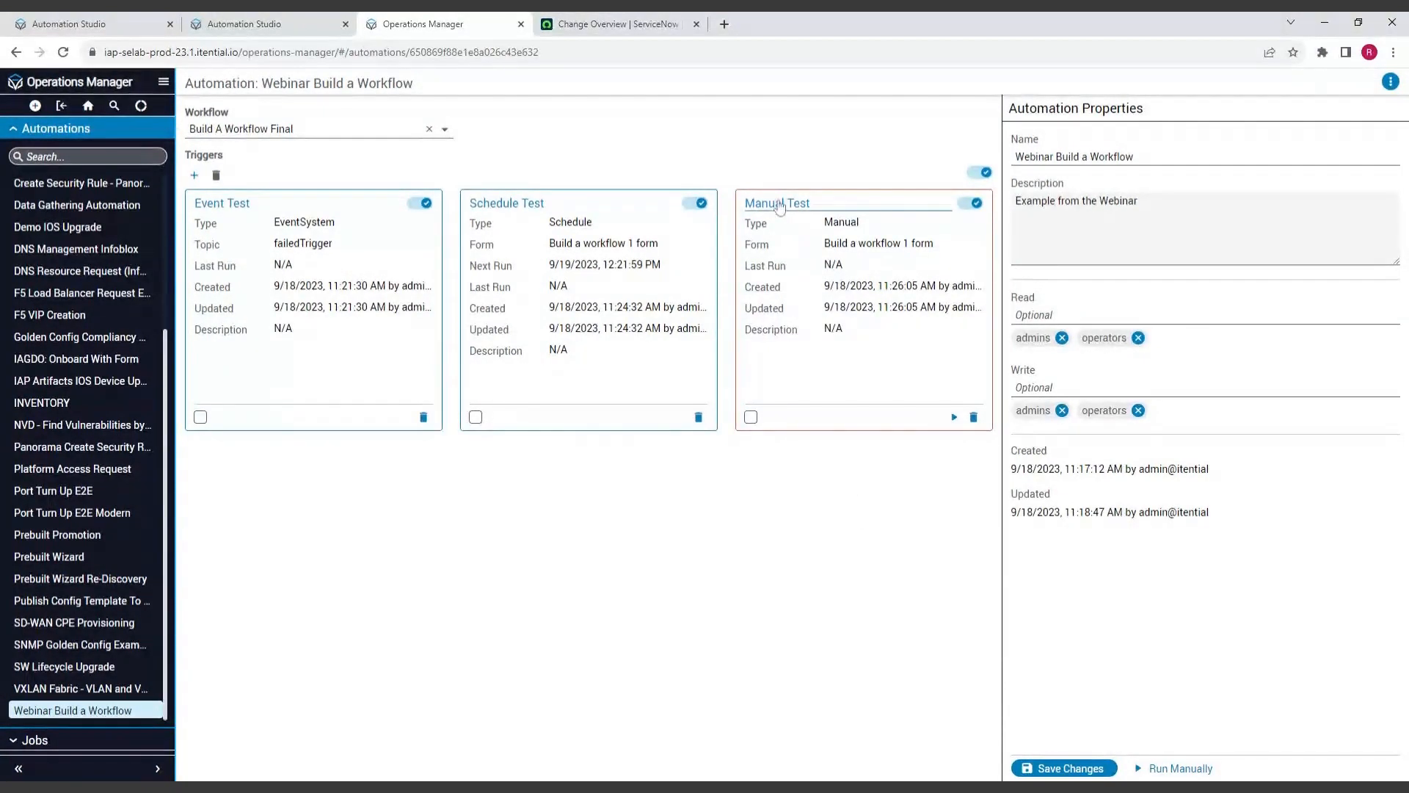
click(780, 205)
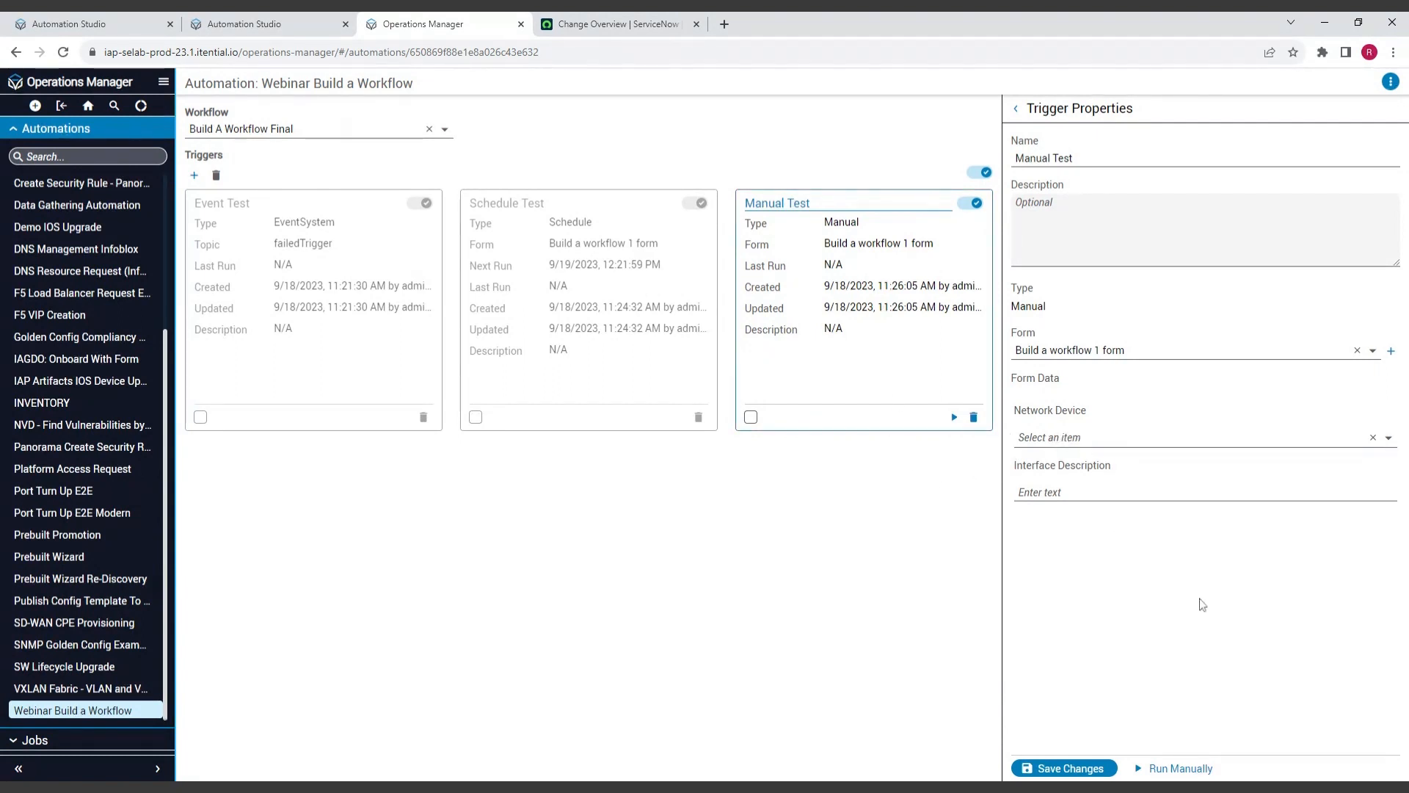
click(1070, 440)
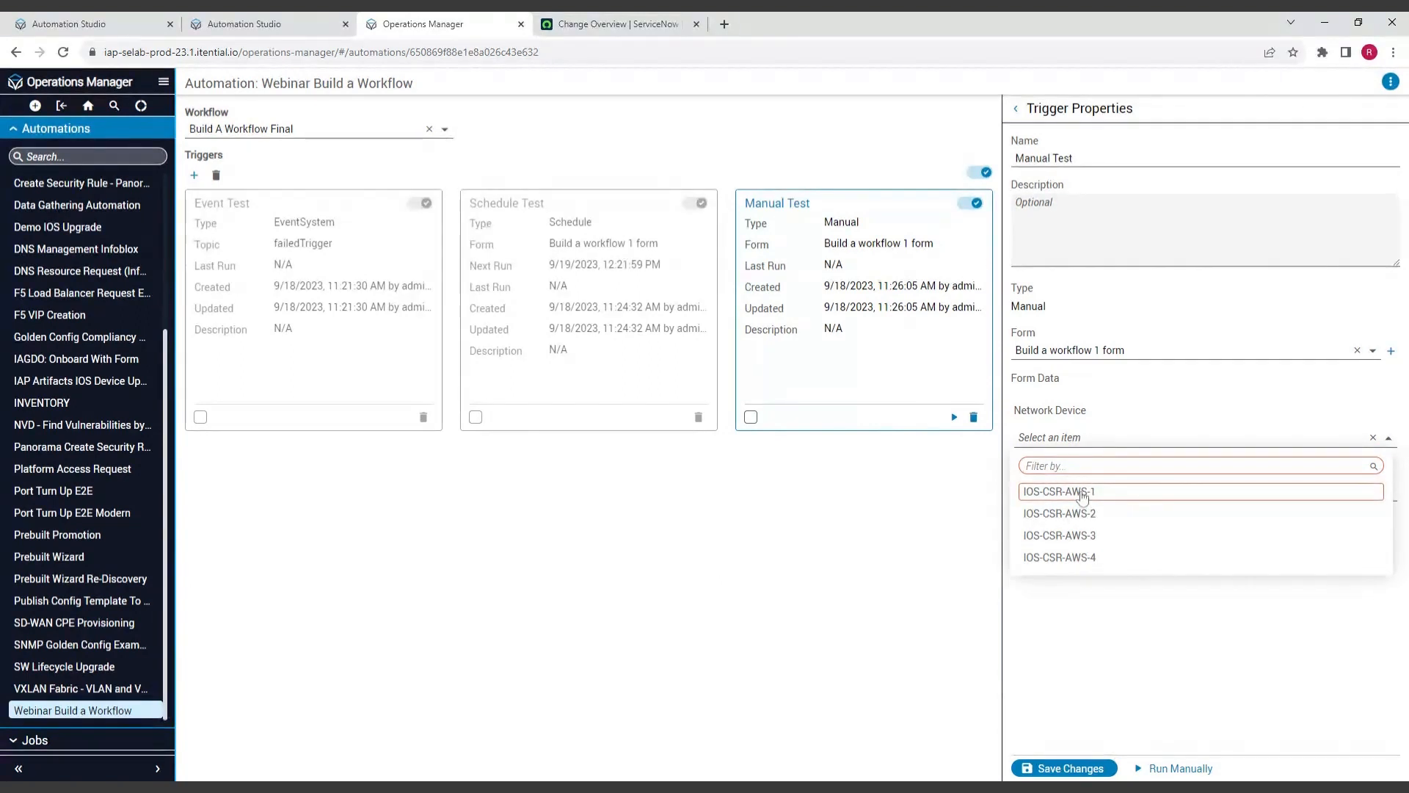
click(1082, 497)
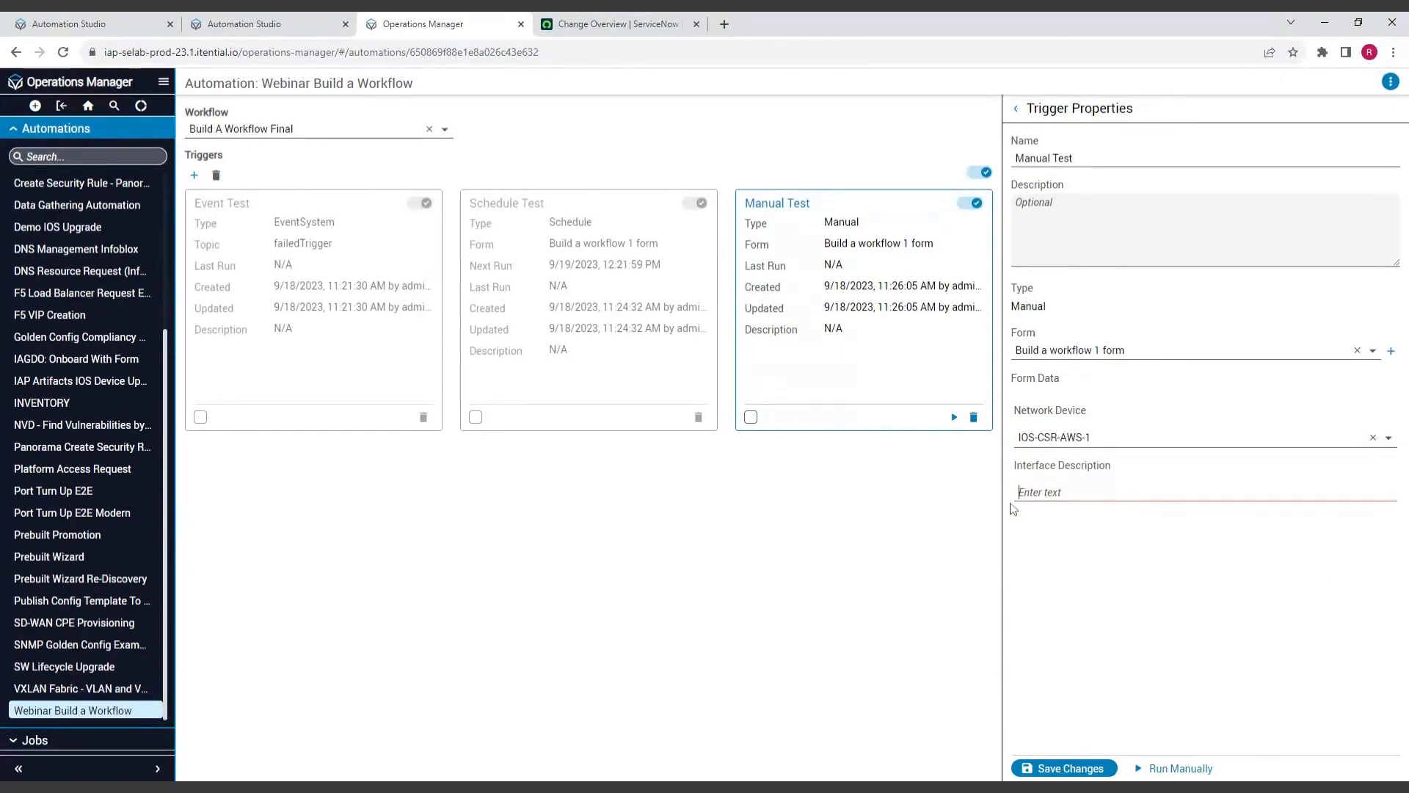
text(TestDescription)
click(1068, 770)
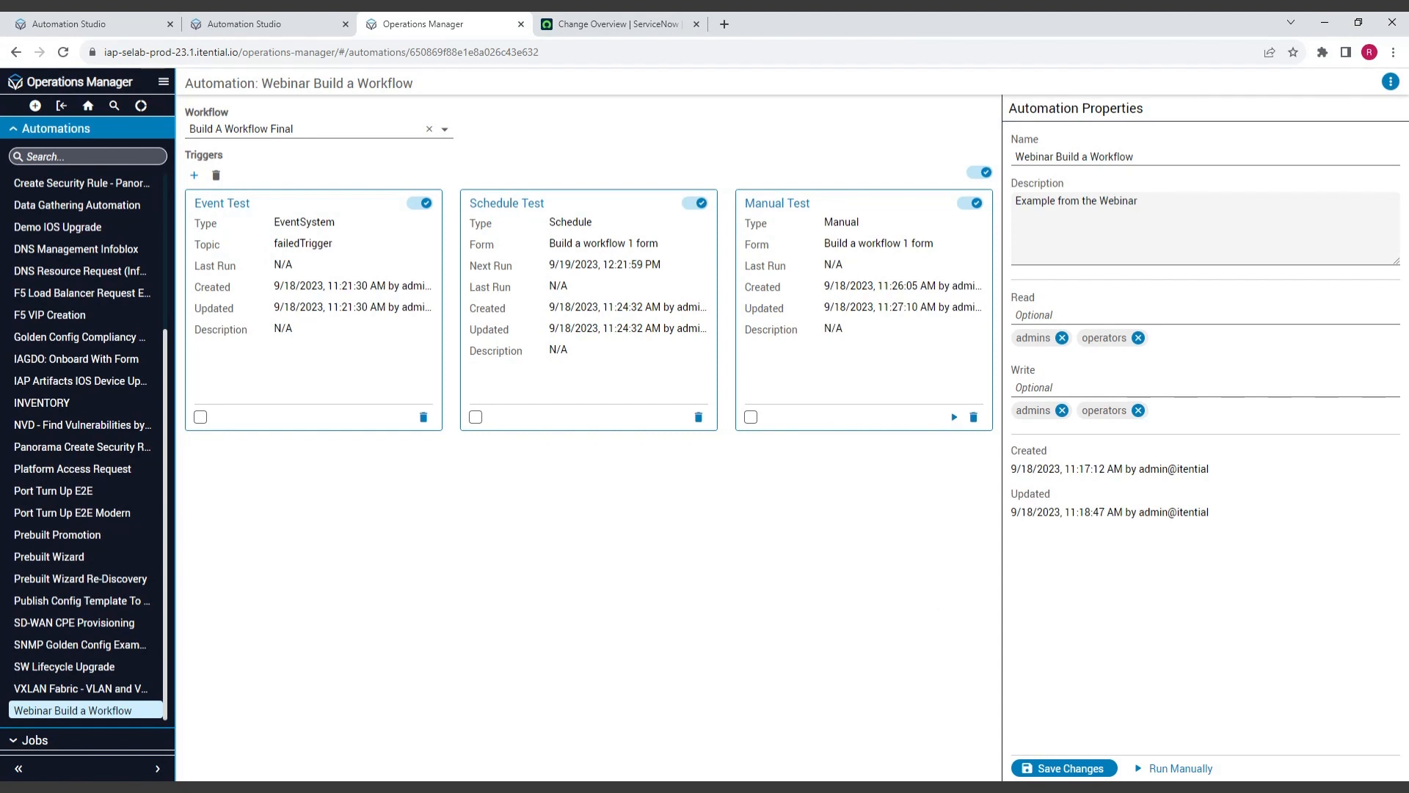
Step: Start a fourth trigger named "API Test" of type API and choose App-Con-Notification as its JST
click(194, 175)
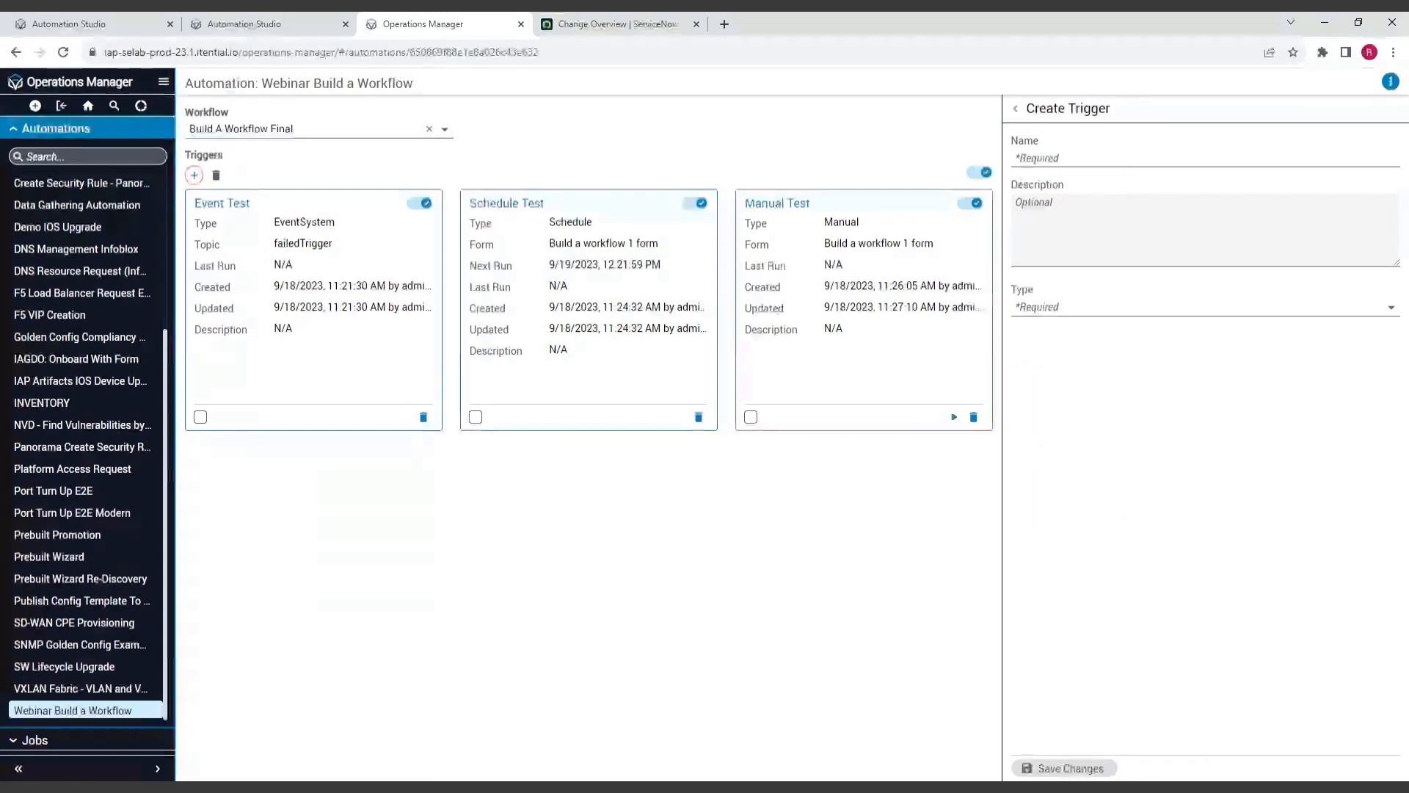
text(API Test)
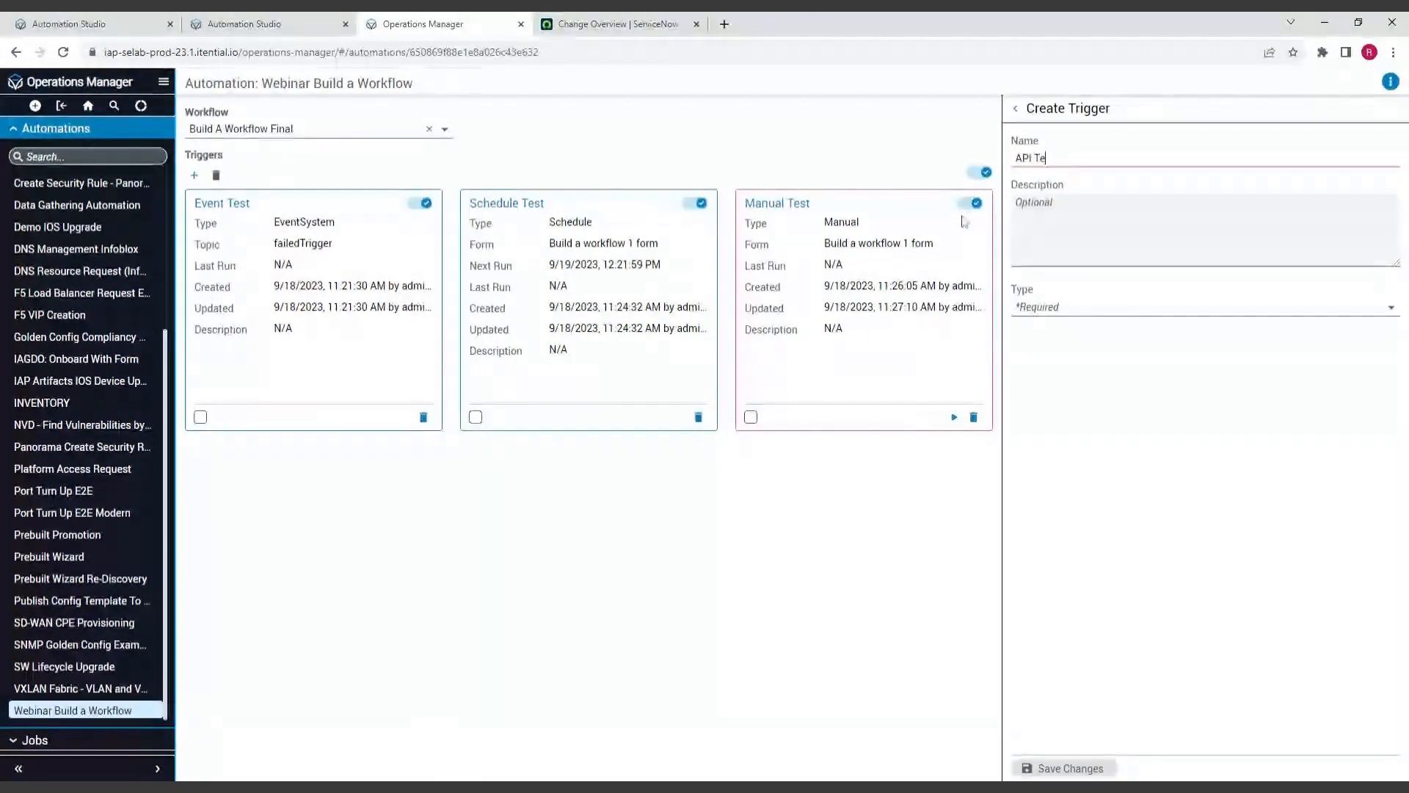
click(1068, 308)
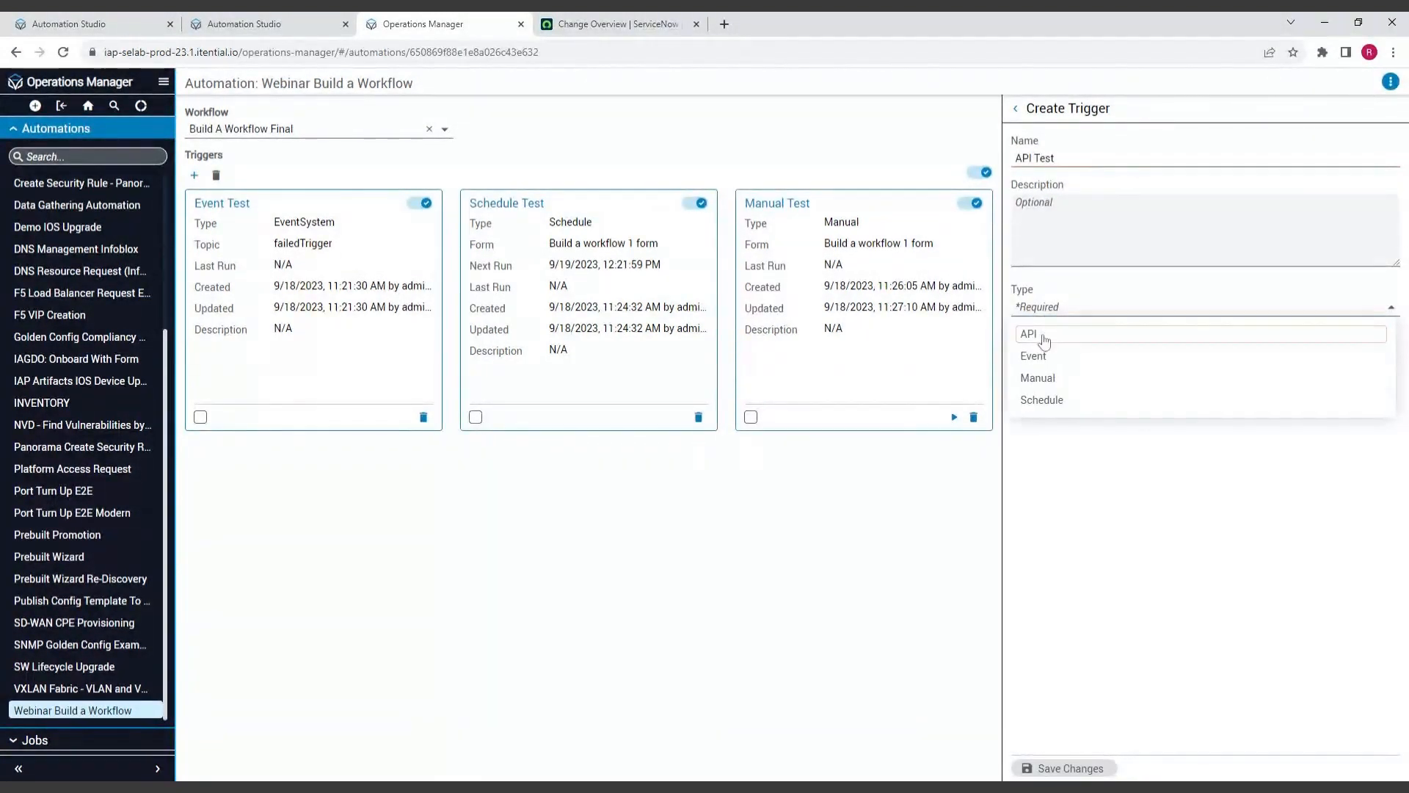
click(1046, 337)
click(1064, 439)
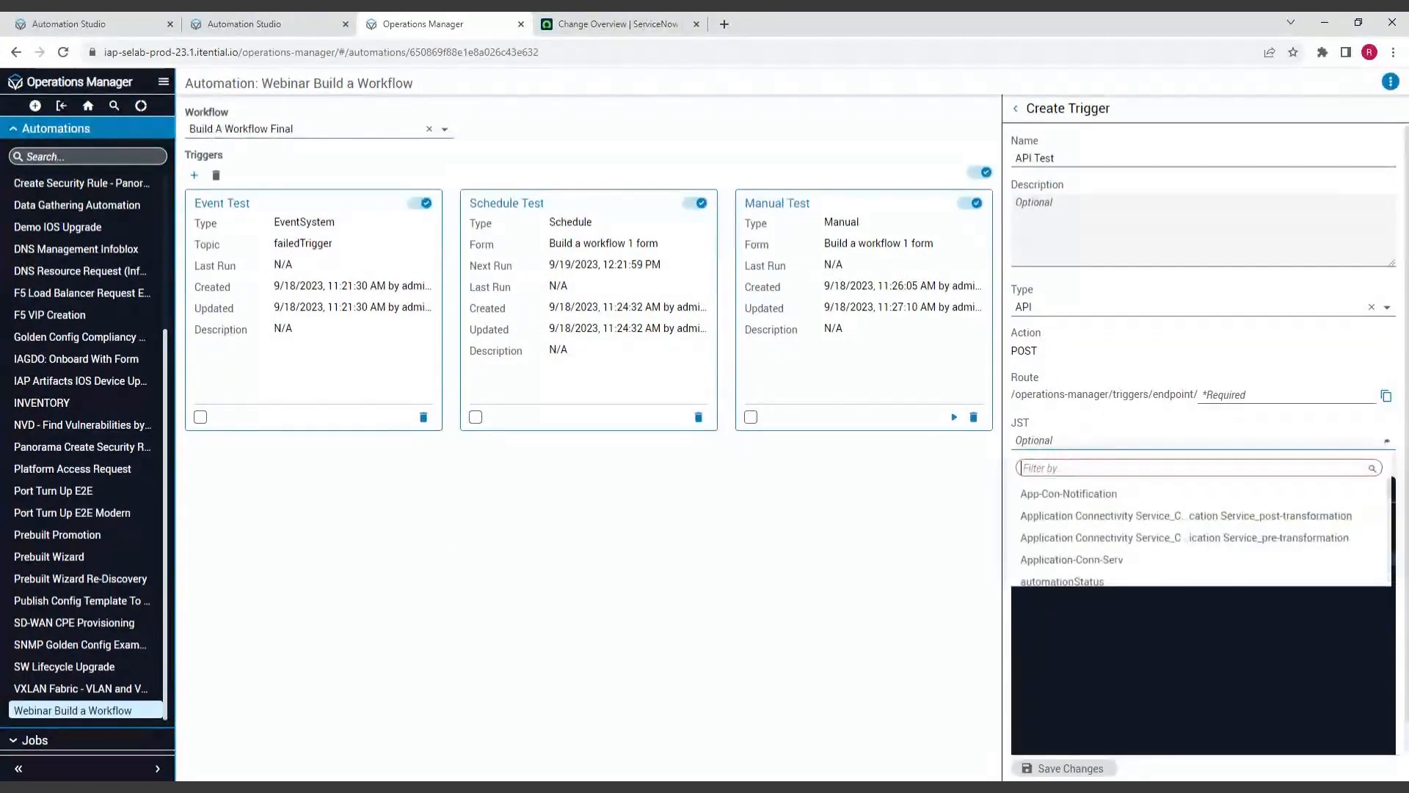
click(1054, 493)
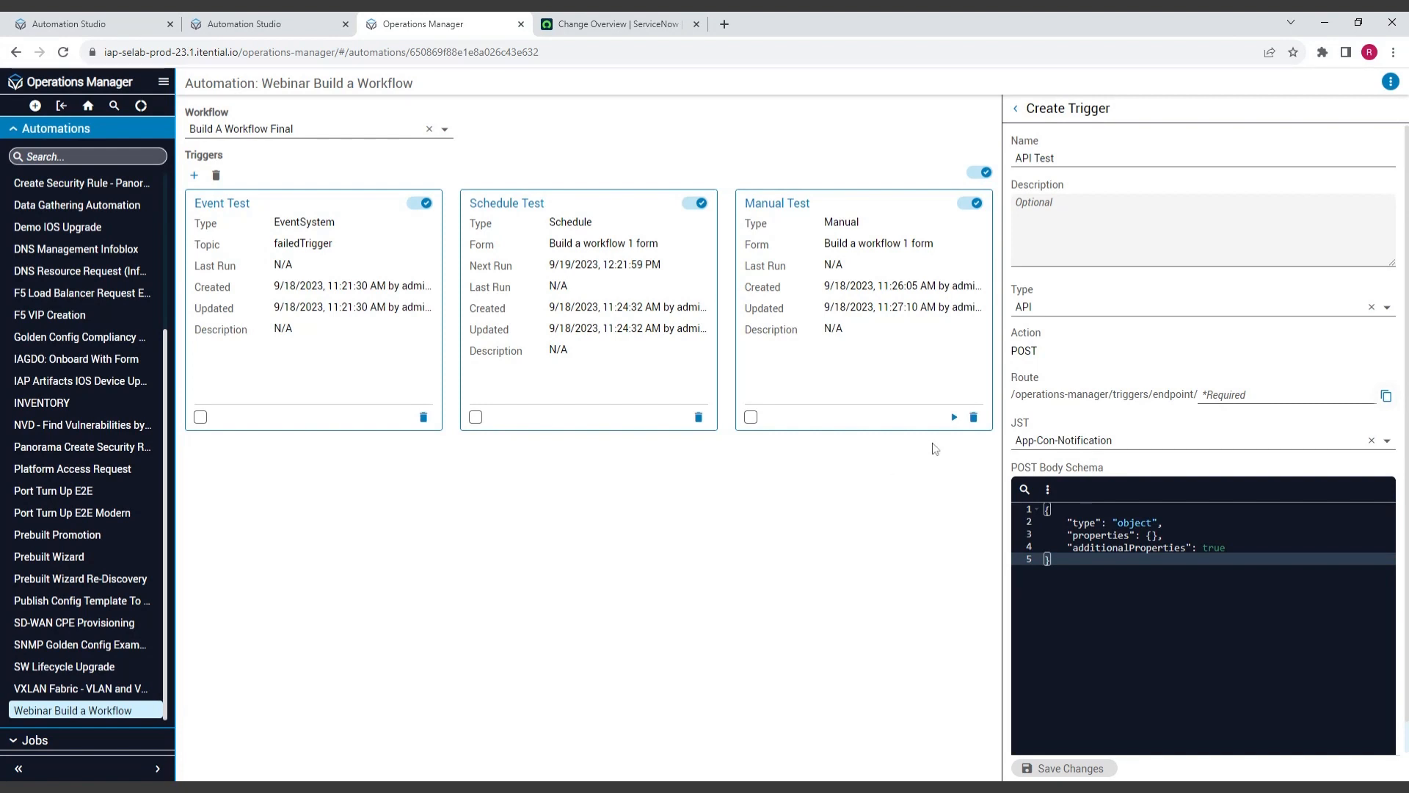
Step: Set the API Test trigger's endpoint route to WebinarBuild, copy the full route and save the trigger
click(1057, 169)
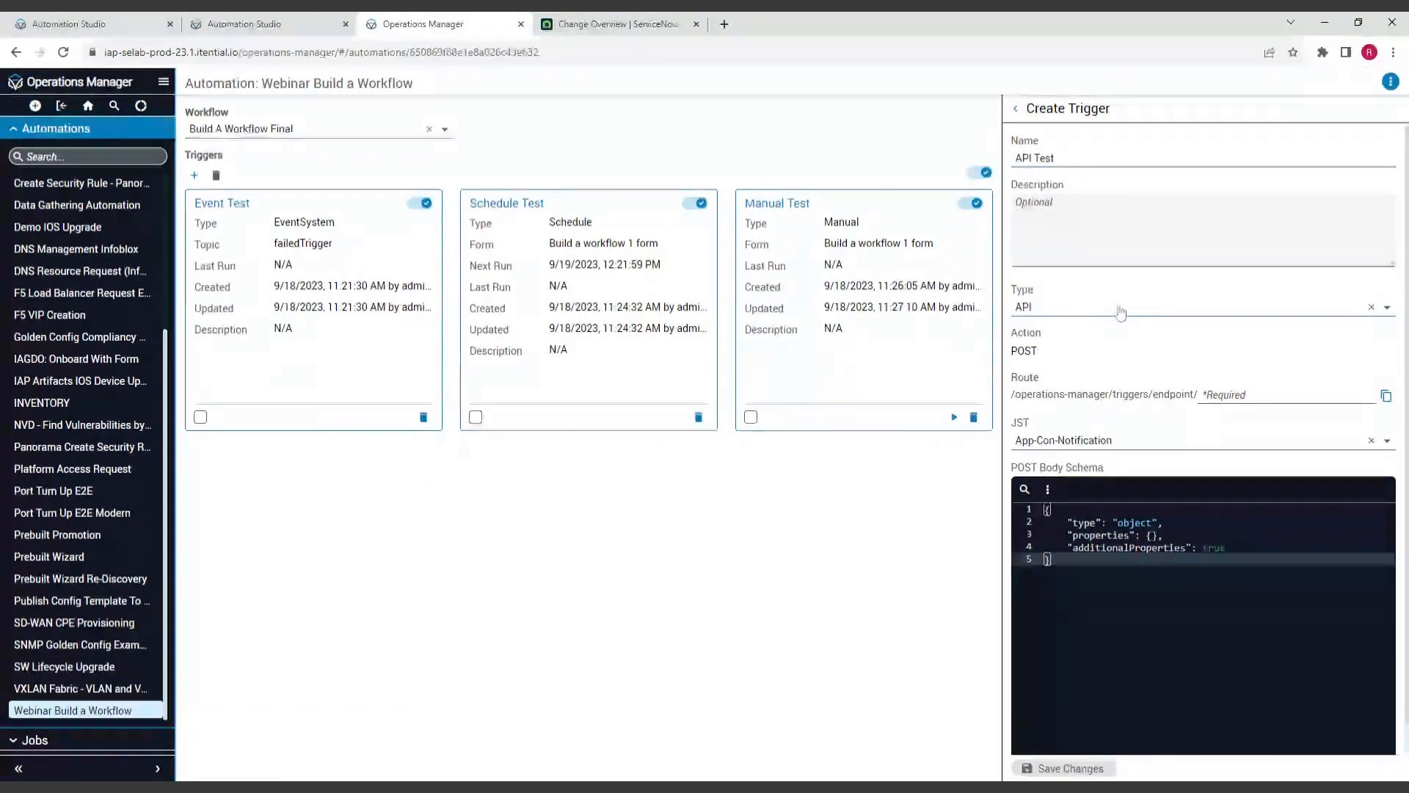
drag(1045, 353, 1011, 353)
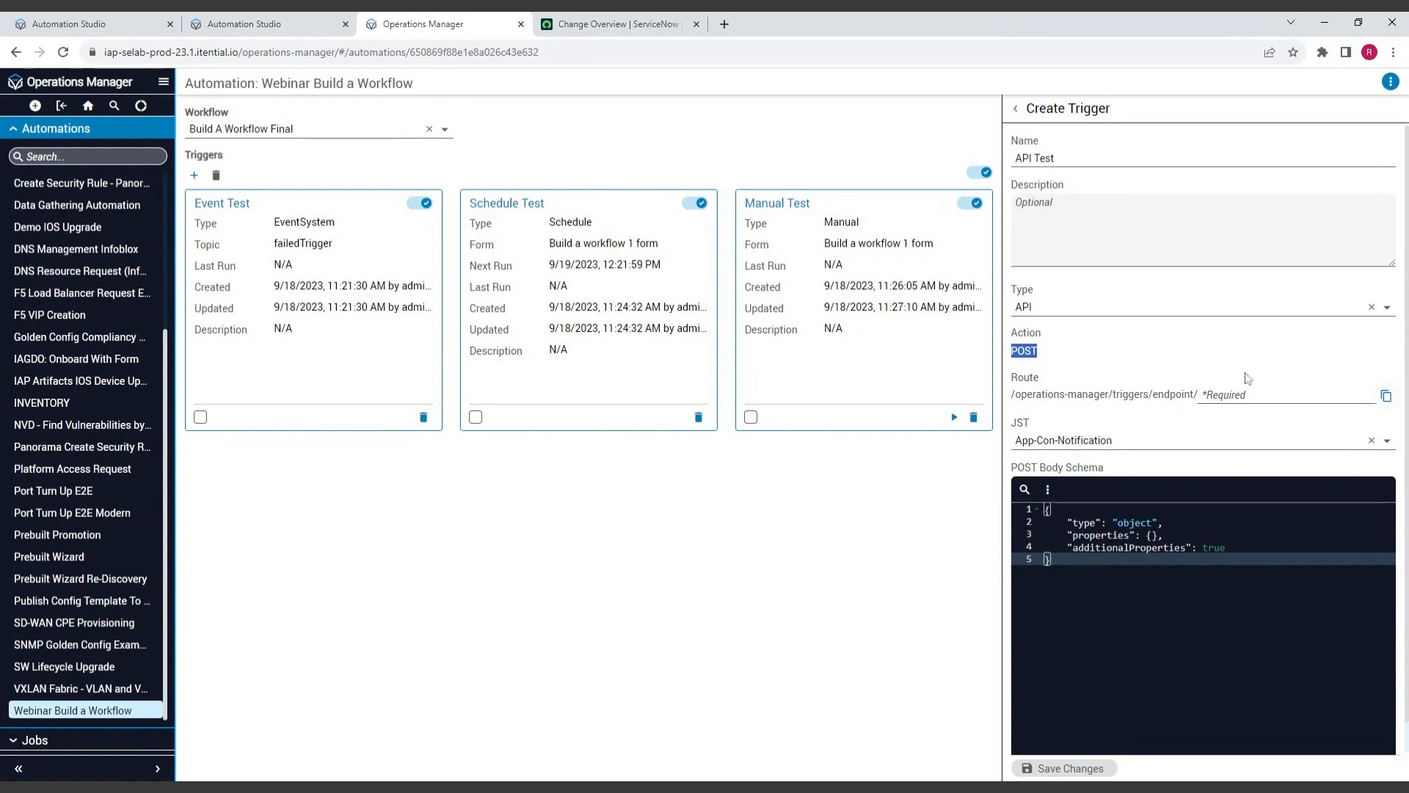
click(1233, 394)
text(Webinar)
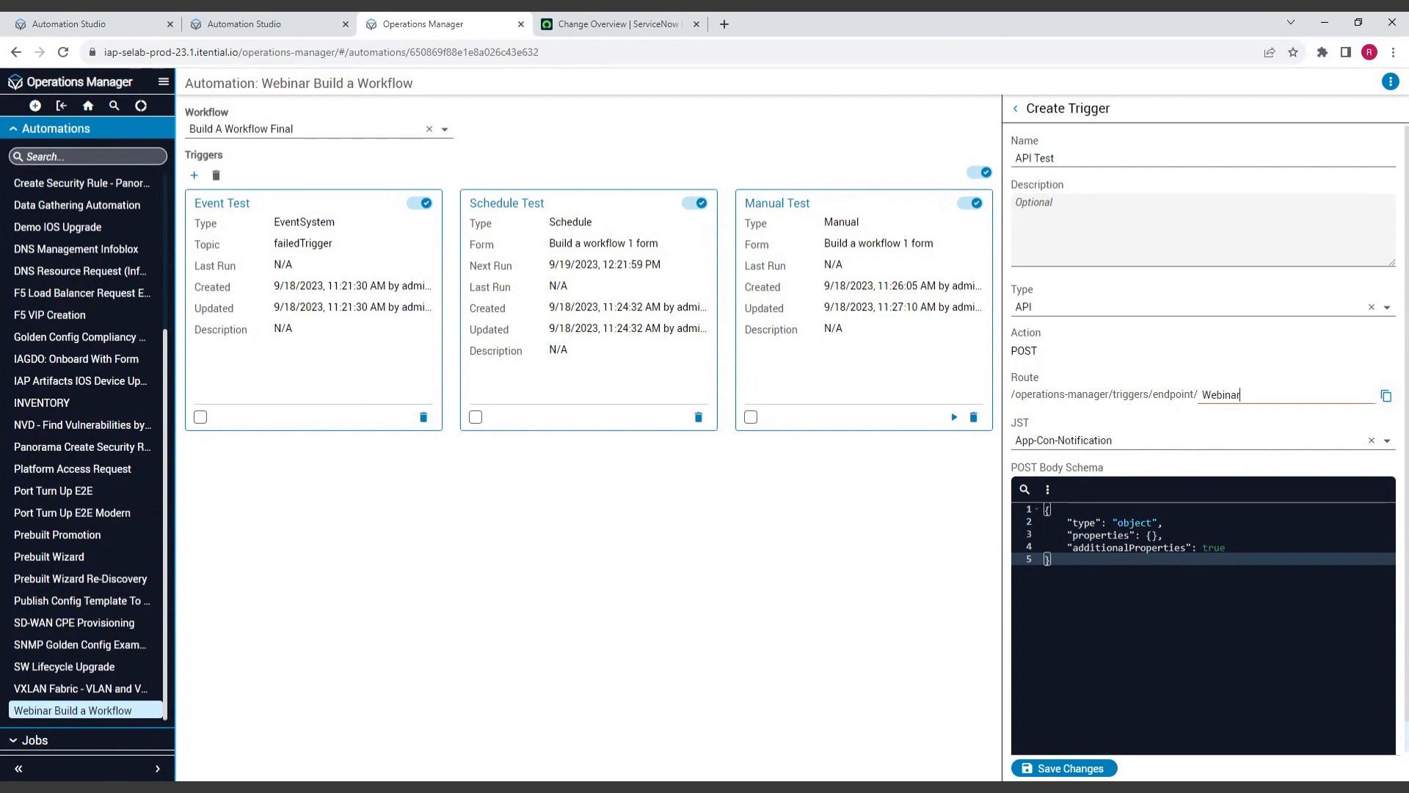
text(Build)
click(1387, 398)
text(v)
key(BackSpace)
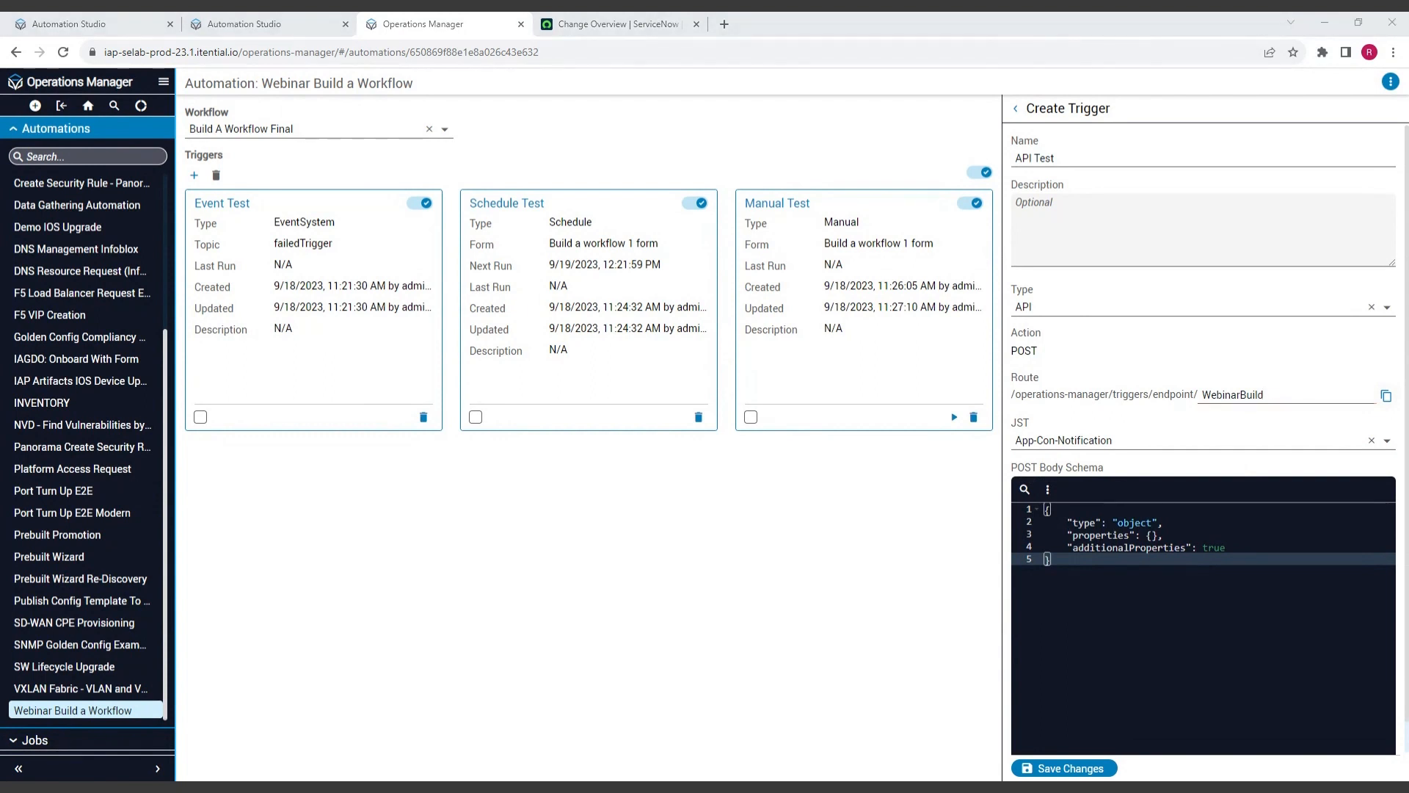
key(ctrl+a)
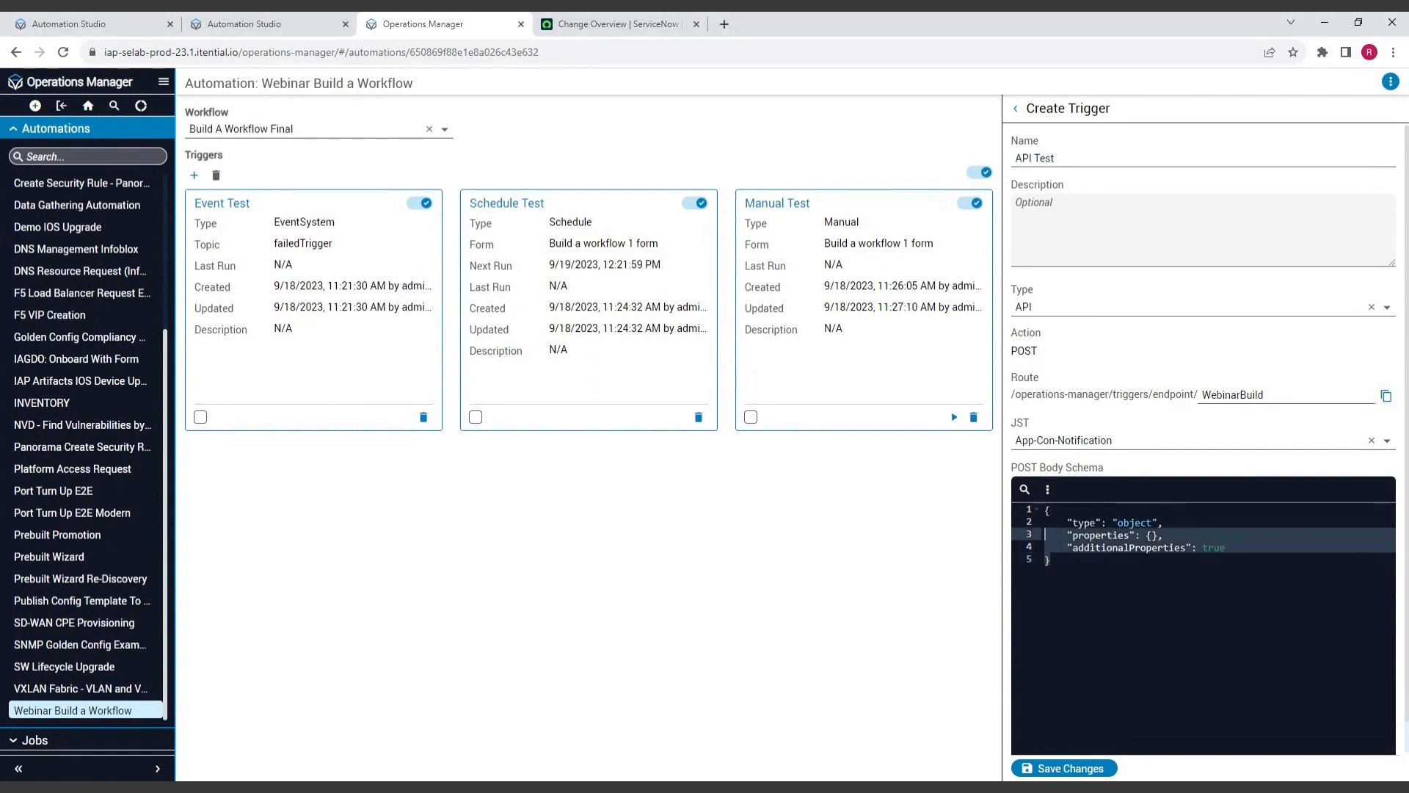
key(ctrl+v)
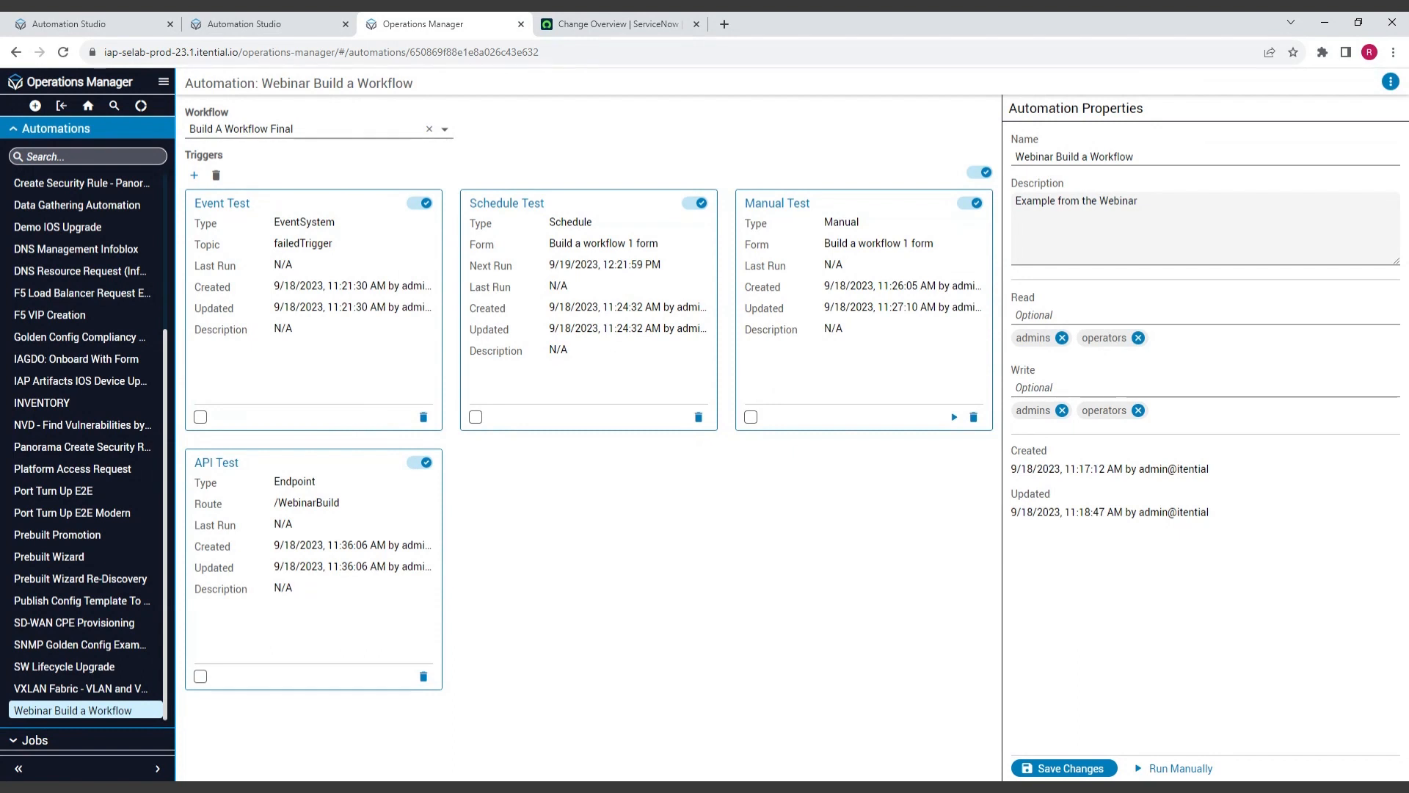
Step: Disable all of the automation's triggers at once, enable them all again and save the automation
click(982, 179)
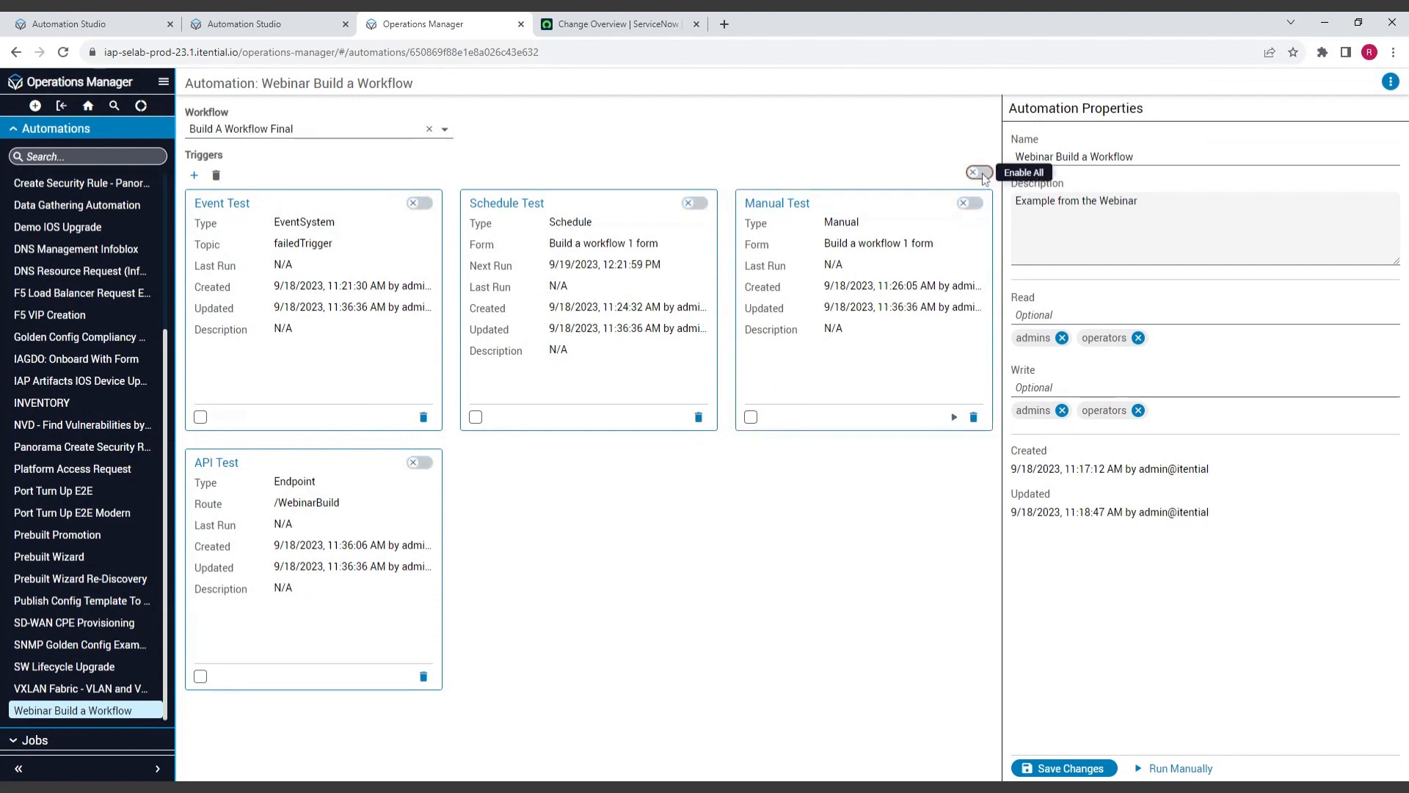
click(982, 173)
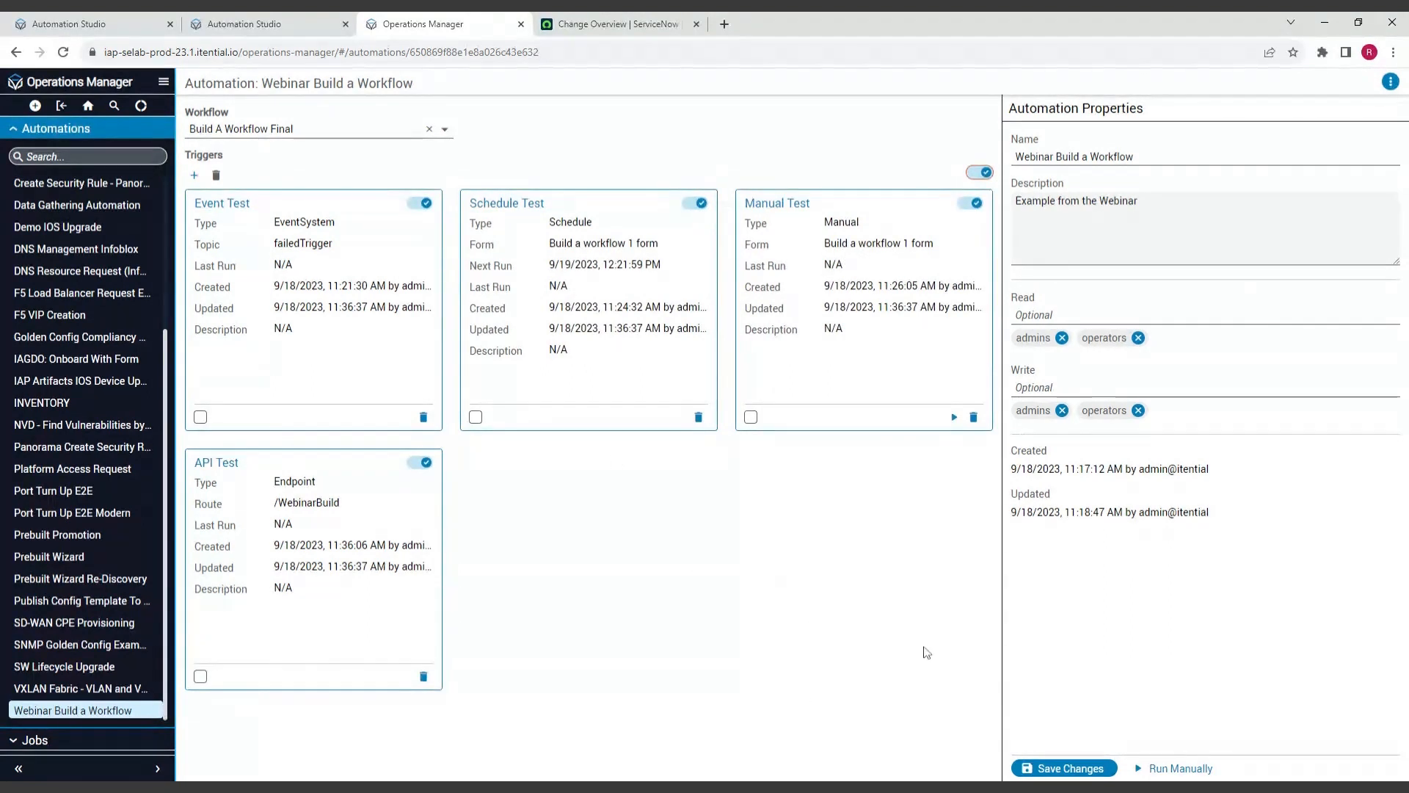
click(1042, 767)
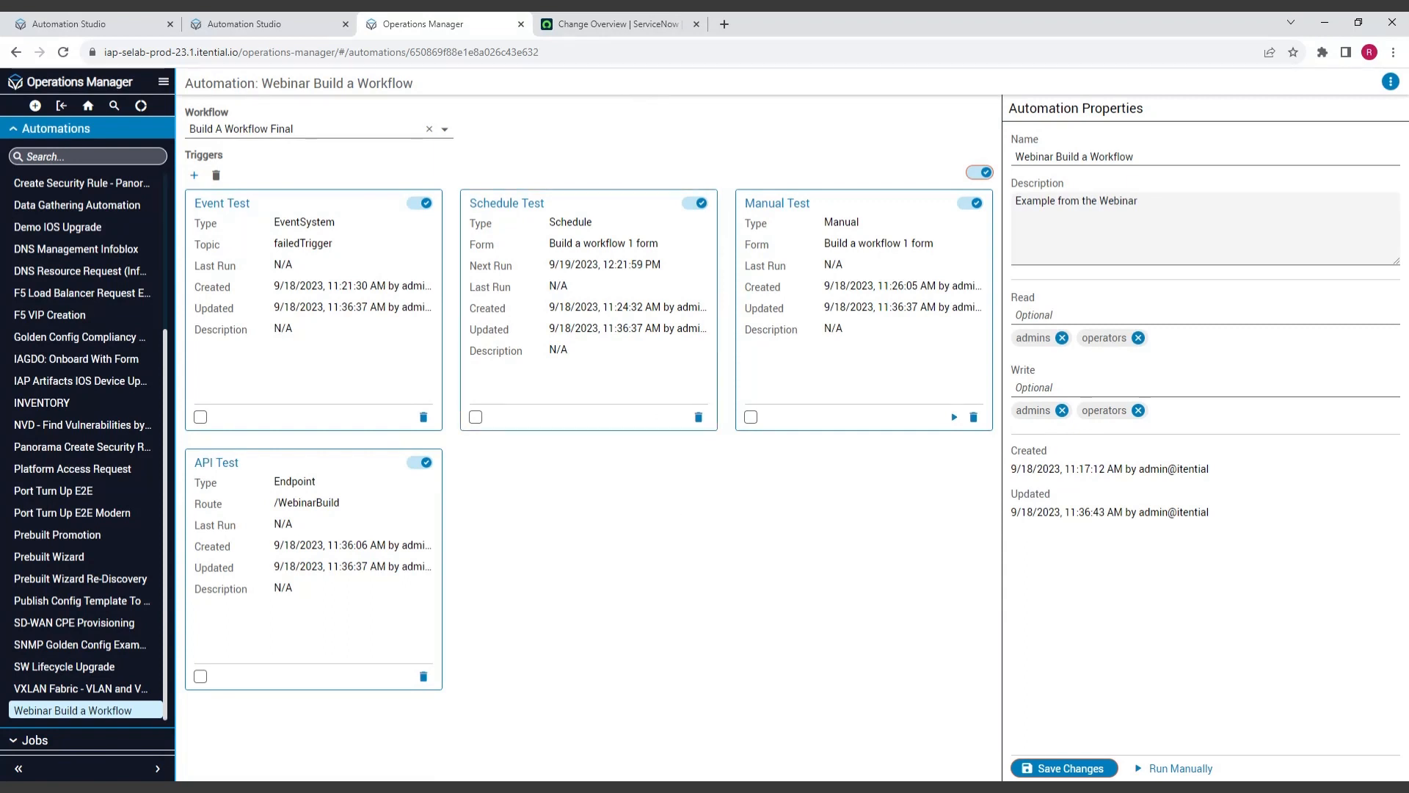
Step: Switch to ServiceNow and open Itential Automation Services
click(615, 30)
click(812, 465)
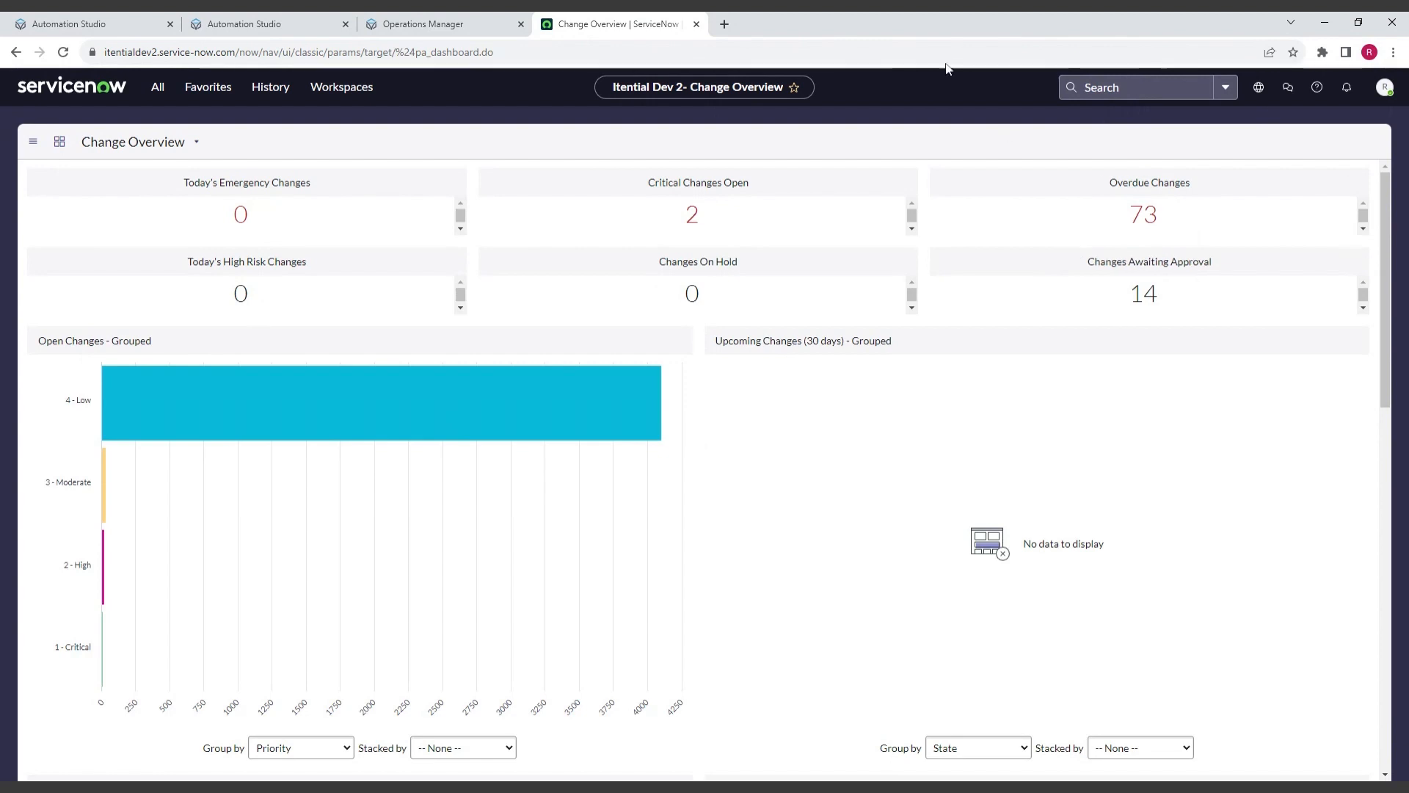
click(157, 89)
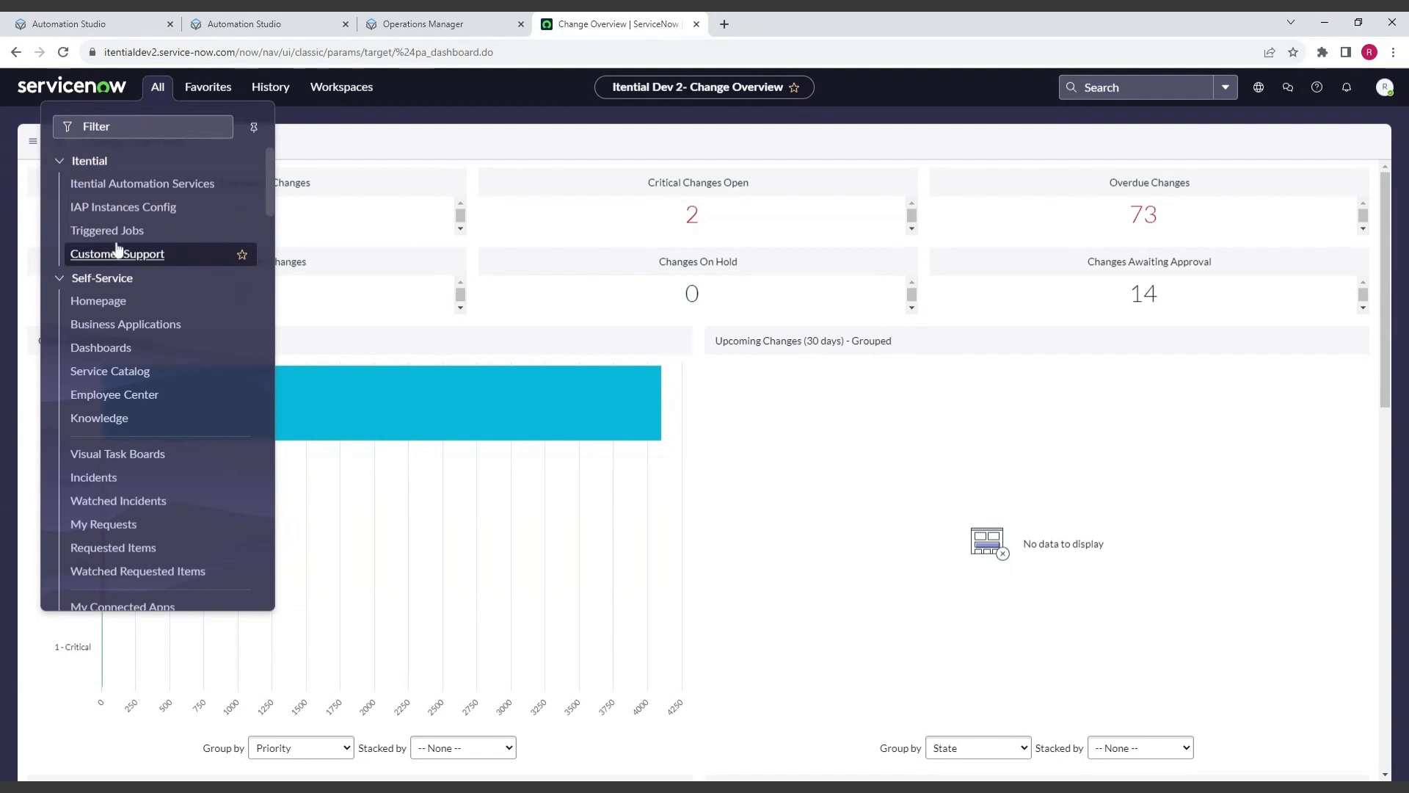
click(105, 188)
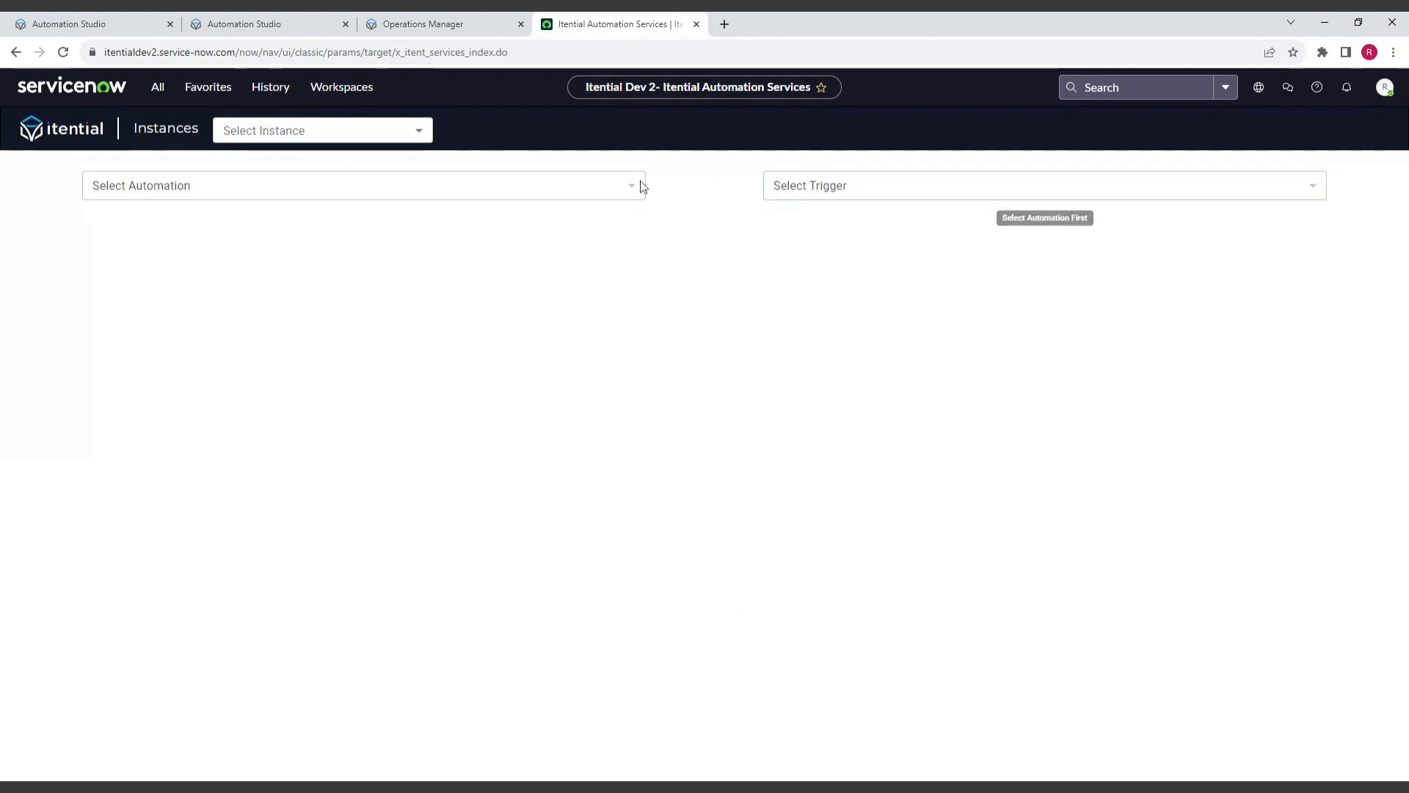
Step: Select the SE Lab Prod 23.1 (On-Prem) instance and look through its automation list for Webinar Build a Workflow
click(424, 140)
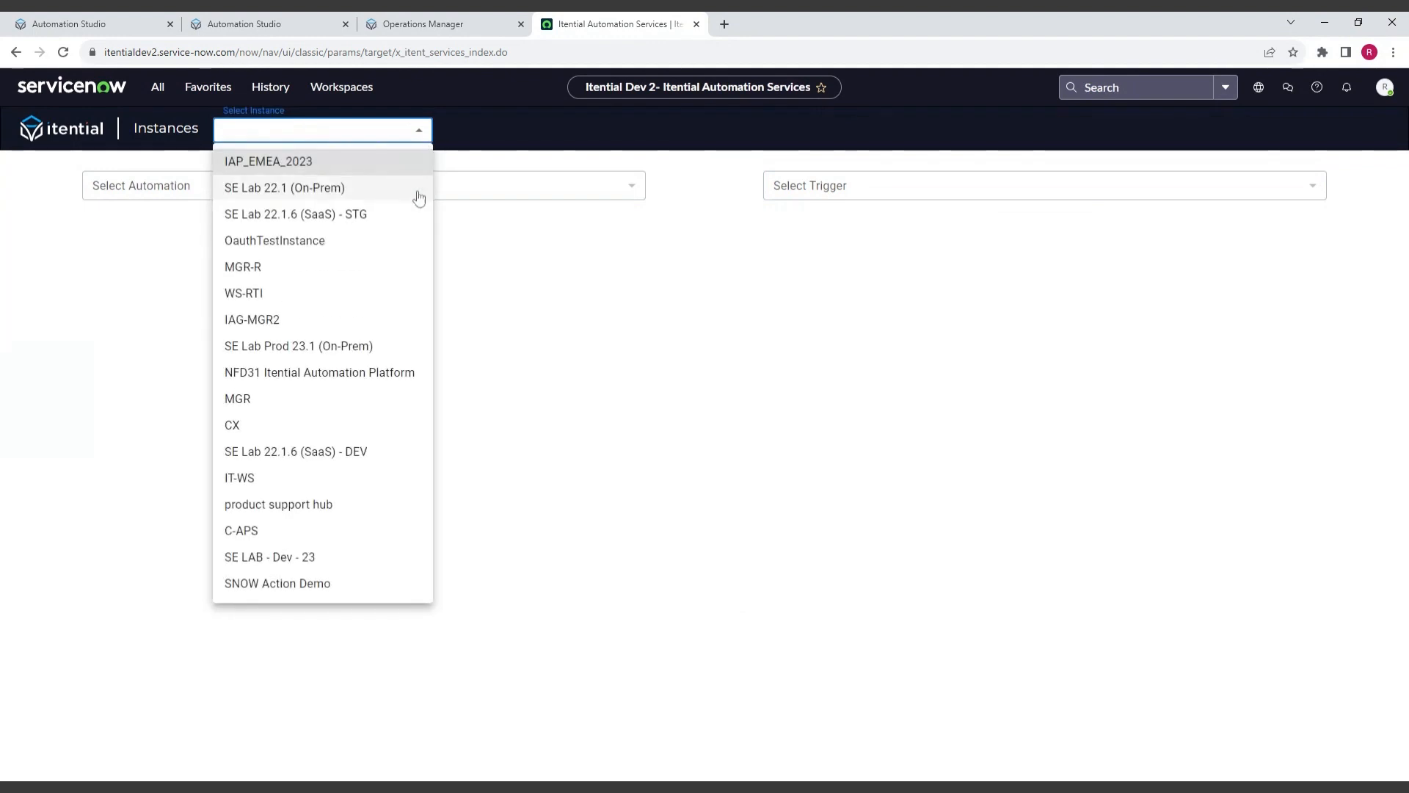
click(353, 358)
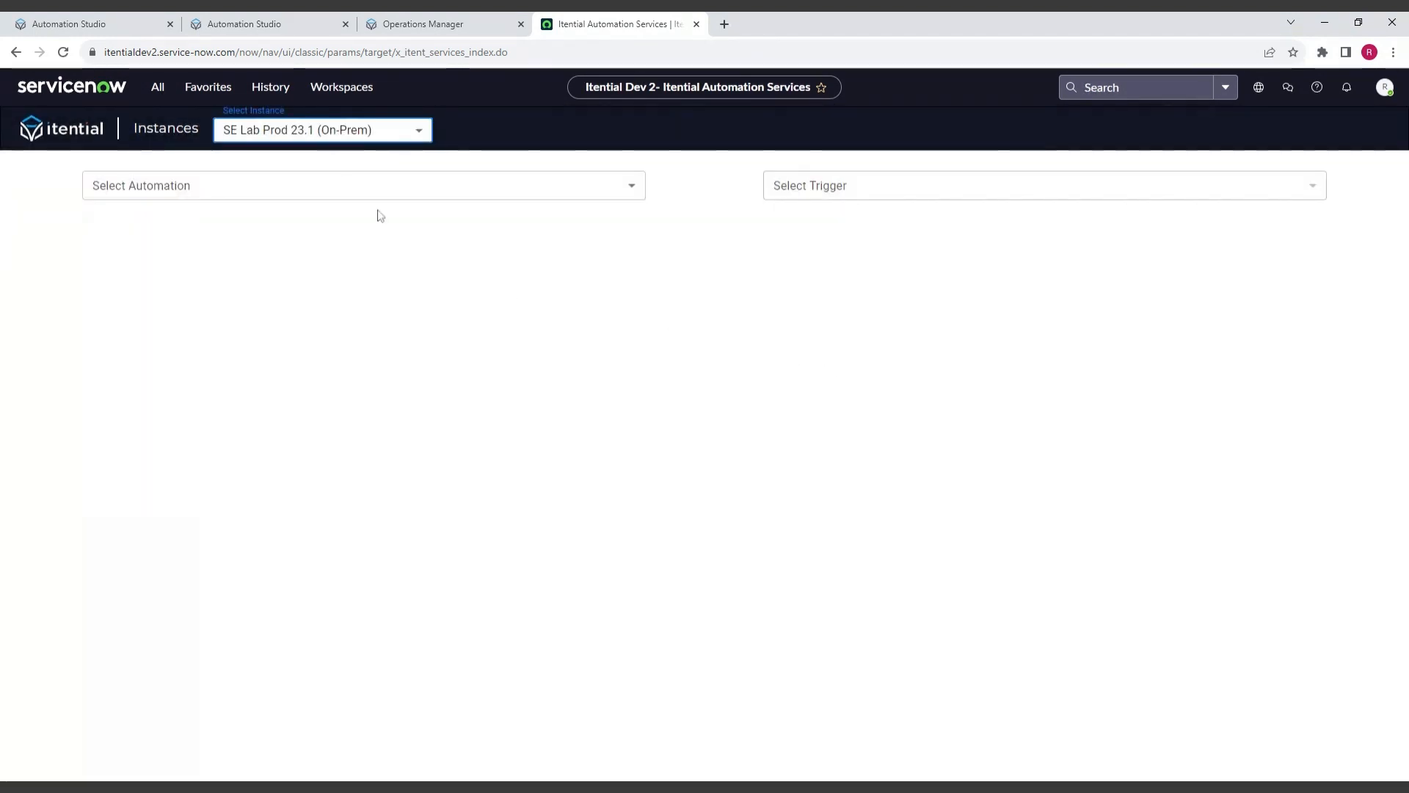
click(274, 192)
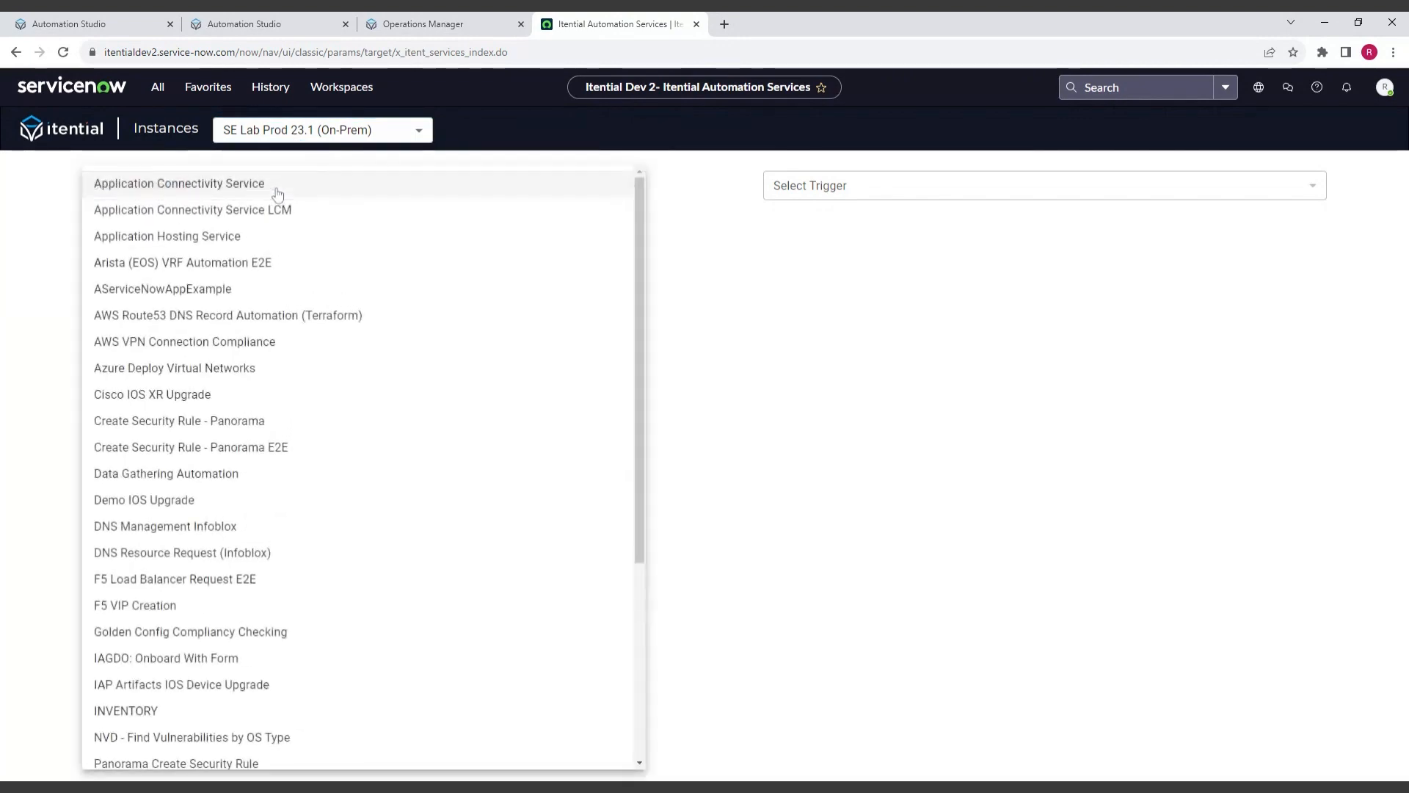
scroll(335, 376, down, 4)
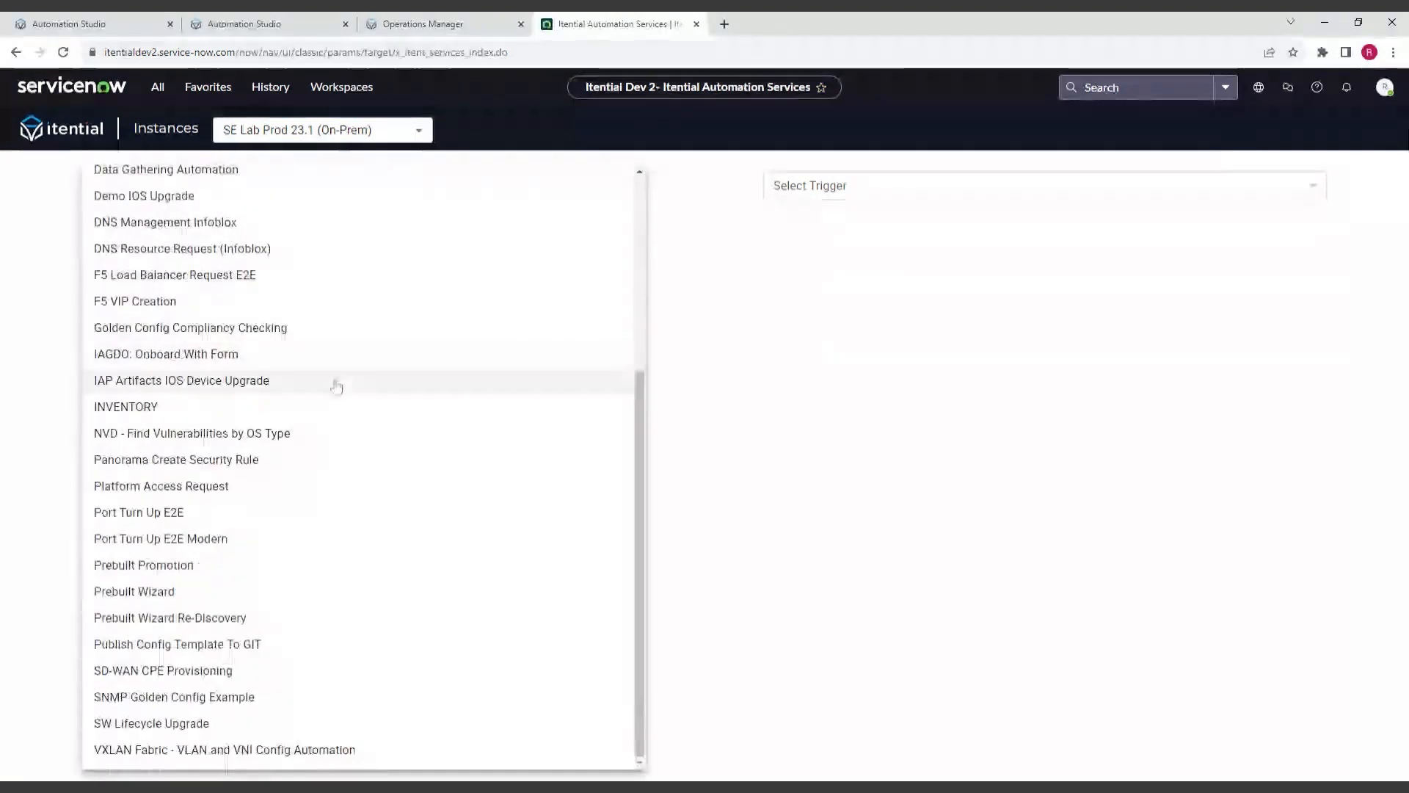
scroll(334, 384, up, 4)
scroll(286, 440, down, 4)
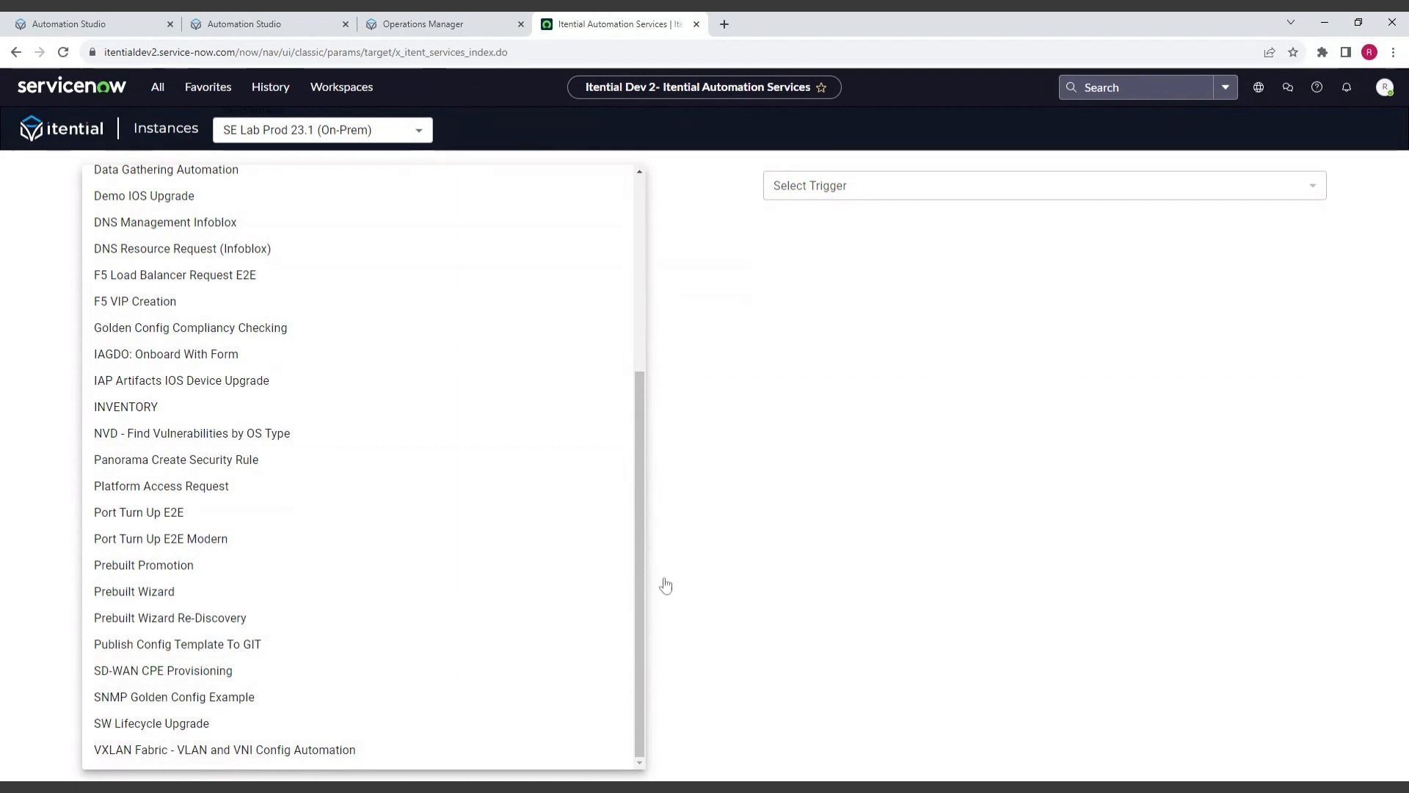
click(697, 565)
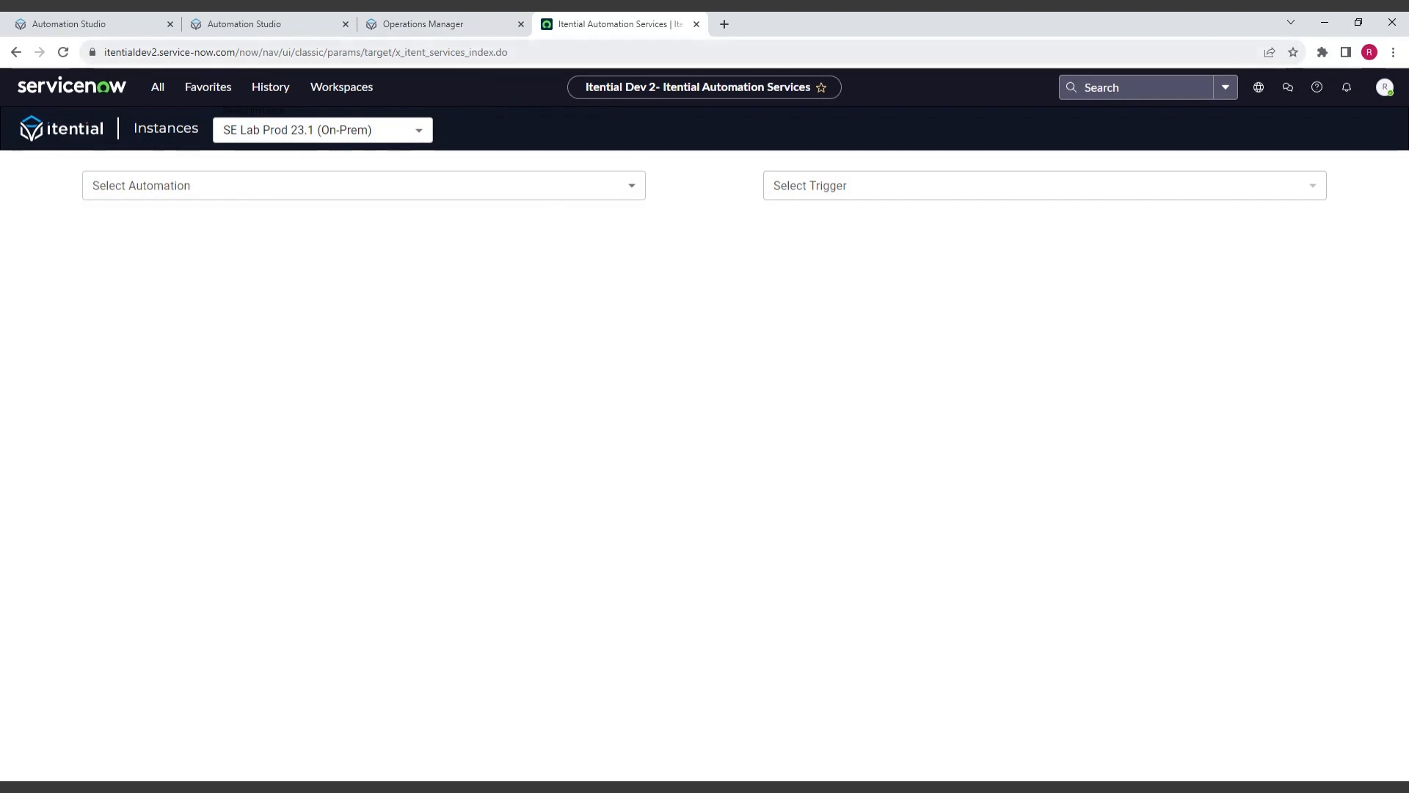
Step: Return to Operations Manager, add the daas group to the automation's read permissions, enter daas for write, and save
click(455, 30)
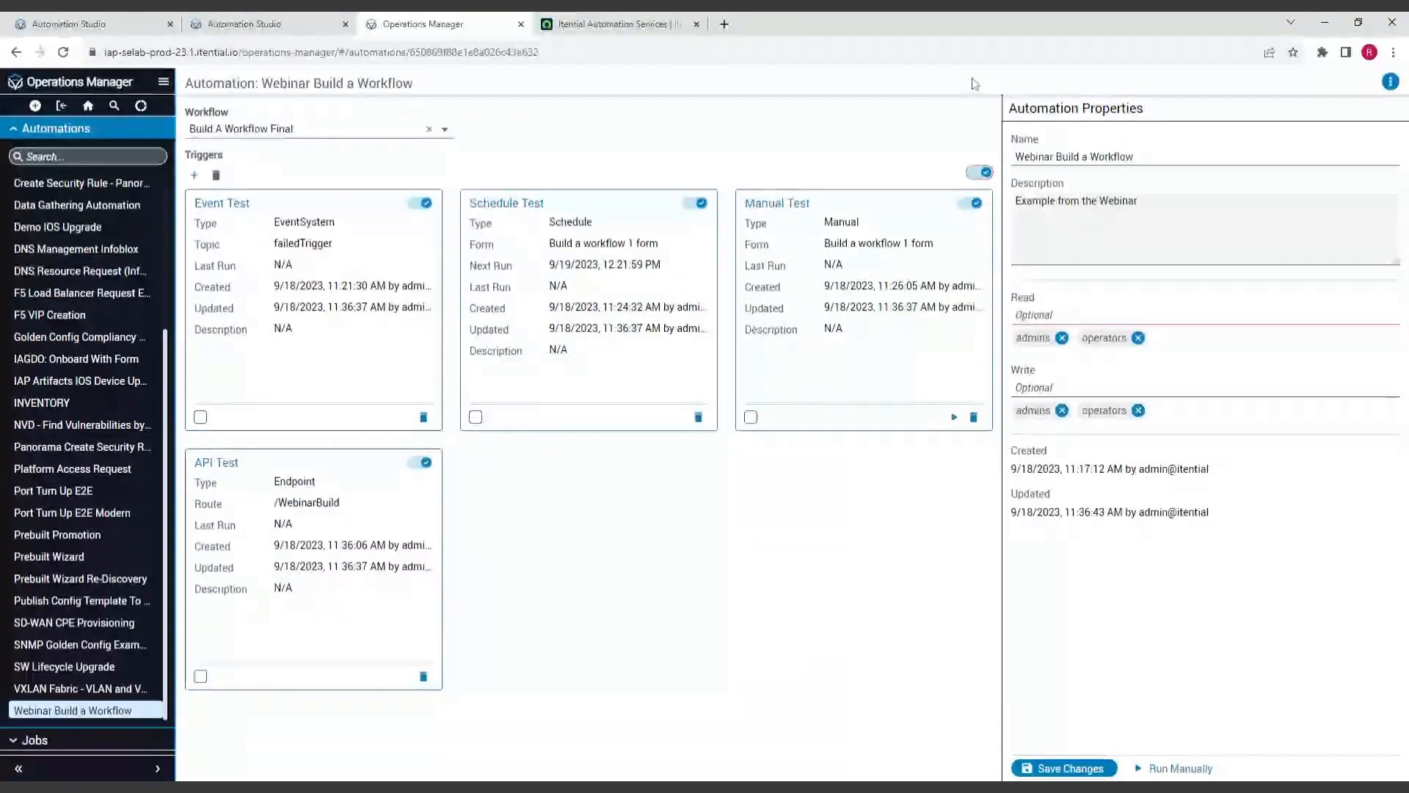
text(daas)
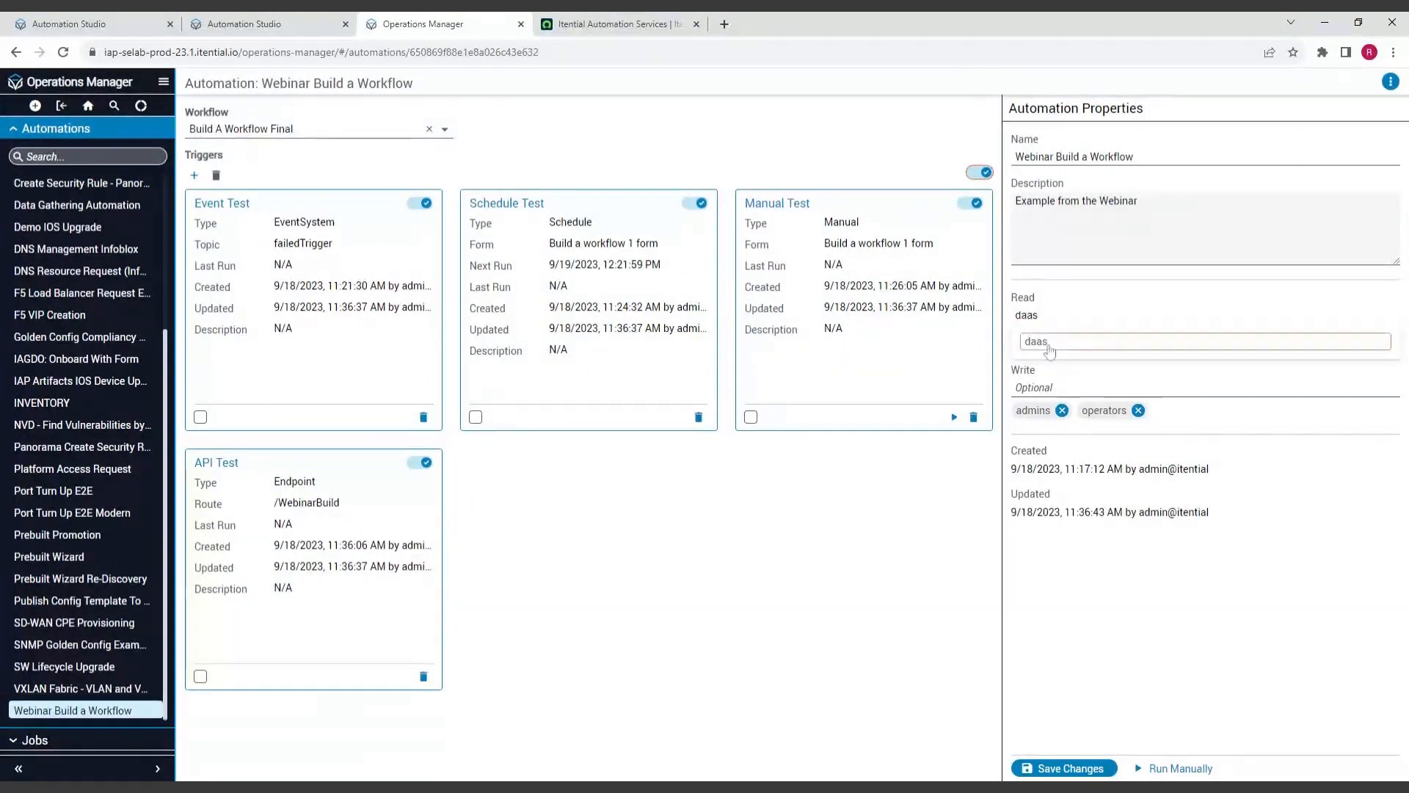
click(1036, 342)
text(daas)
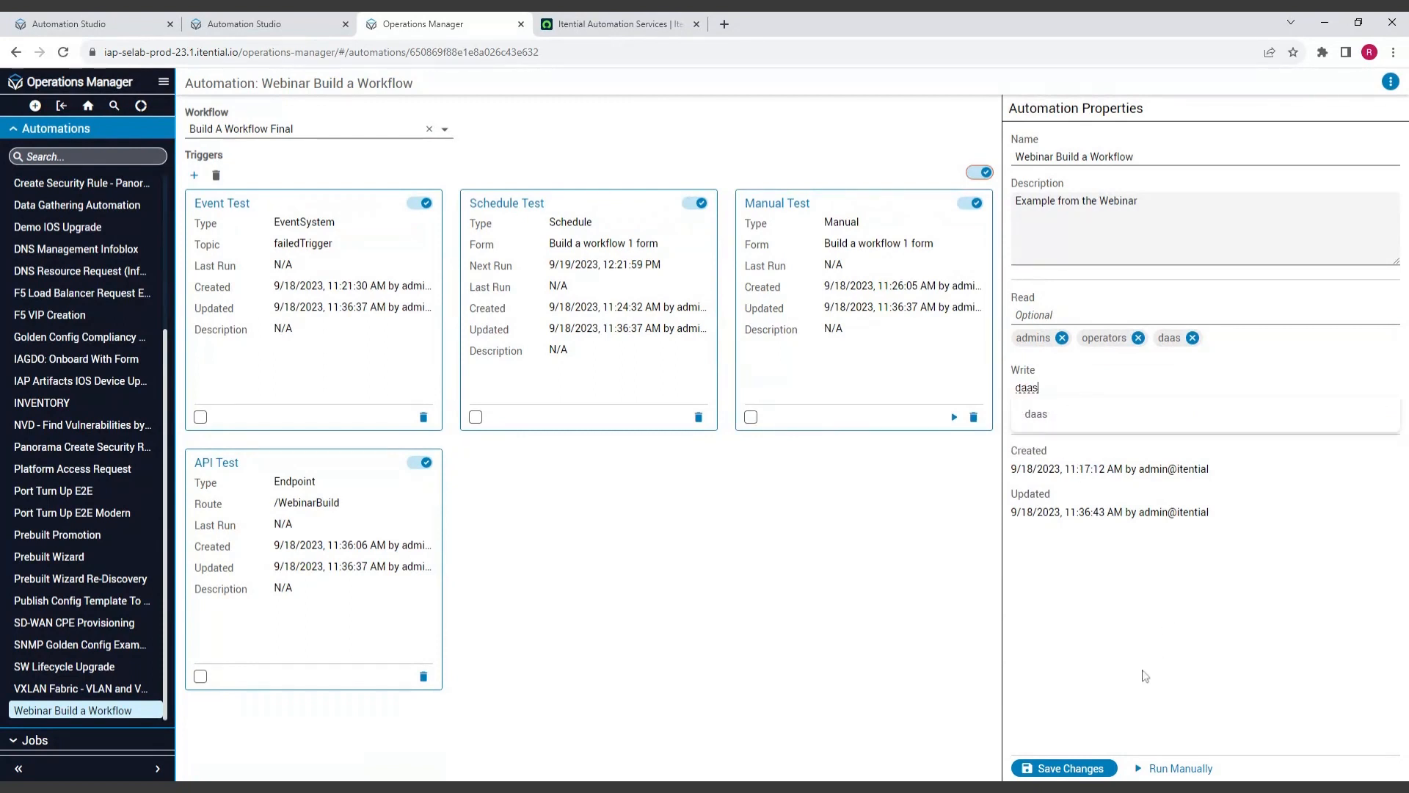
click(1073, 768)
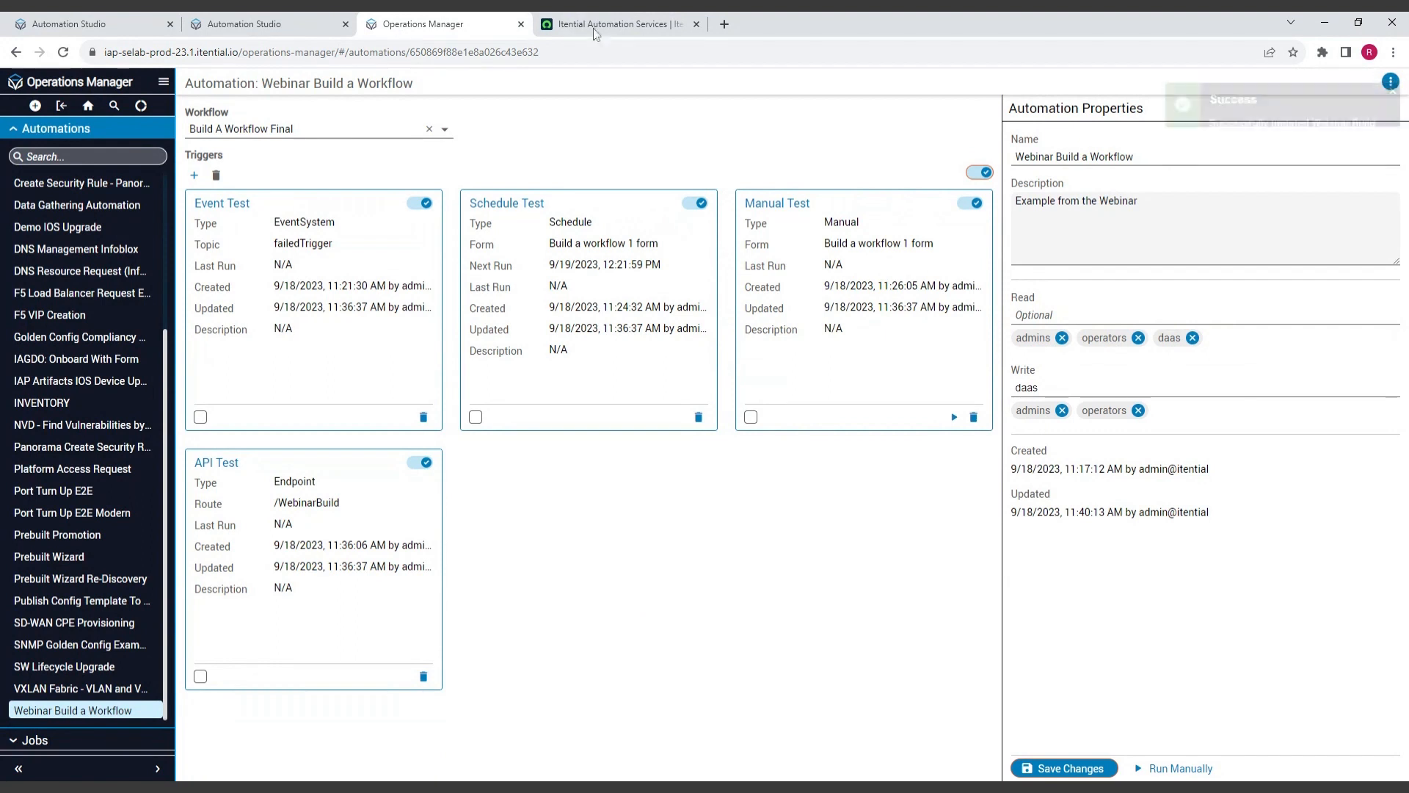
Step: Switch back to ServiceNow, reload Itential Automation Services and select the SE Lab Prod 23.1 (On-Prem) instance
click(616, 24)
click(60, 52)
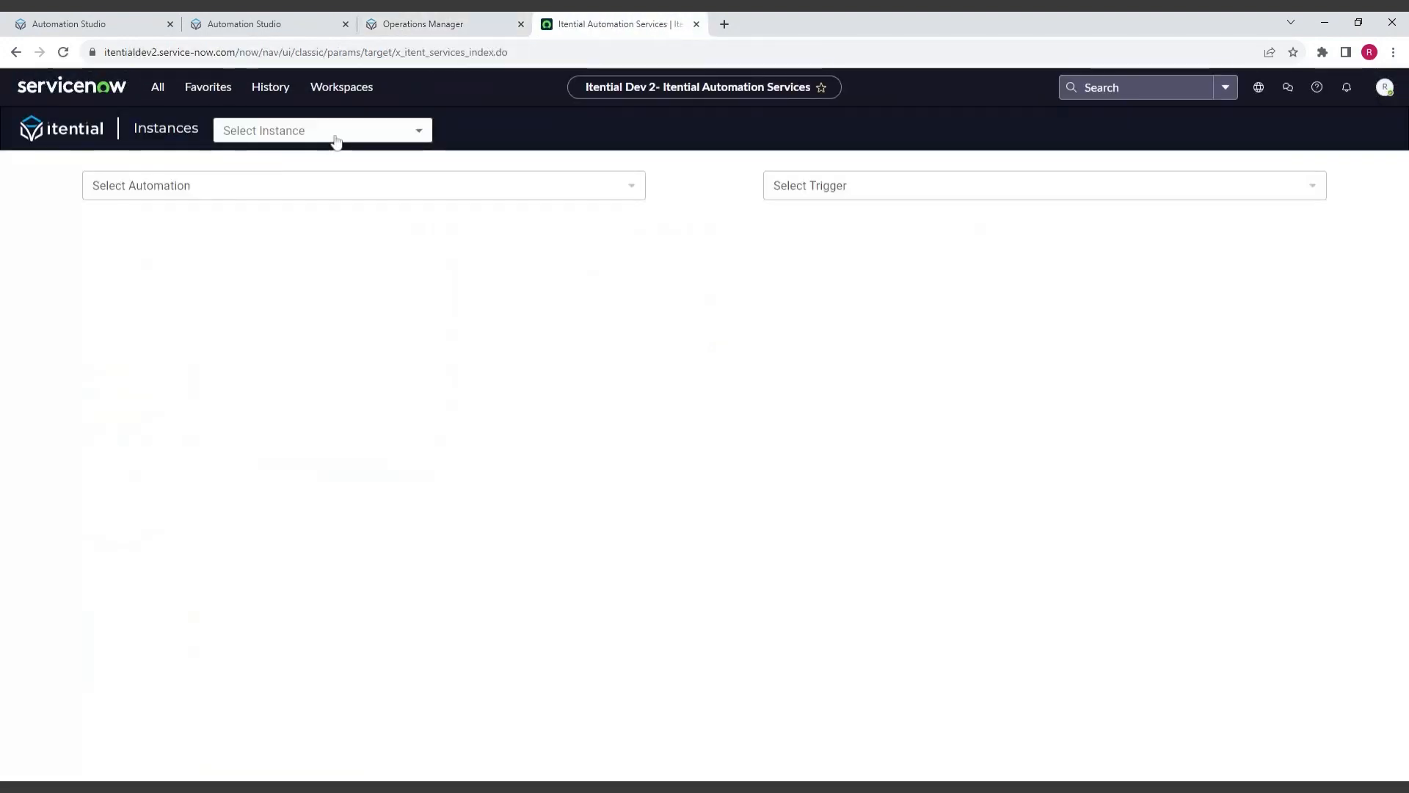
click(336, 132)
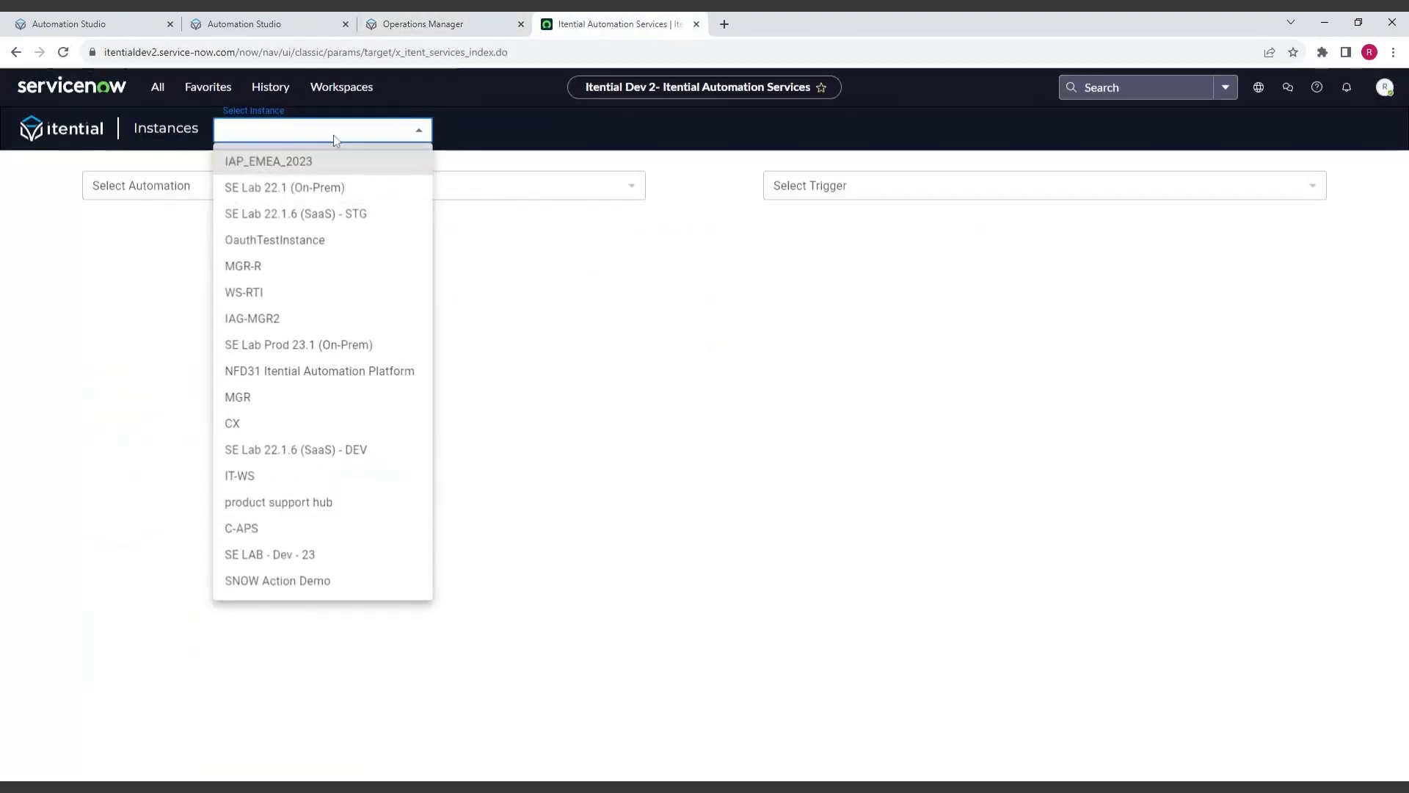
click(309, 345)
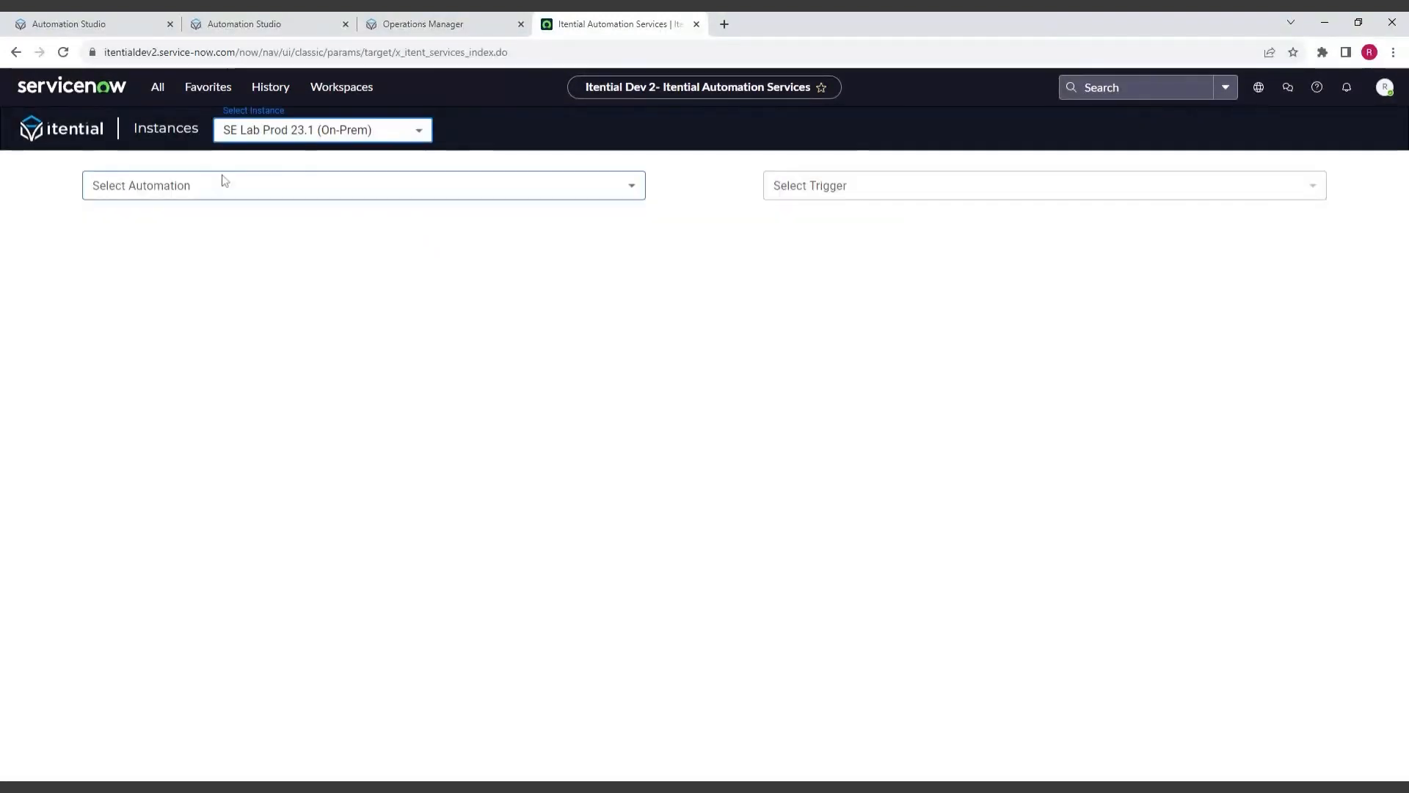
Step: Choose the Webinar Build a Workflow automation with its Manual Test trigger and check the form's Network Device options
click(97, 189)
scroll(276, 464, down, 5)
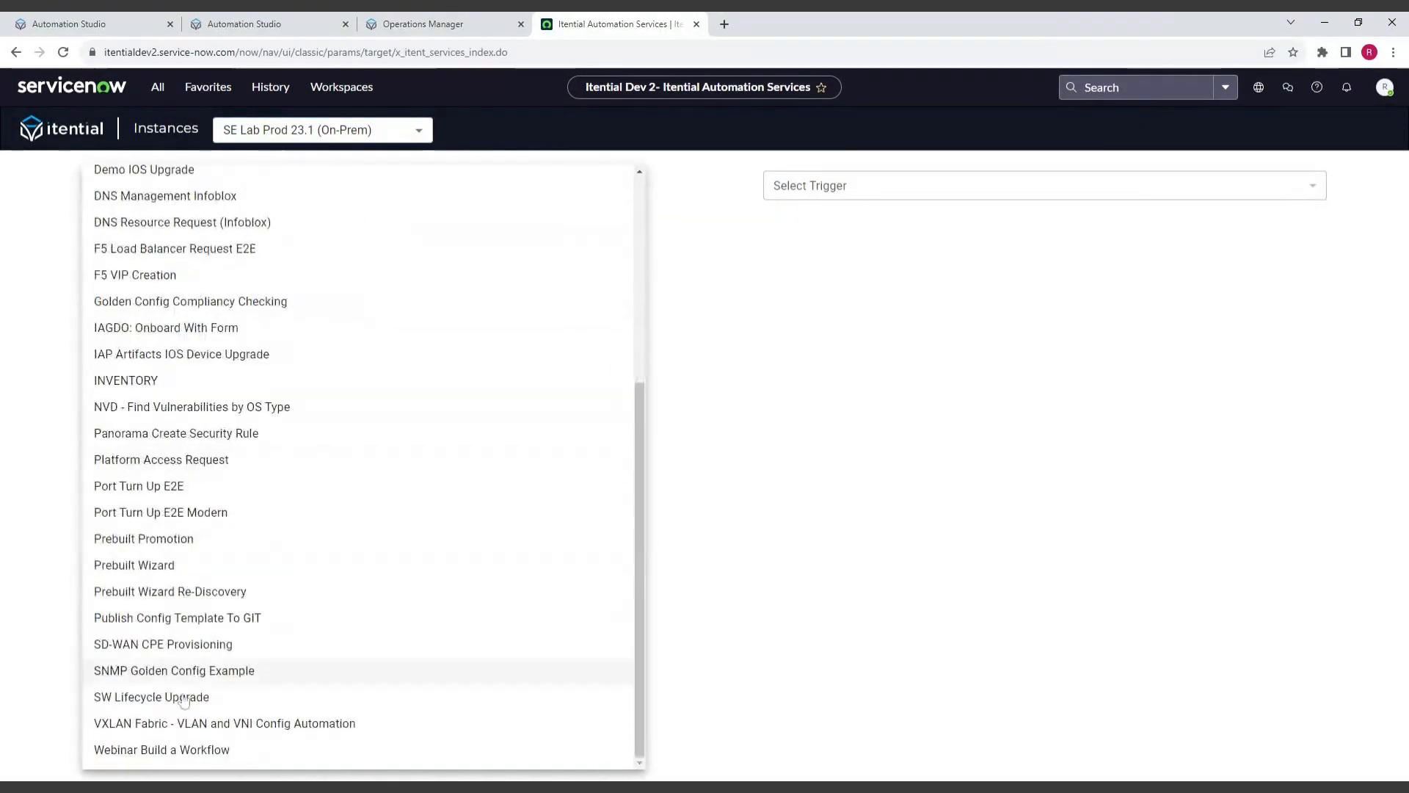
click(145, 756)
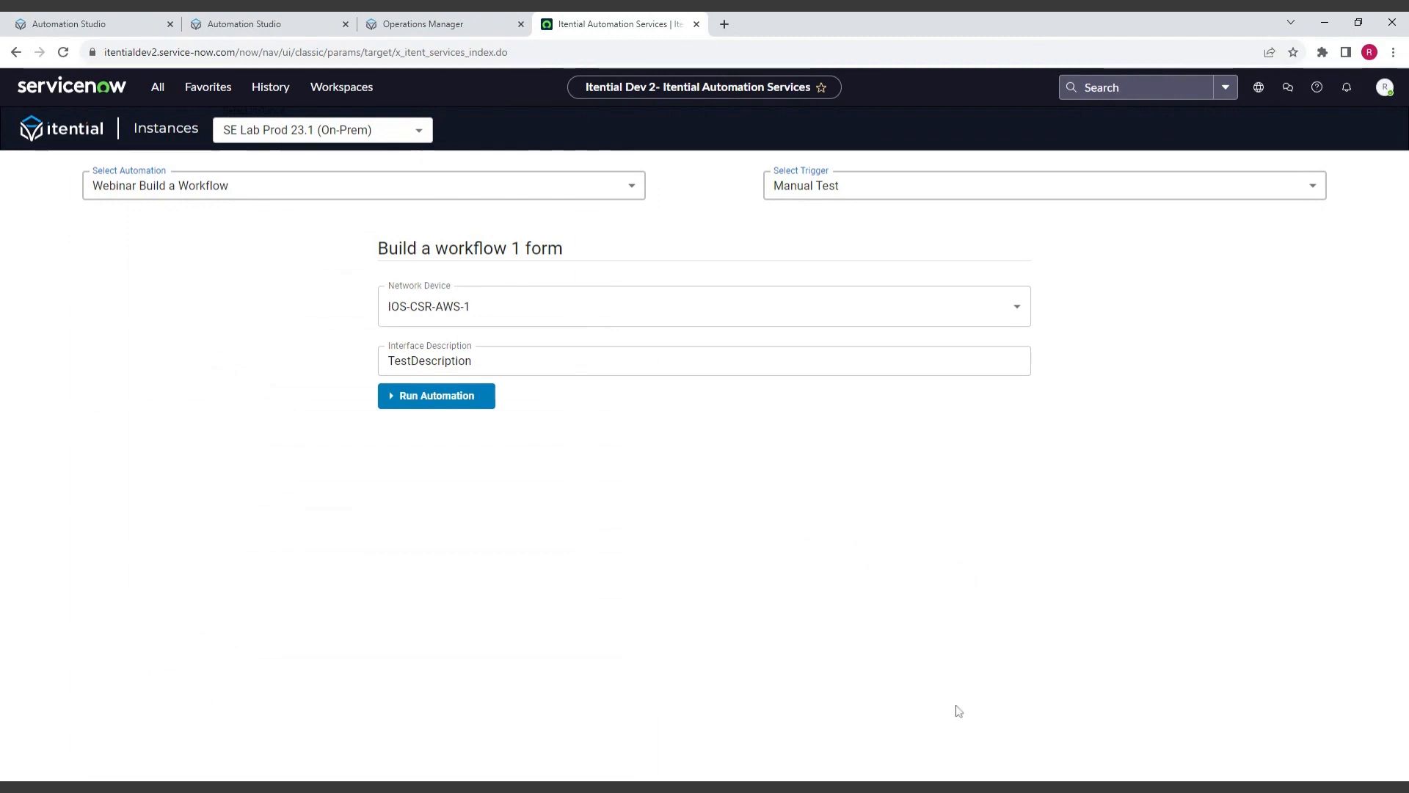
click(922, 312)
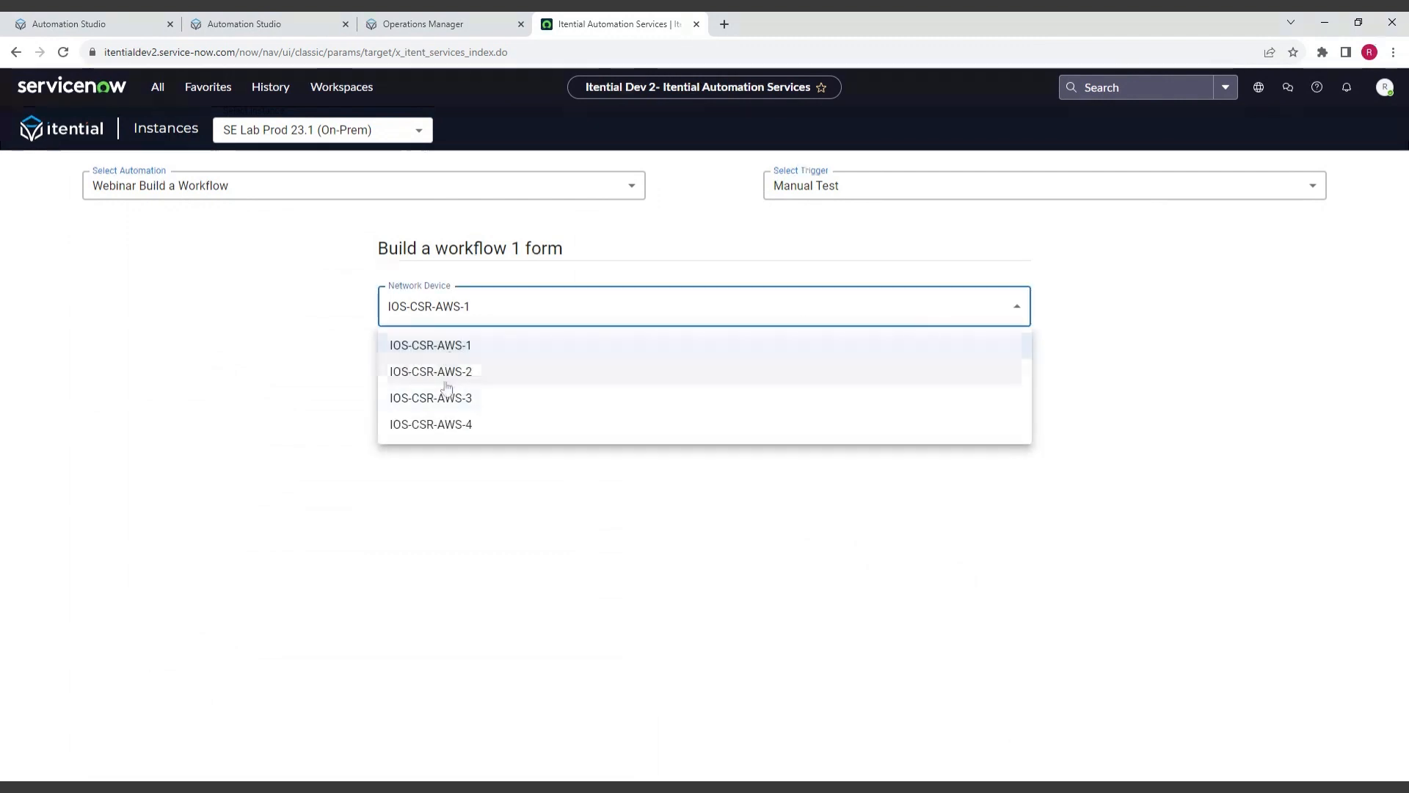
click(659, 576)
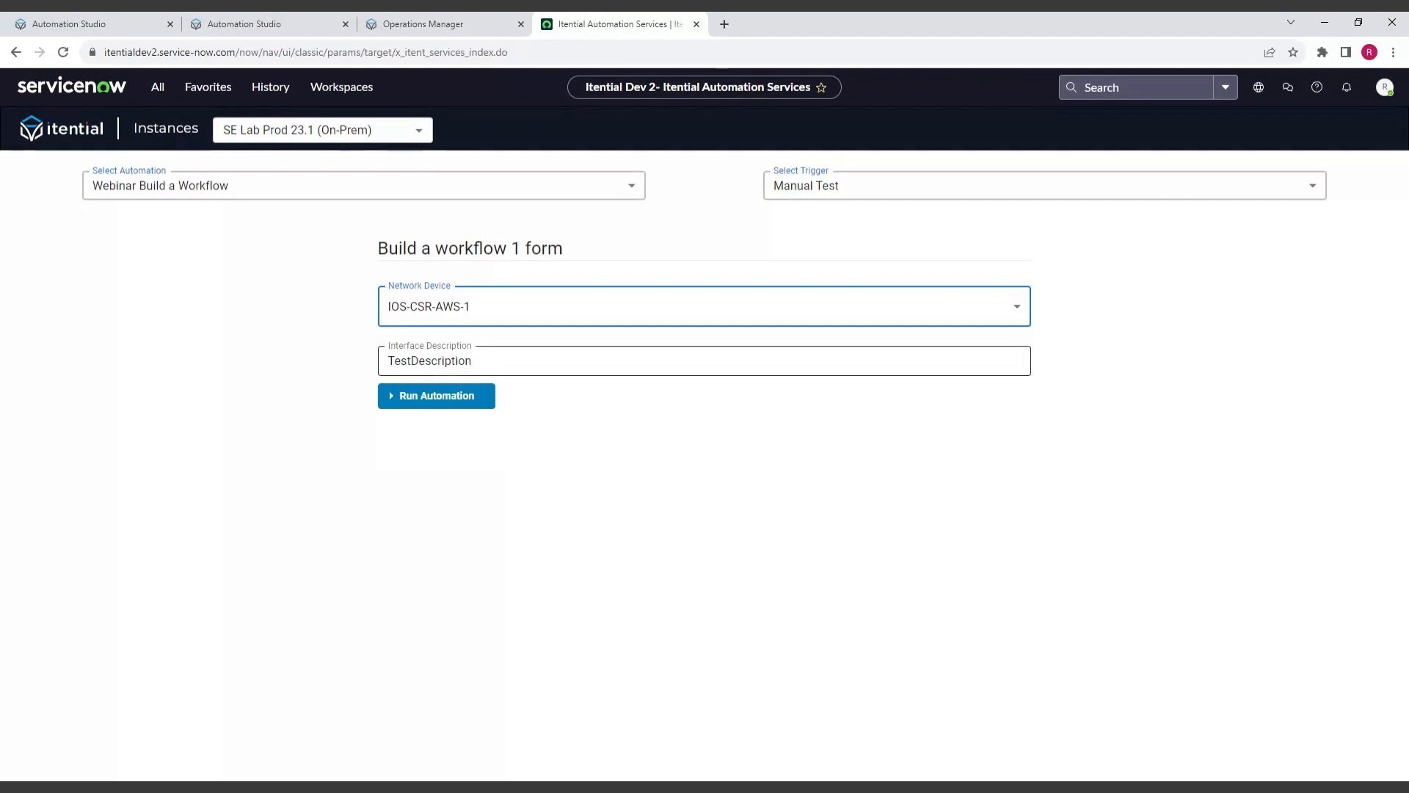